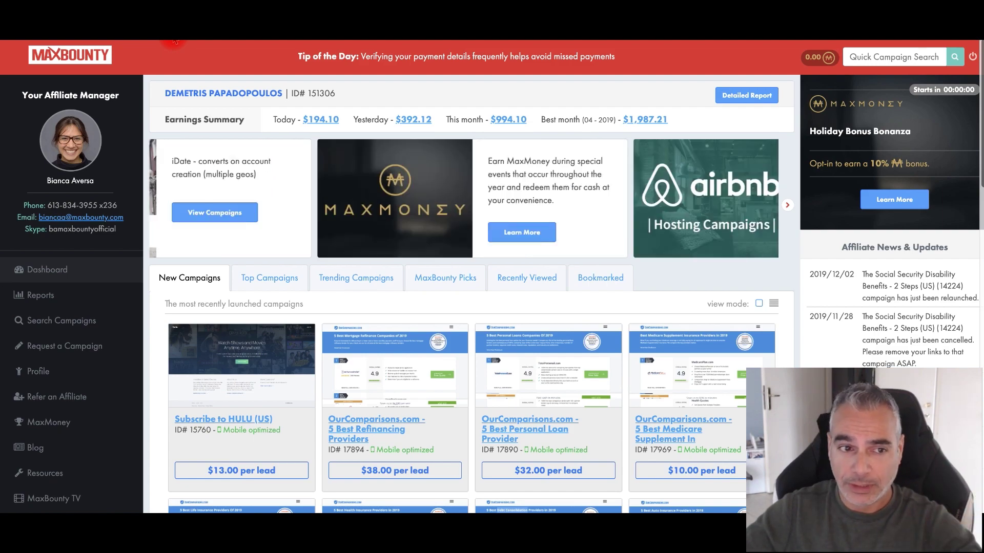
# - Switch to the Messenger conversation asking how to set up the campaign landing page
pyautogui.hotkey('alt', 'Tab')
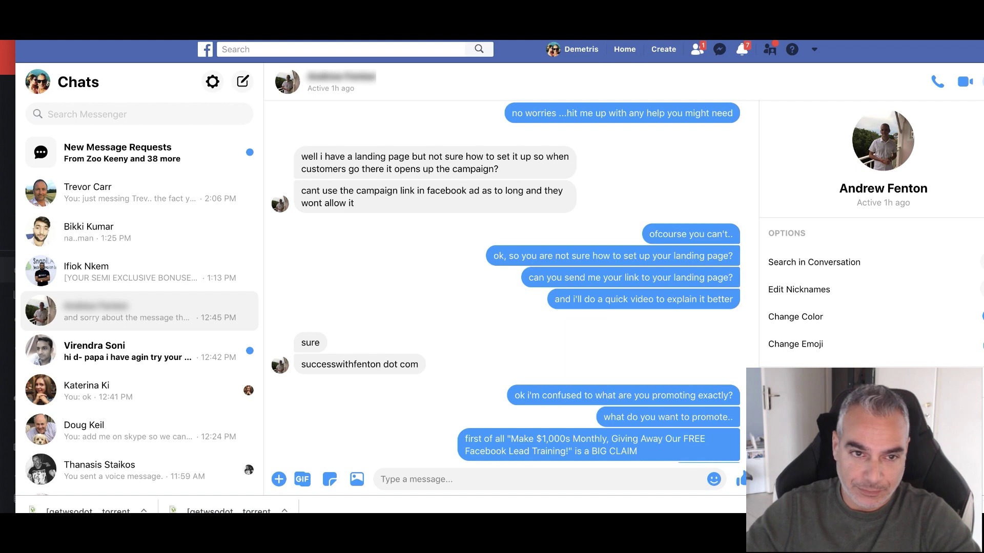
# - Go back to the MaxBounty Christmas Letters from Santa - UK campaign page ($9.50 per lead)
pyautogui.click(175, 38)
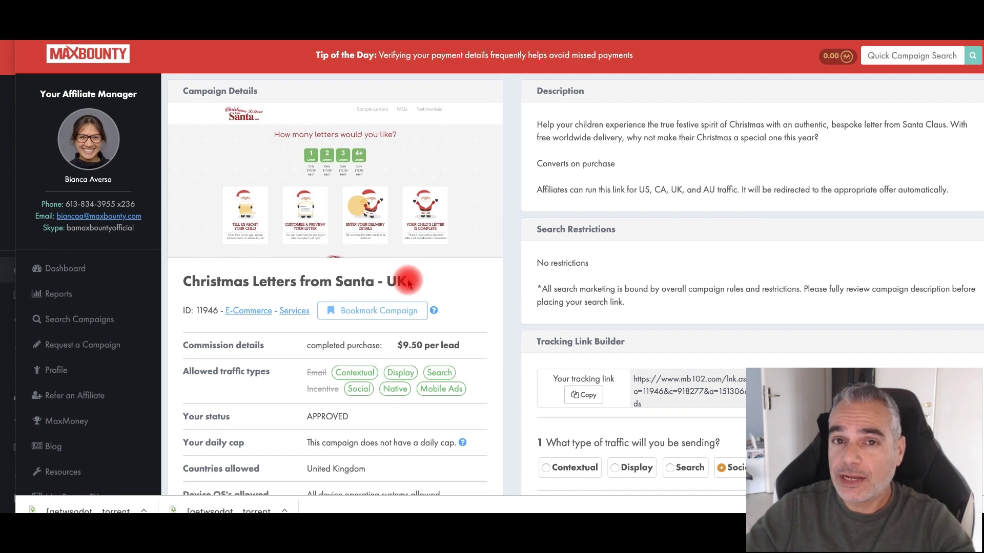
# - Open the Default Landing Page link under Landing Page Previews for the Santa offer
pyautogui.scroll(-4, 407, 282)
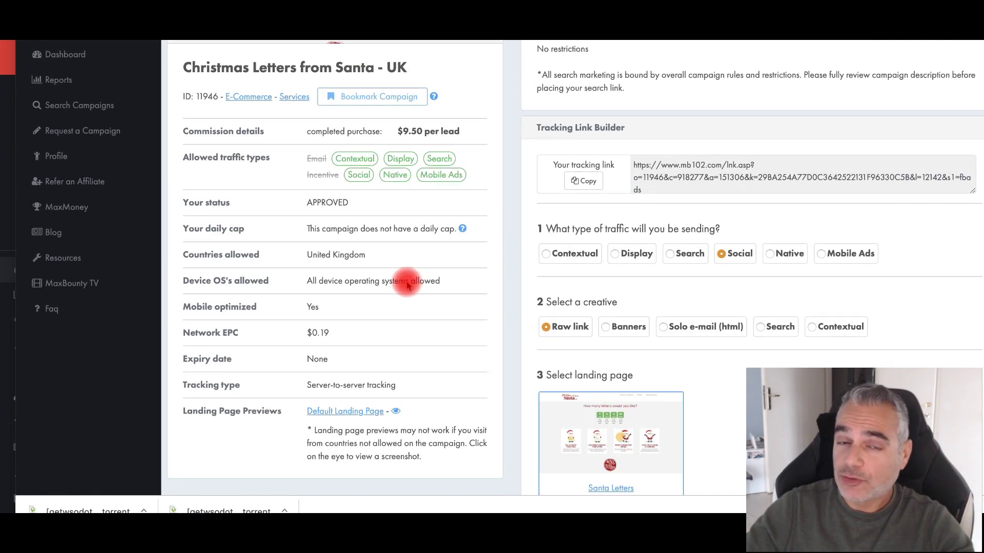
pyautogui.scroll(-1, 405, 287)
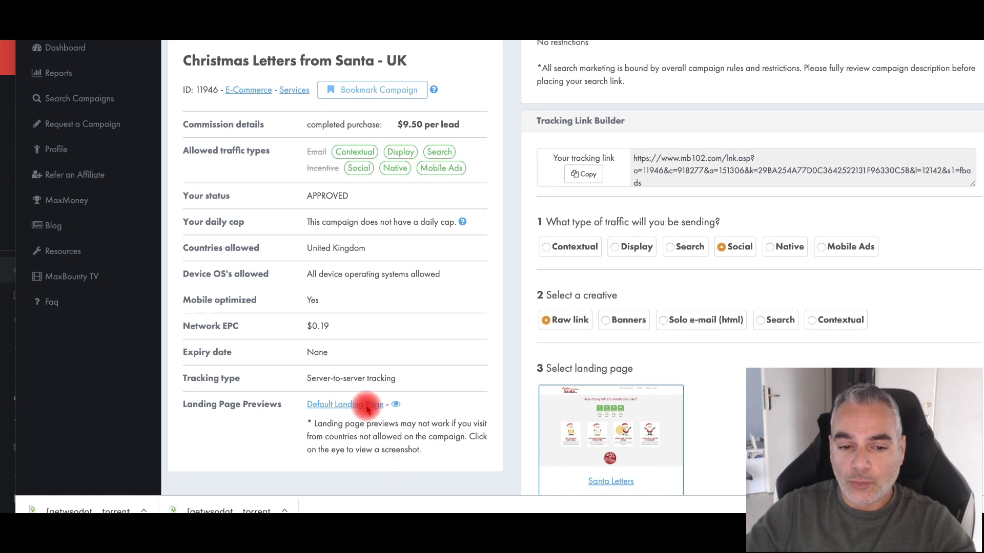
pyautogui.click(375, 409)
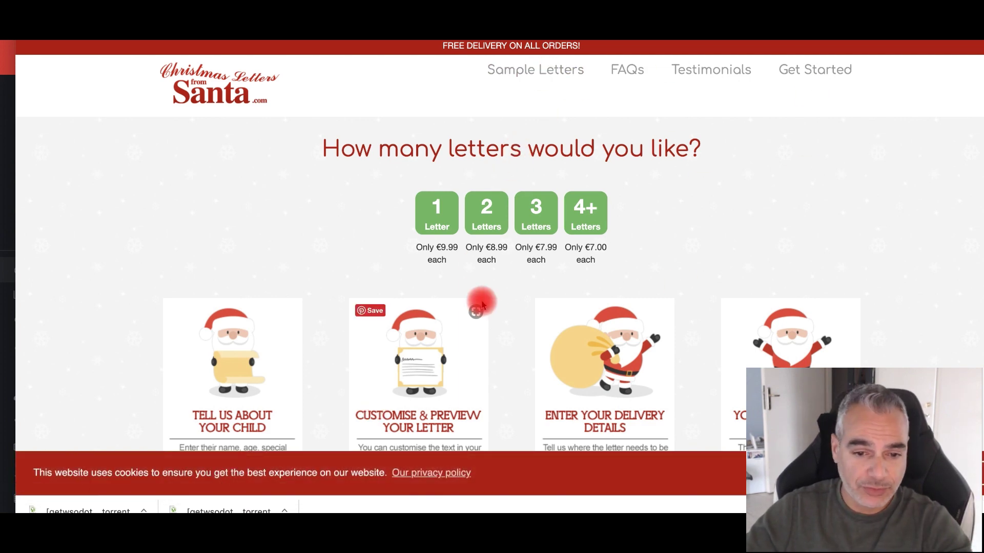
# - Start an order with GET STARTED and choose 1 Letter to reveal the Child 1 form
pyautogui.scroll(-3, 481, 302)
pyautogui.scroll(3, 479, 296)
pyautogui.click(220, 96)
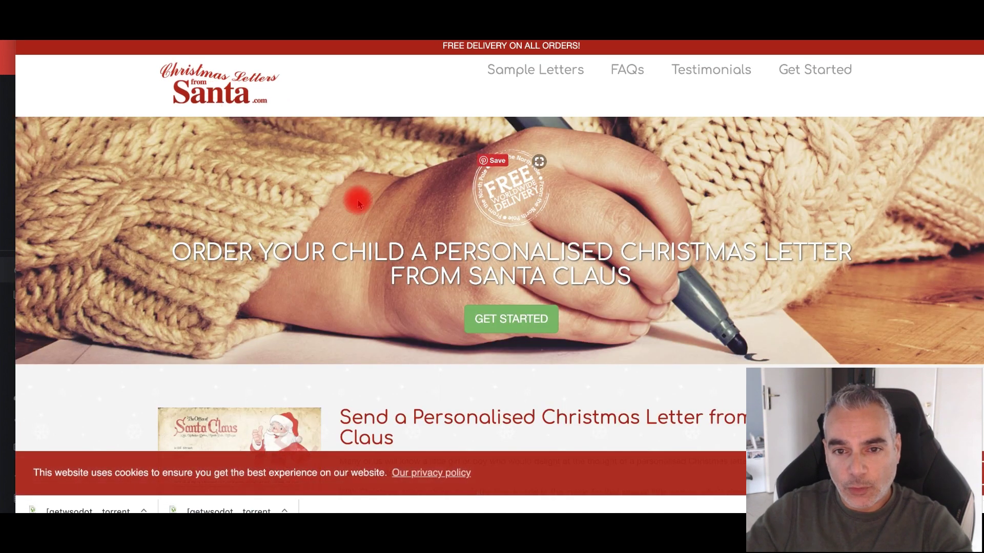
pyautogui.moveTo(129, 249); pyautogui.dragTo(687, 314)
pyautogui.scroll(-2, 687, 314)
pyautogui.scroll(2, 688, 321)
pyautogui.scroll(-1, 687, 321)
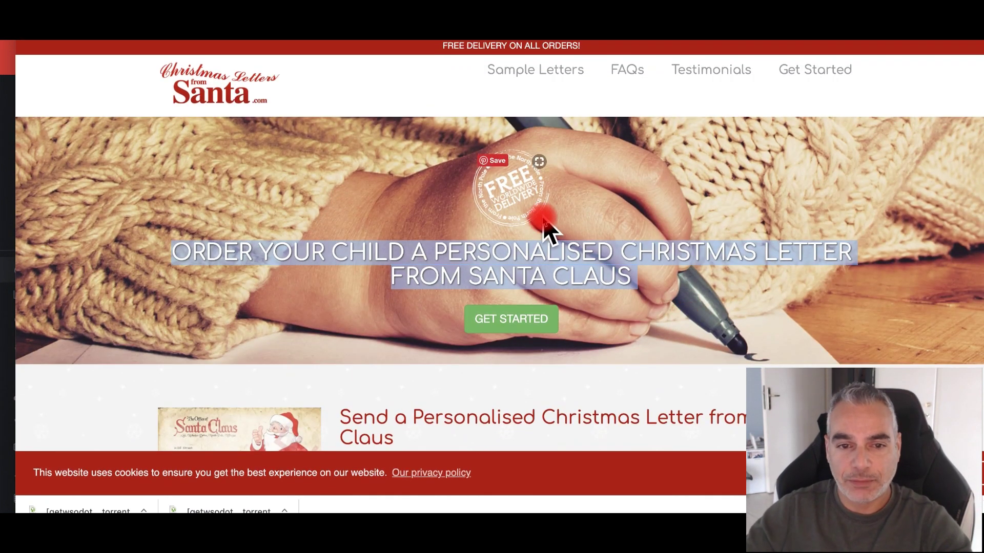
pyautogui.click(480, 225)
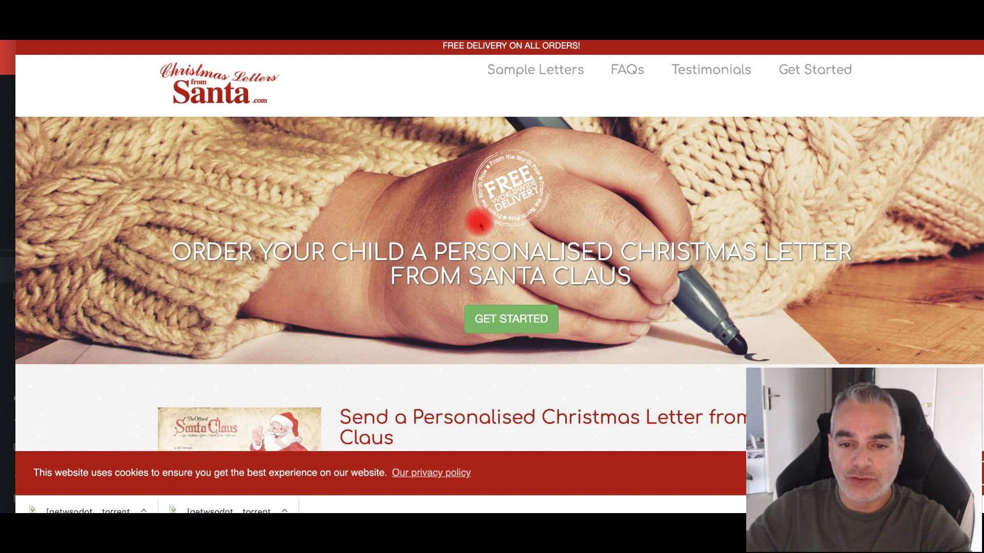
pyautogui.moveTo(479, 226); pyautogui.dragTo(711, 318)
pyautogui.click(533, 321)
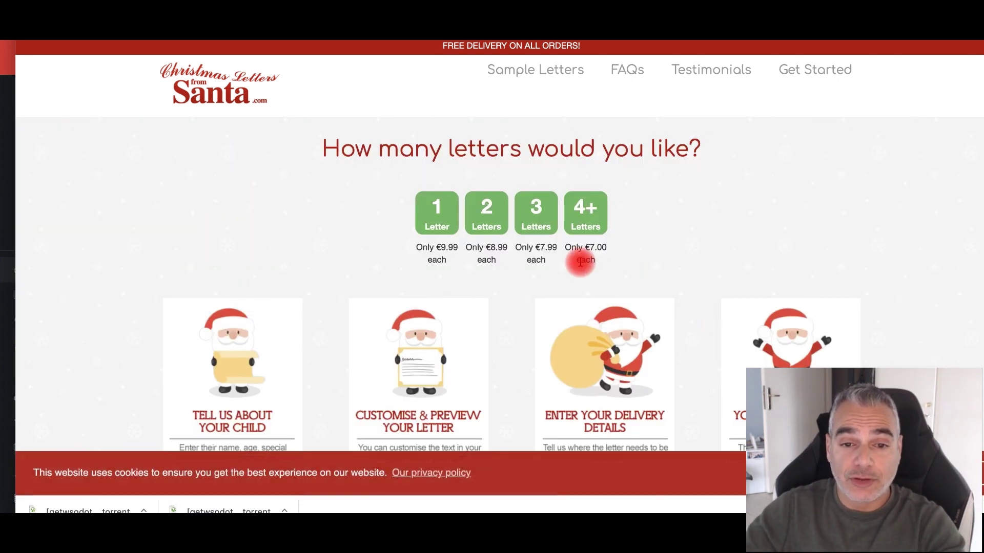
pyautogui.click(442, 229)
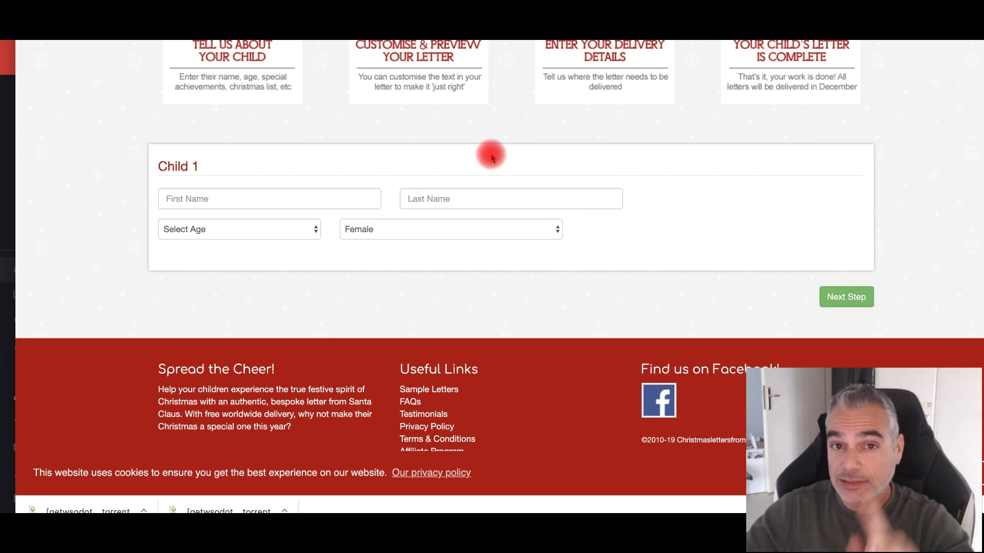
# - Look over the Child 1 form, then follow the footer Facebook icon to the site's page
pyautogui.scroll(5, 489, 158)
pyautogui.scroll(-4, 488, 163)
pyautogui.scroll(3, 487, 163)
pyautogui.scroll(4, 488, 163)
pyautogui.scroll(-1, 489, 162)
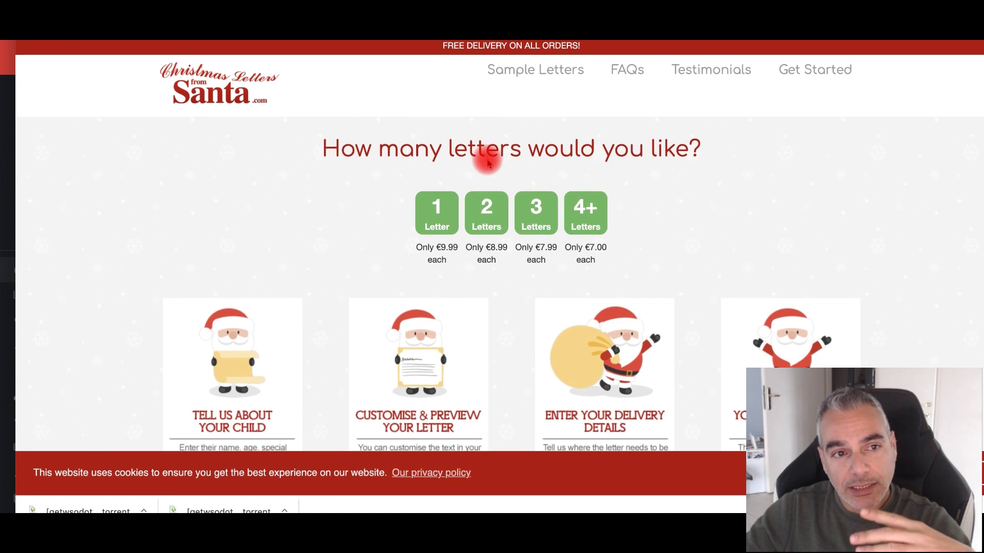
pyautogui.scroll(-1, 487, 161)
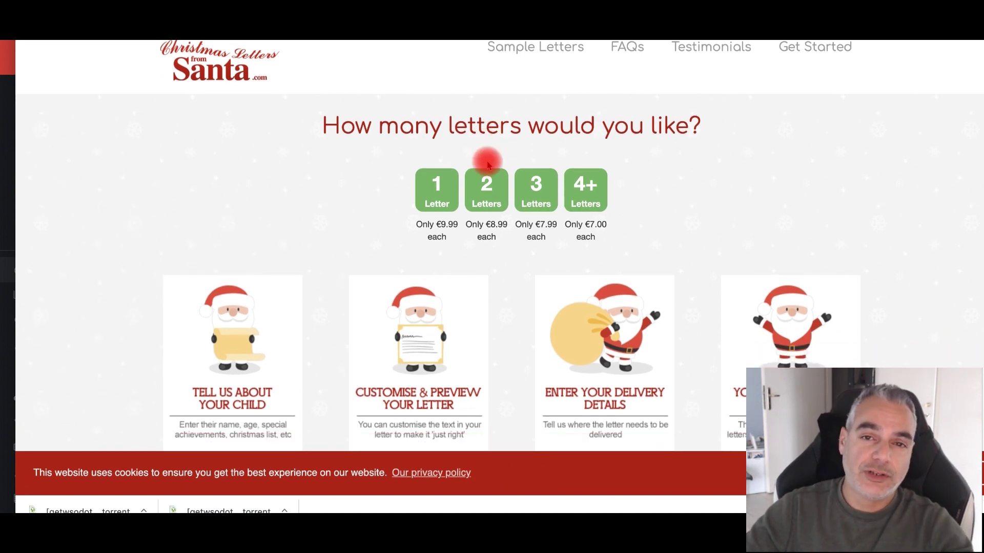
pyautogui.scroll(-3, 488, 164)
pyautogui.scroll(2, 487, 161)
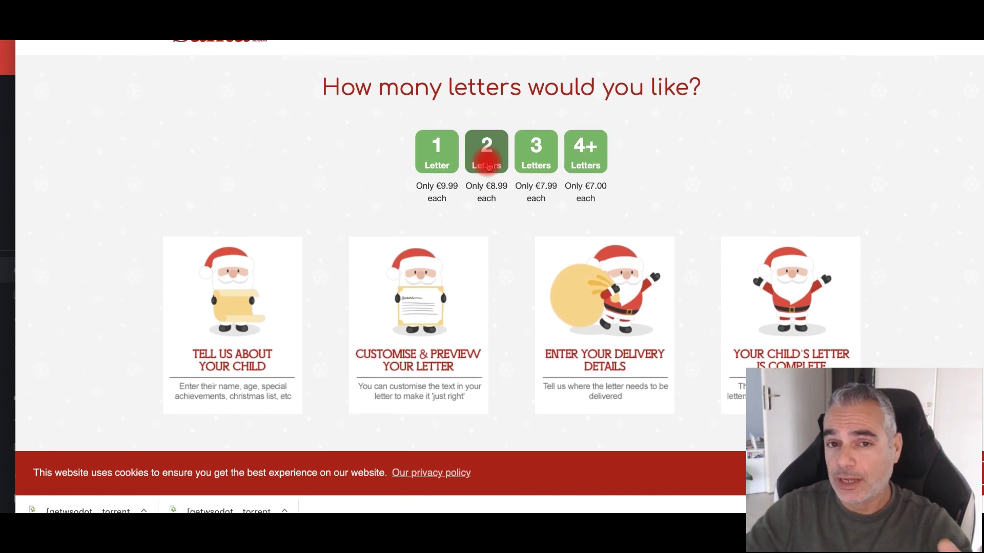
pyautogui.scroll(1, 487, 160)
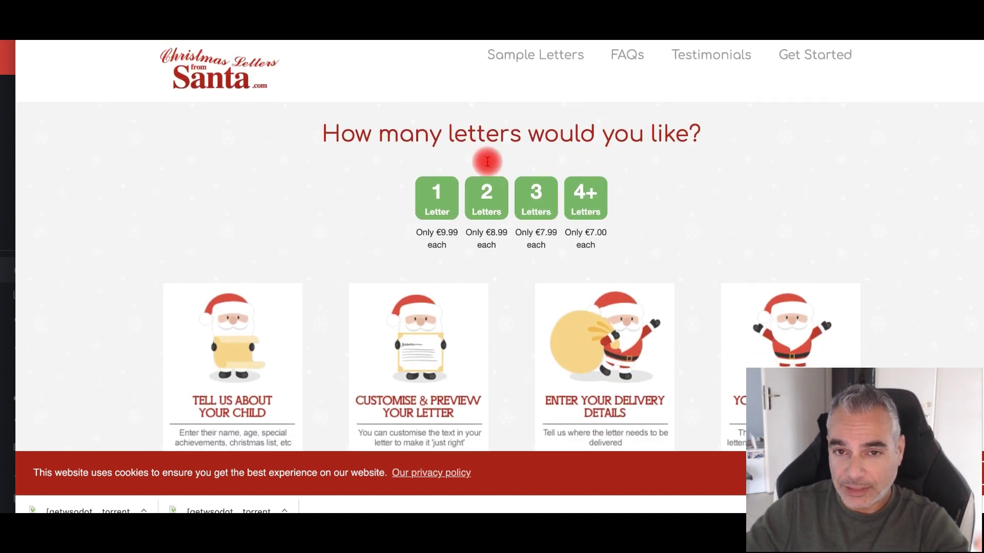
pyautogui.scroll(-6, 486, 198)
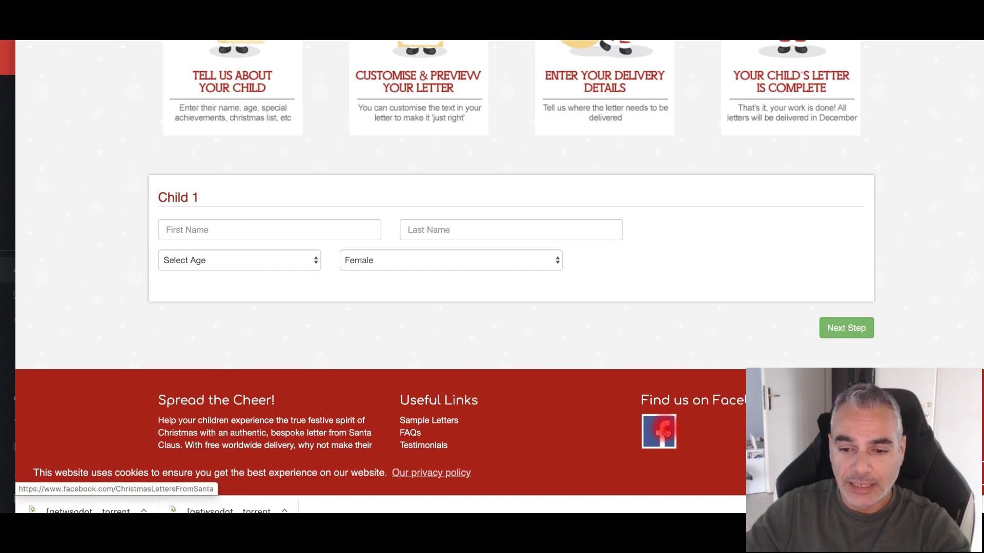
pyautogui.click(670, 434)
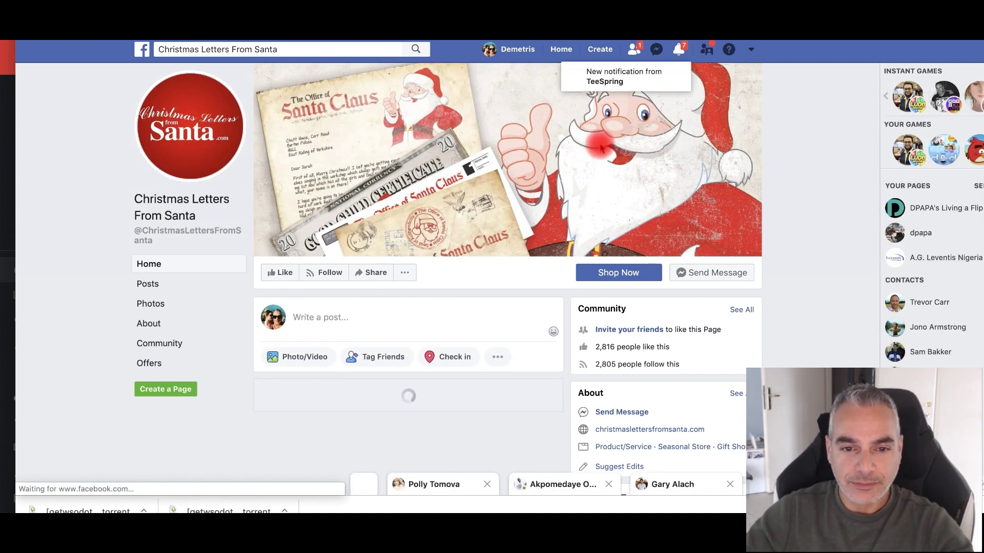
# - Open the Santa page's cover photo in the viewer, retrying after a stalled loading popup
pyautogui.click(498, 204)
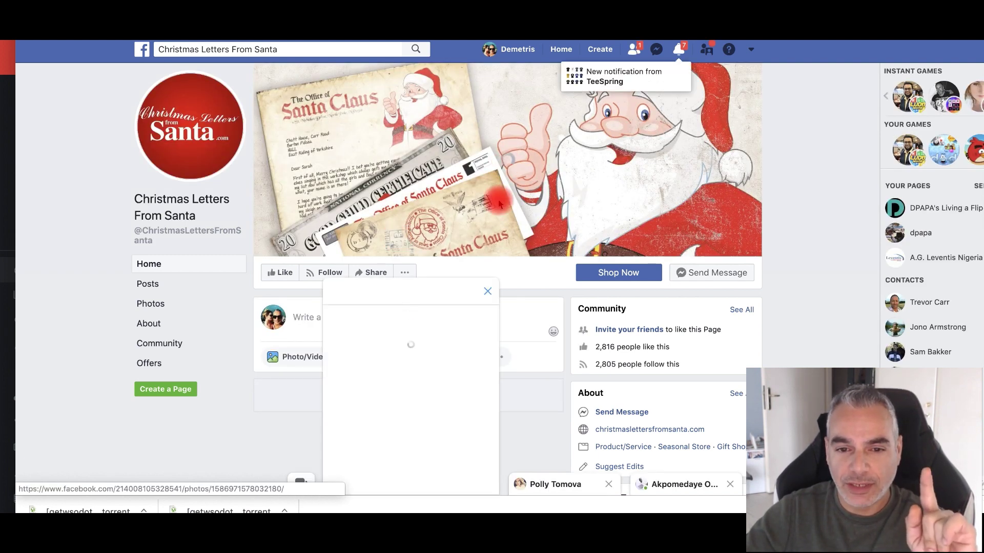
pyautogui.click(486, 292)
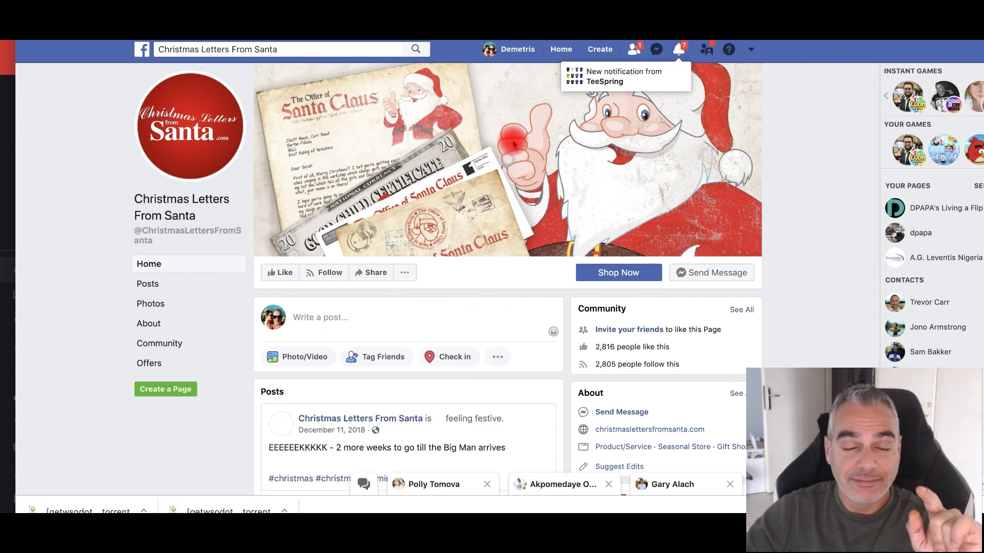
pyautogui.click(514, 145)
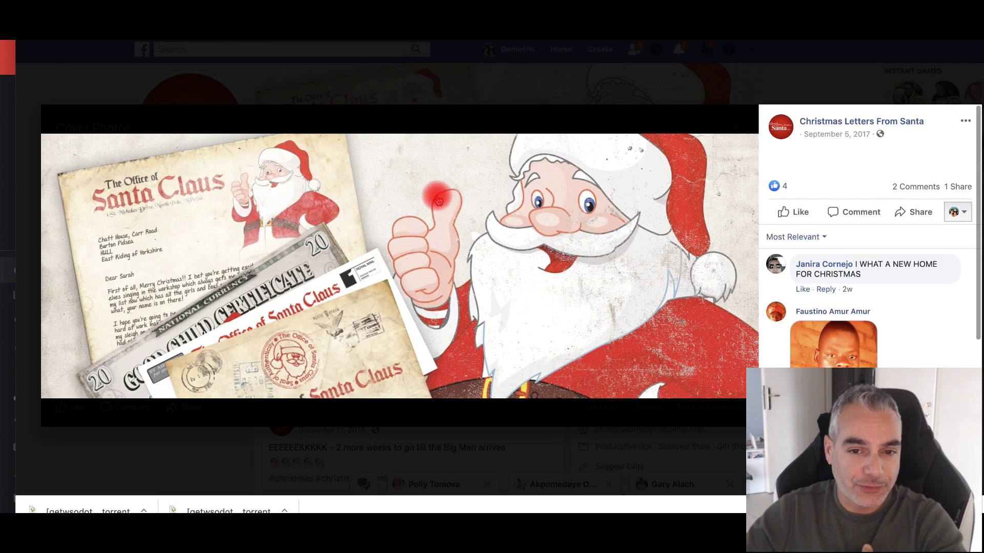
# - Save the Santa cover photo as a JPEG, close Preview, and view the profile picture
pyautogui.rightClick(430, 197)
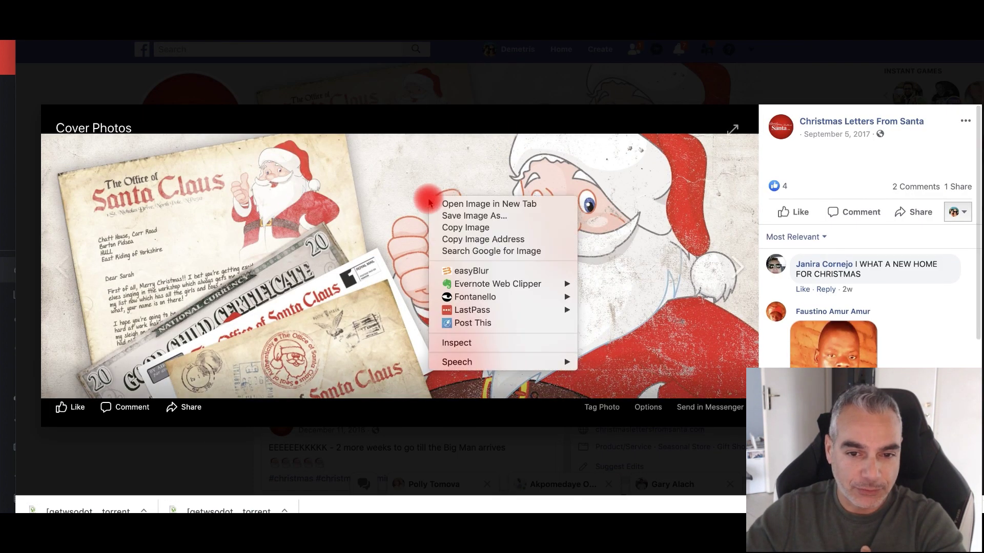
pyautogui.click(472, 220)
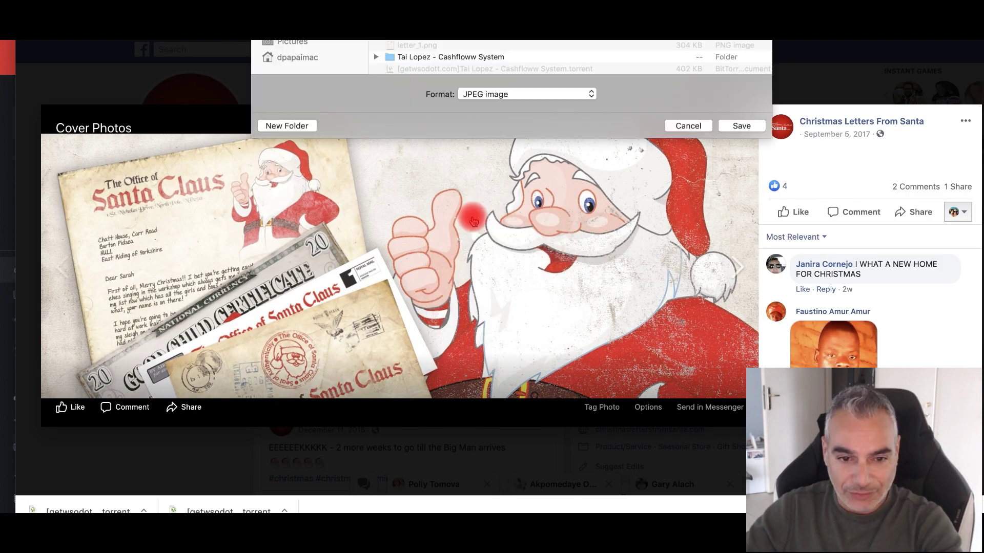
pyautogui.press('Return')
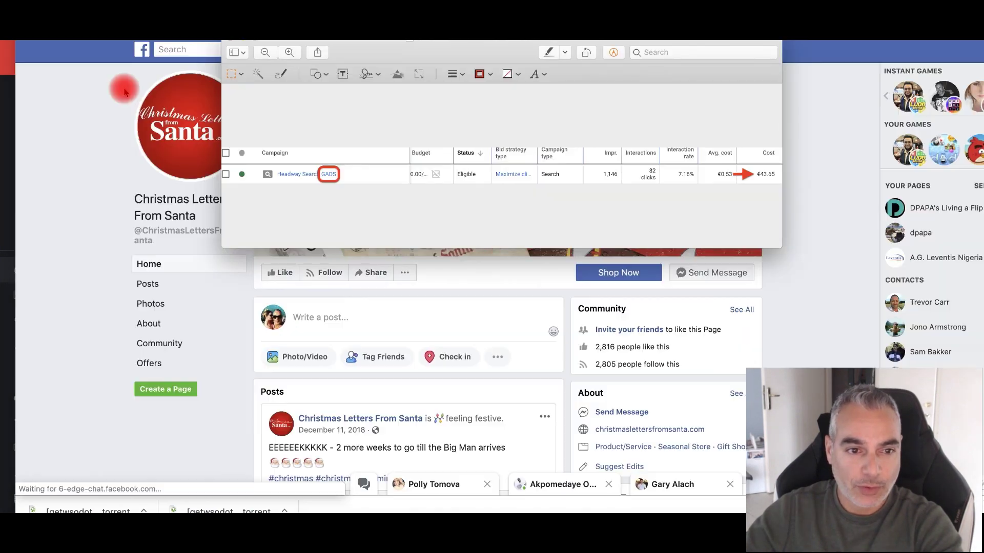
pyautogui.press('super+w')
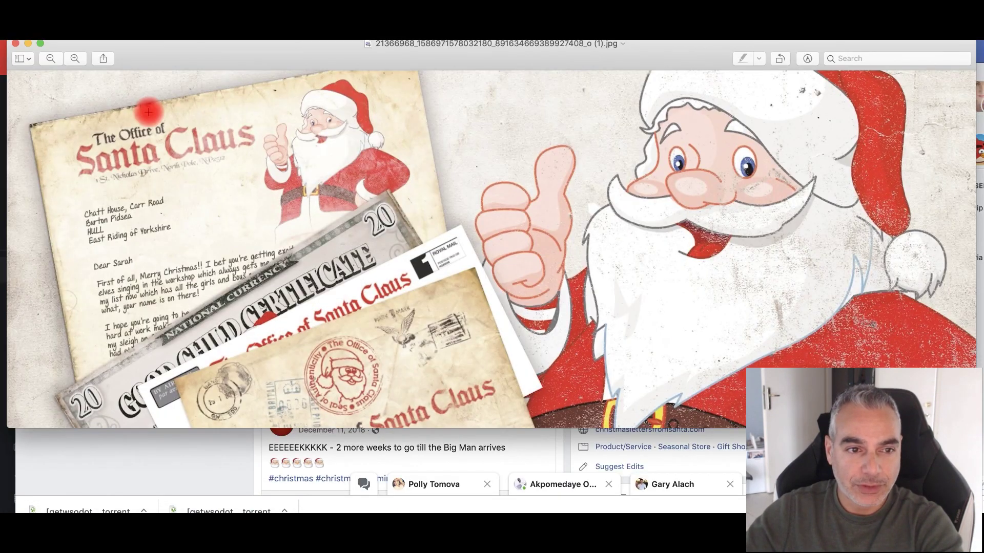
pyautogui.click(14, 45)
pyautogui.press('super+w')
pyautogui.click(198, 126)
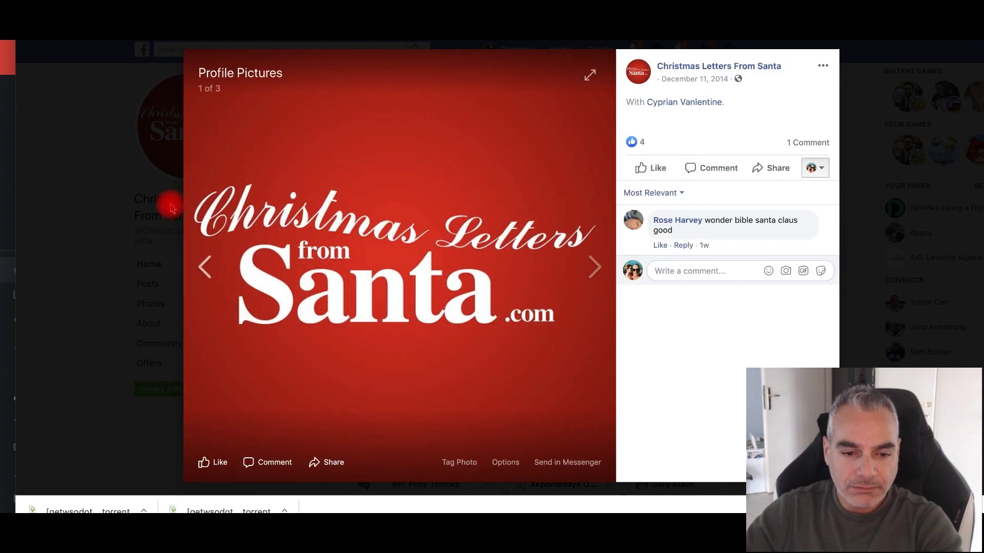
# - Close the profile picture viewer and follow the About box's Gift Shop category link
pyautogui.click(170, 208)
pyautogui.scroll(-4, 479, 274)
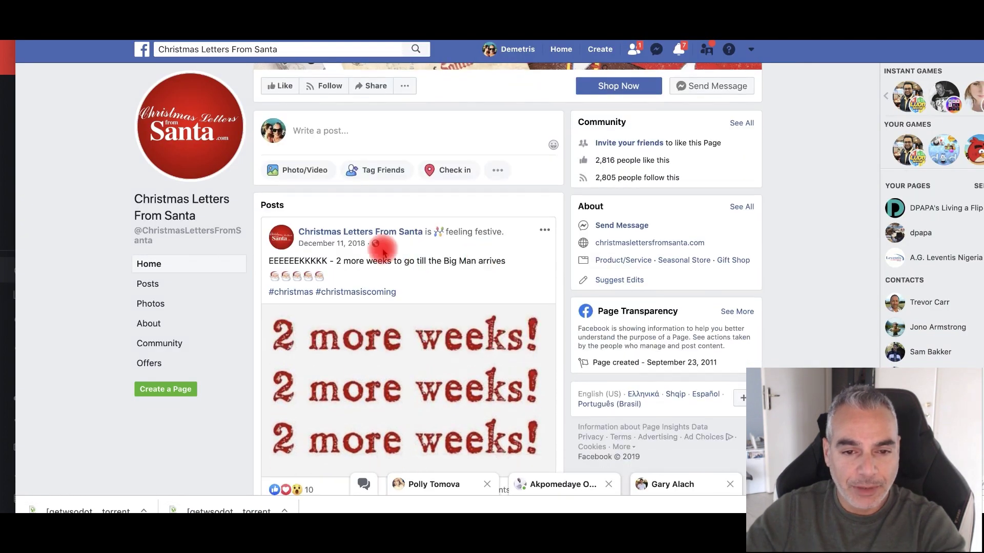
pyautogui.scroll(-7, 382, 253)
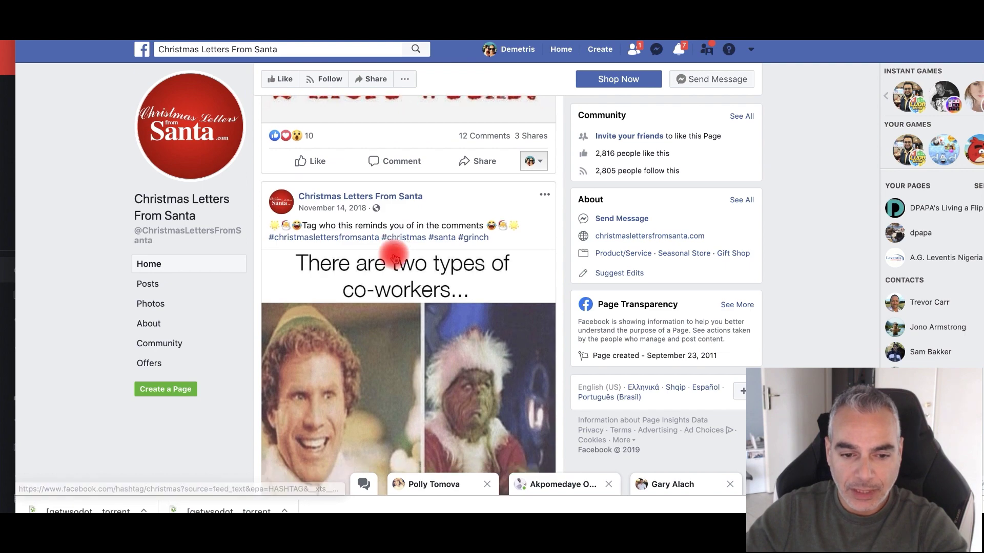
pyautogui.scroll(5, 393, 258)
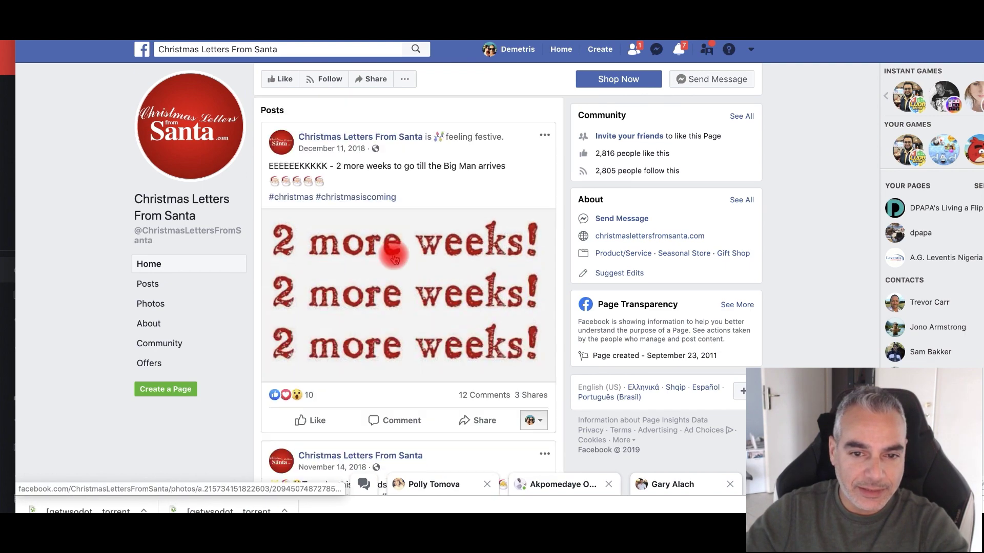
pyautogui.scroll(5, 395, 258)
pyautogui.scroll(-5, 396, 258)
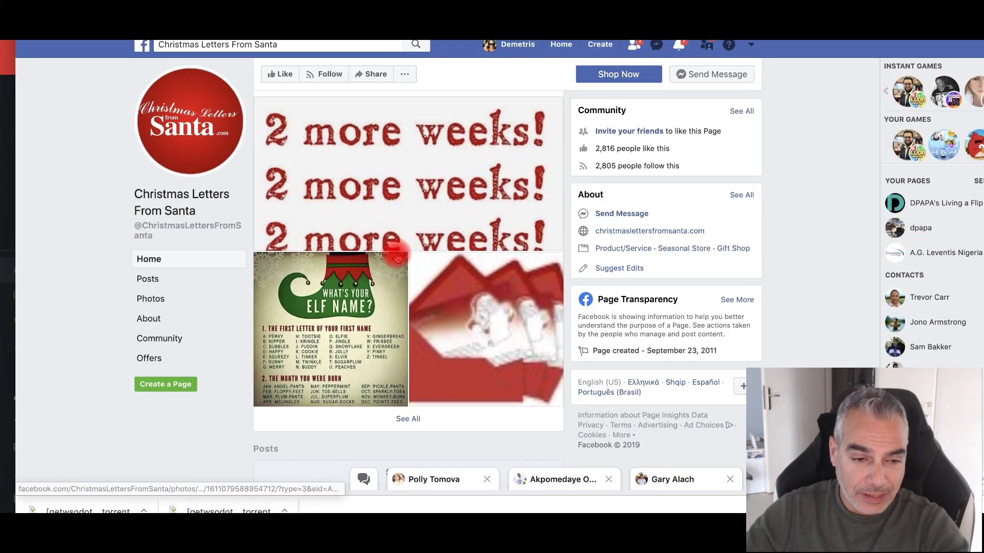
pyautogui.scroll(8, 396, 253)
pyautogui.scroll(-2, 728, 418)
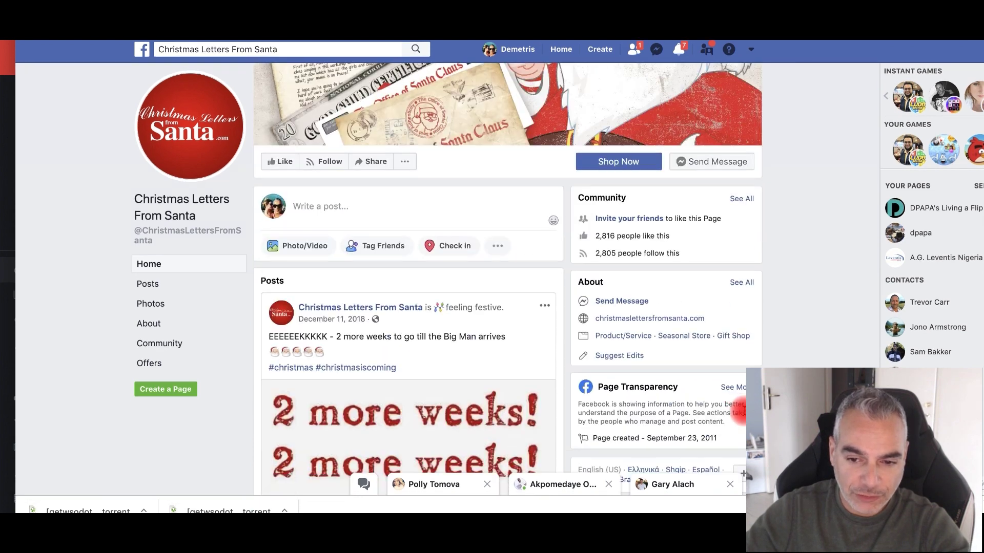
pyautogui.scroll(-2, 742, 411)
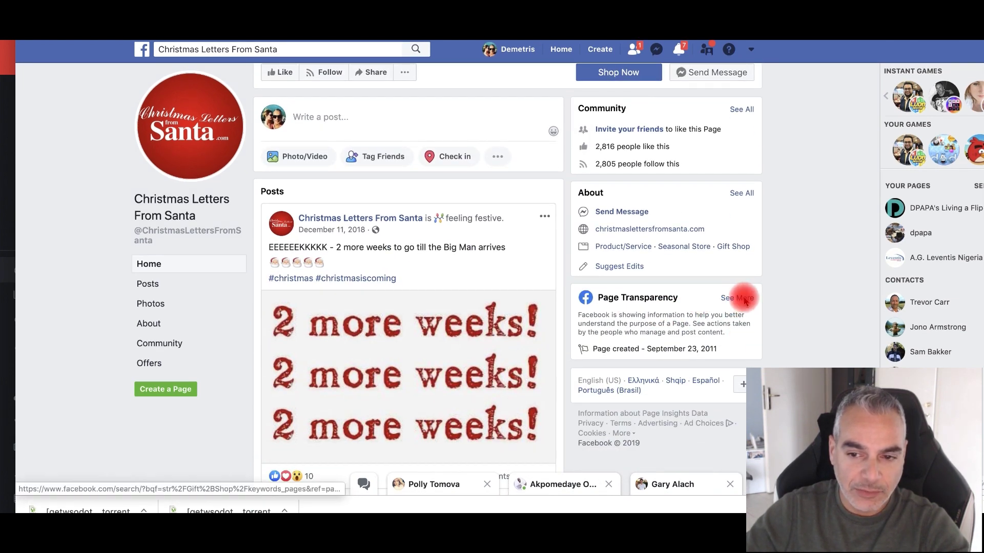
pyautogui.click(733, 246)
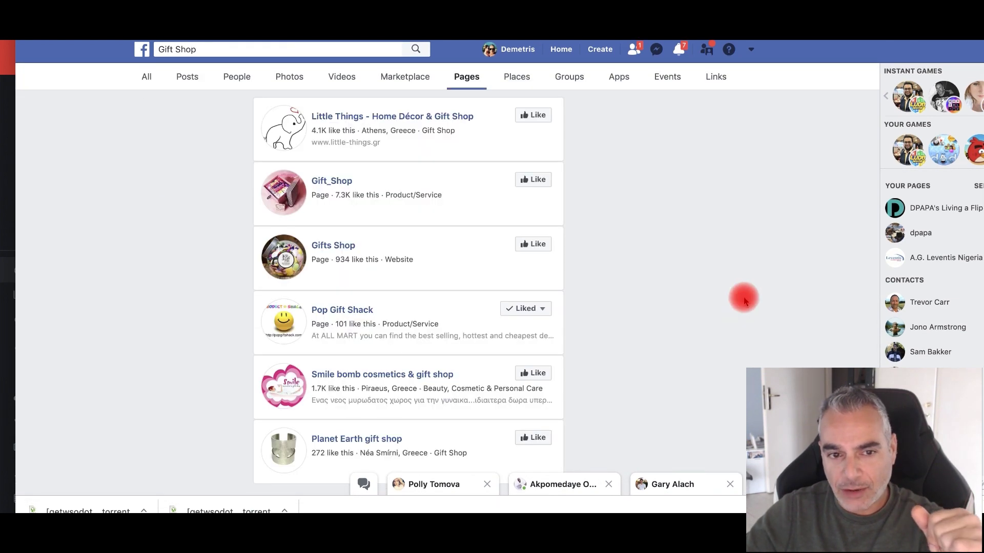
# - Switch the Gift Shop search from Pages results to the All tab
pyautogui.scroll(-8, 661, 280)
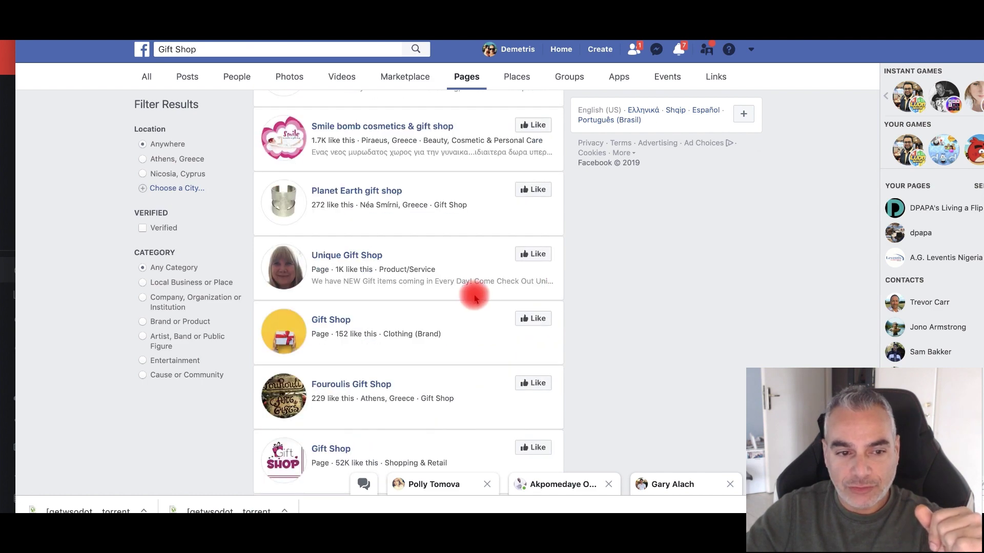
pyautogui.scroll(8, 468, 292)
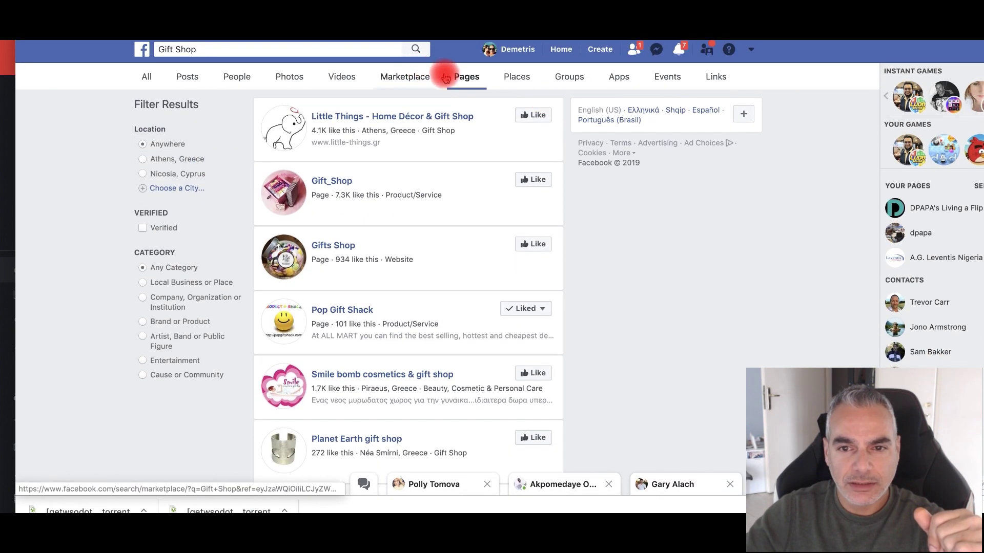
pyautogui.click(147, 81)
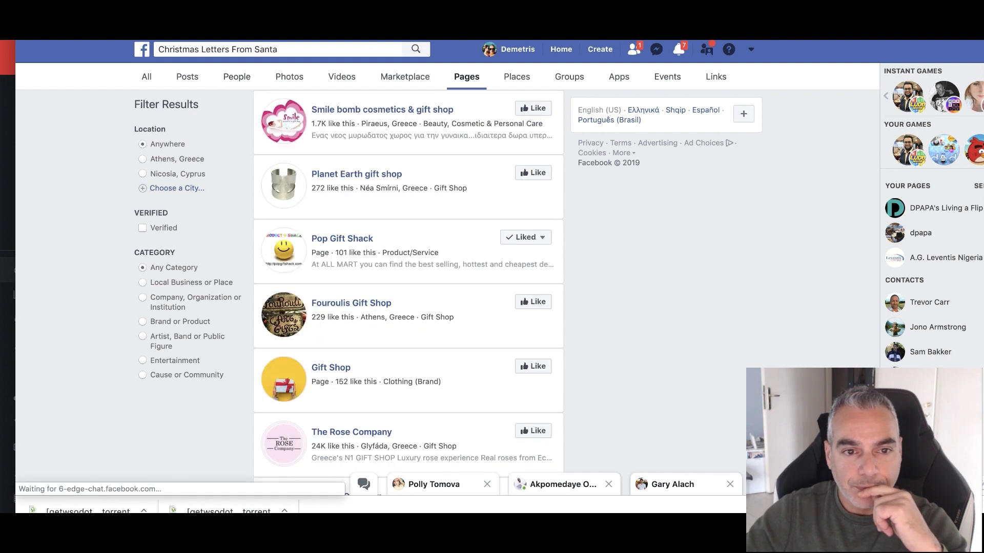
# - Open the Santa page's Page Transparency details and go to its Ad Library listing
pyautogui.scroll(-6, 740, 312)
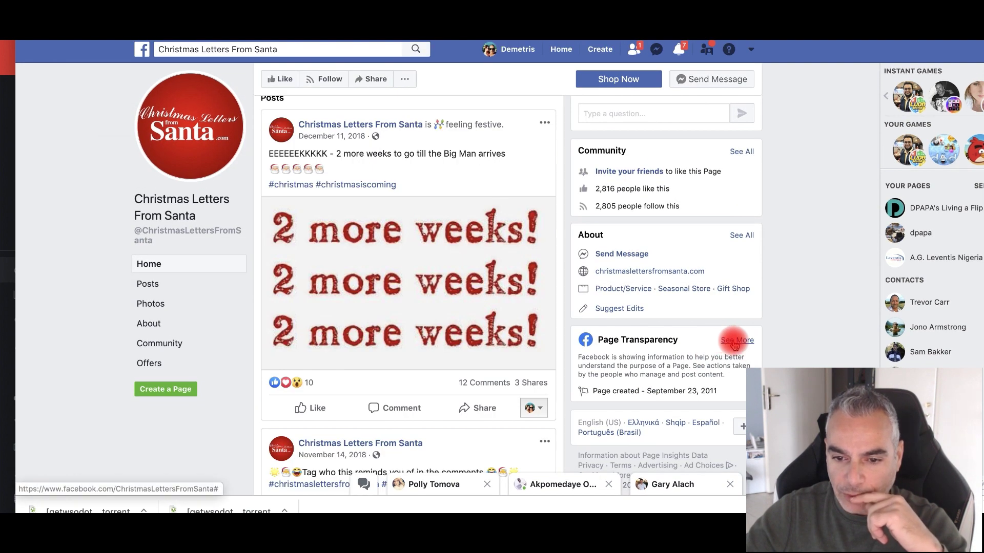
pyautogui.scroll(1, 667, 354)
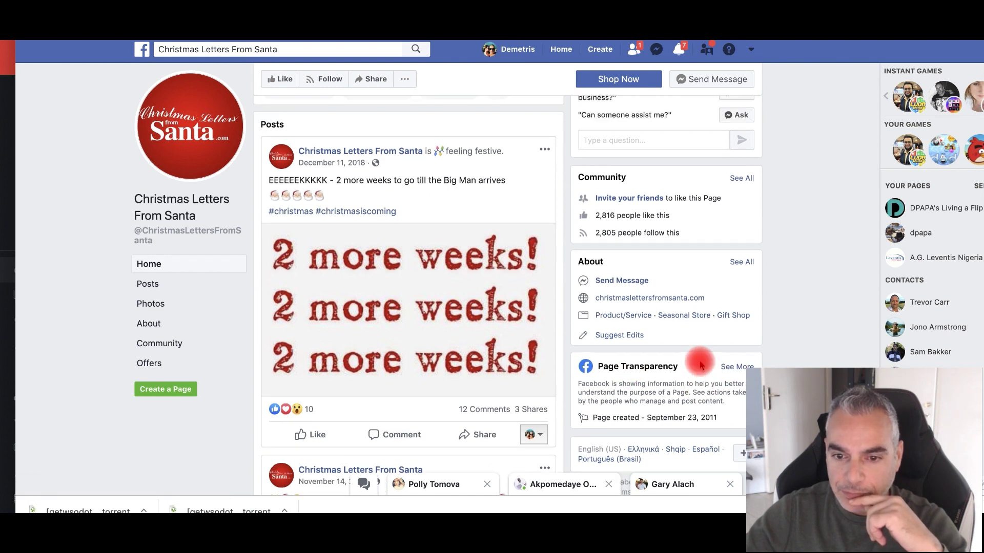
pyautogui.scroll(4, 675, 310)
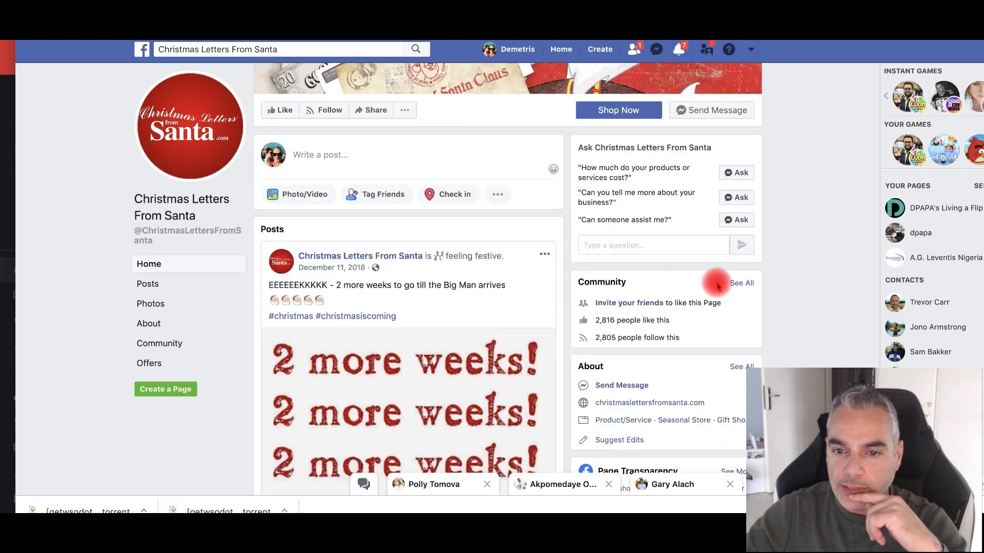
pyautogui.scroll(-5, 711, 284)
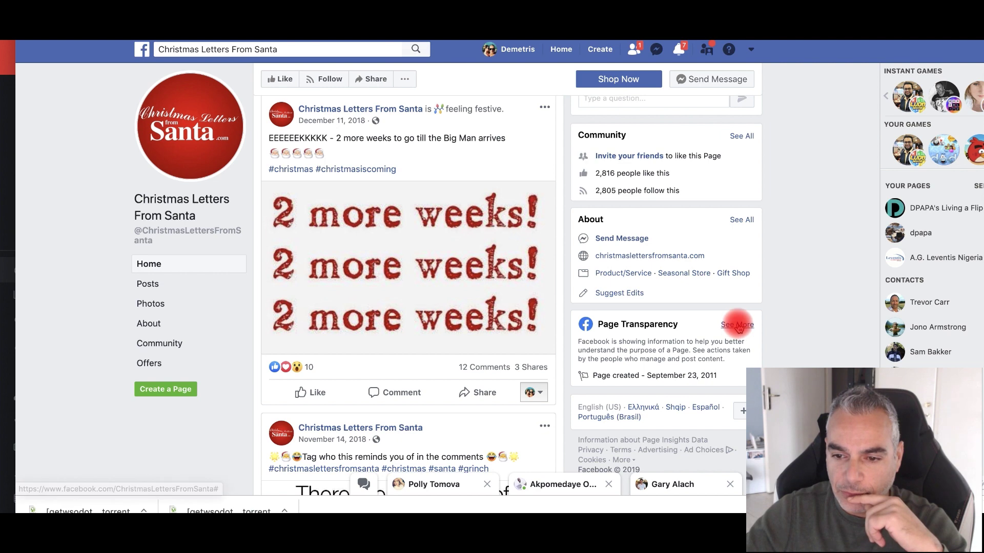
pyautogui.click(738, 325)
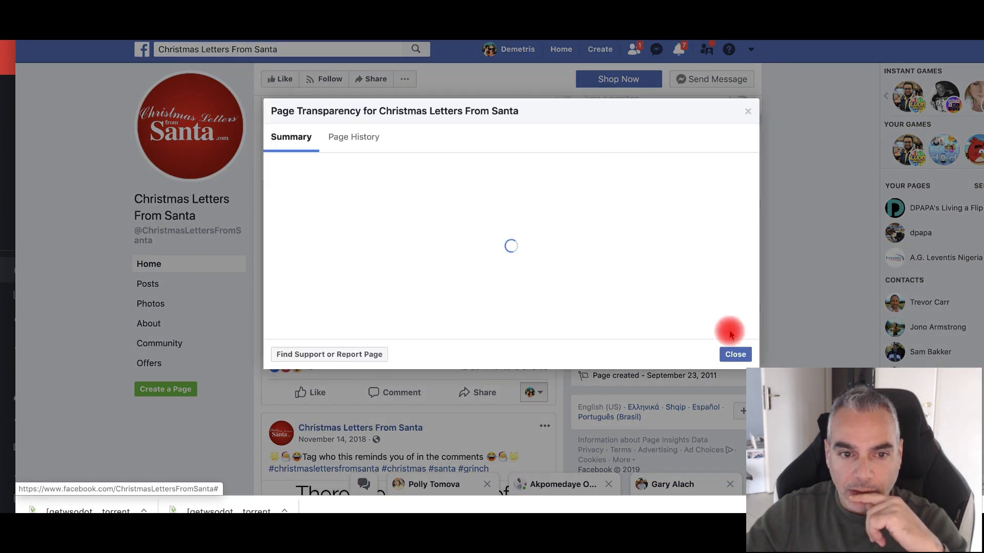
pyautogui.scroll(-2, 501, 253)
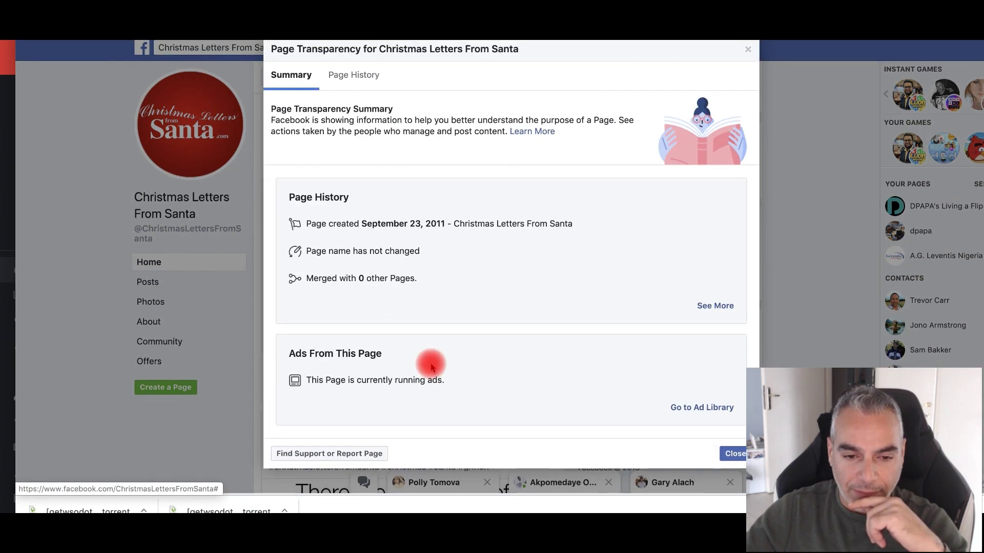
pyautogui.click(700, 408)
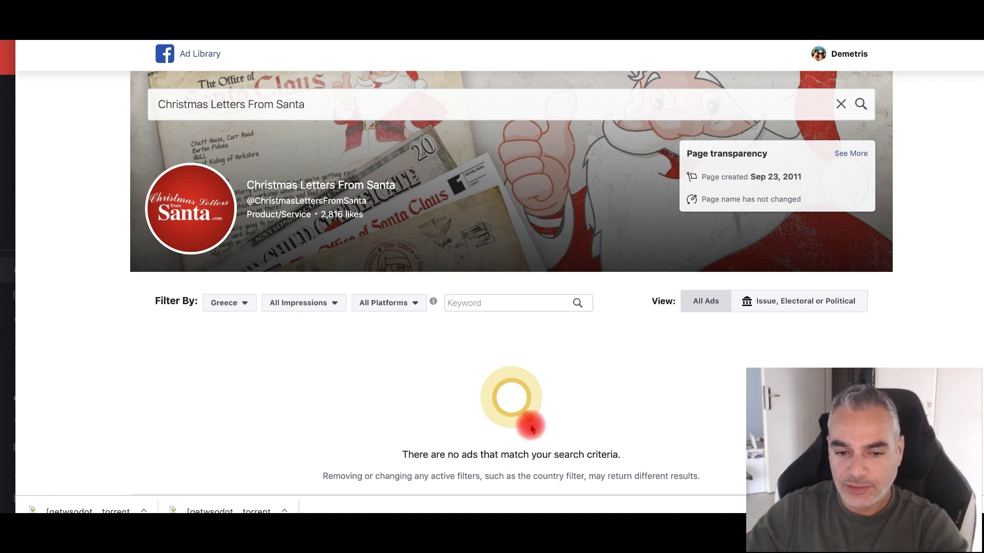
# - Change the Ad Library country filter from Greece to United Kingdom and browse the ads
pyautogui.click(249, 303)
pyautogui.click(256, 380)
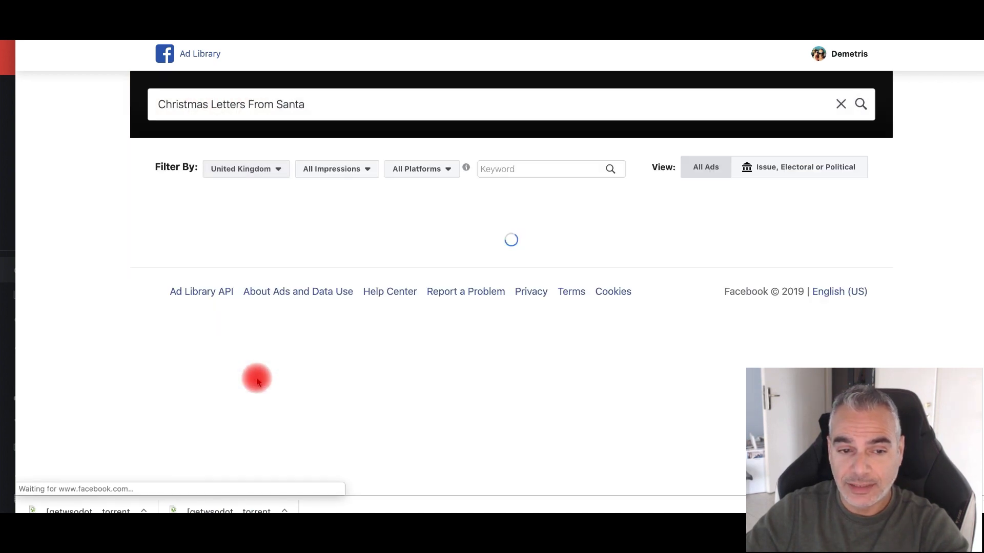
pyautogui.scroll(-4, 263, 369)
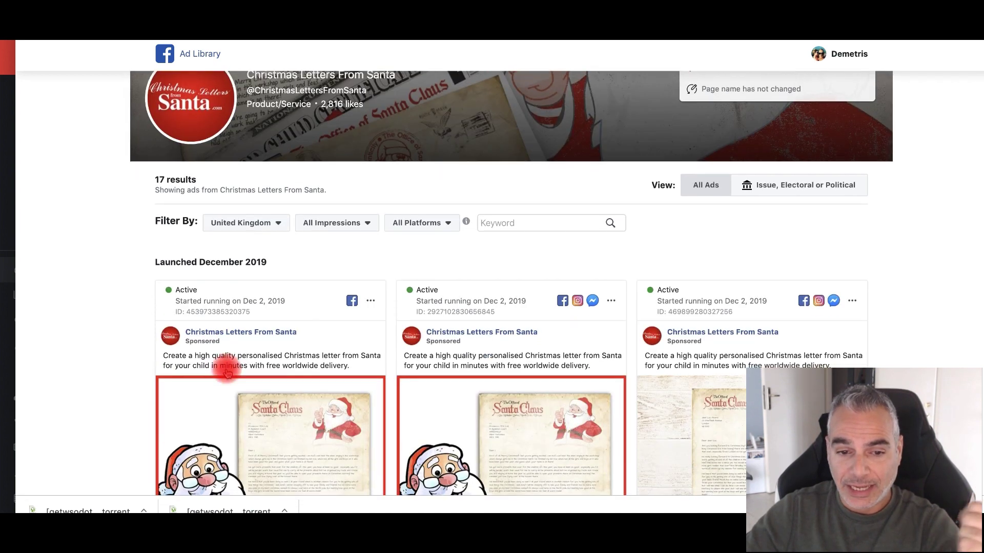
pyautogui.scroll(-2, 131, 362)
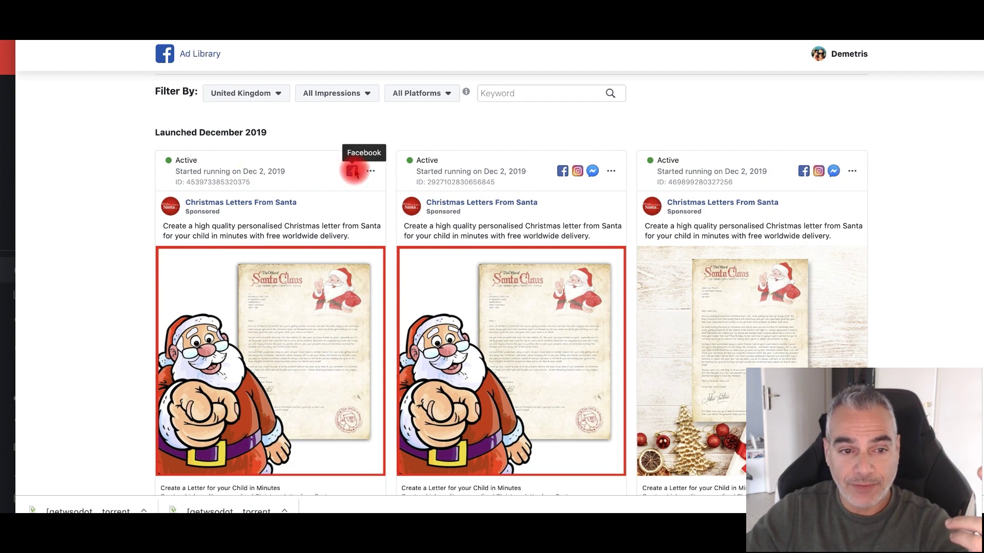
pyautogui.scroll(-7, 373, 219)
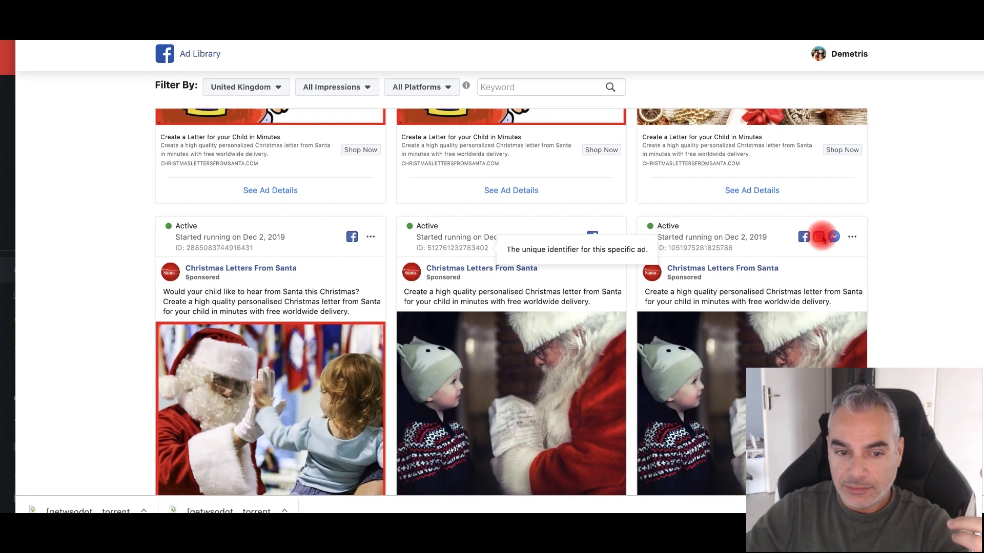
pyautogui.scroll(-5, 821, 237)
pyautogui.scroll(3, 722, 271)
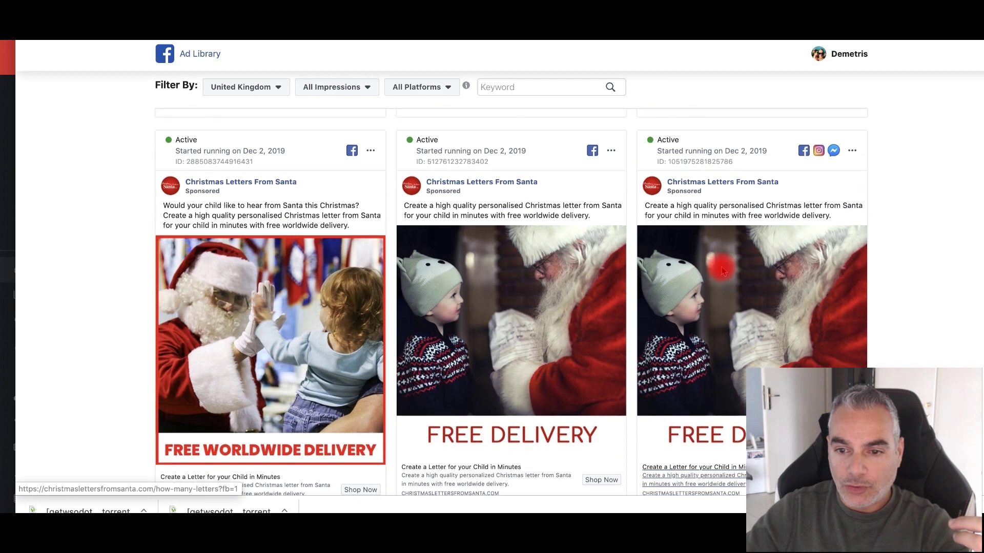
pyautogui.scroll(6, 722, 272)
# - Open the first ad's landing page, pick the single-letter offer, and return to the results
pyautogui.click(281, 230)
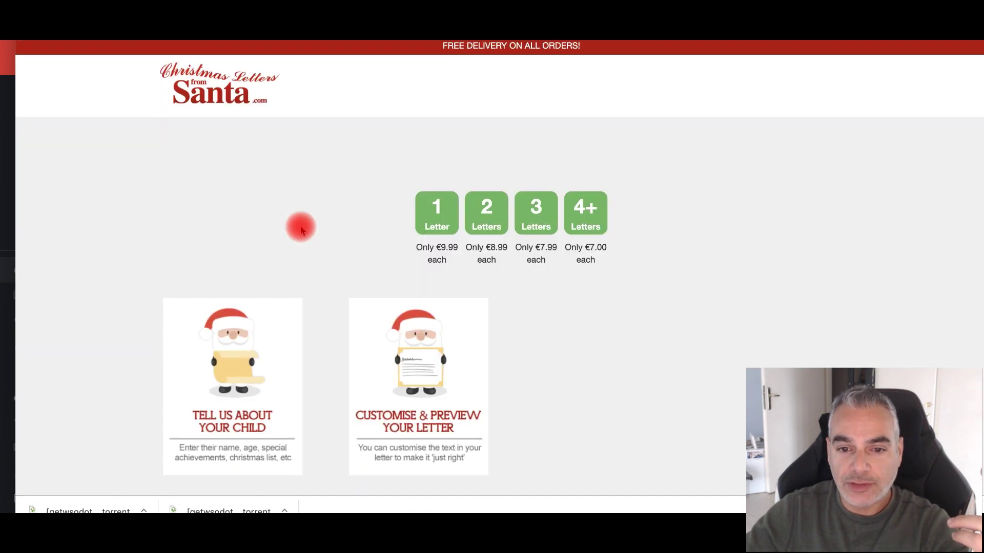
pyautogui.click(436, 212)
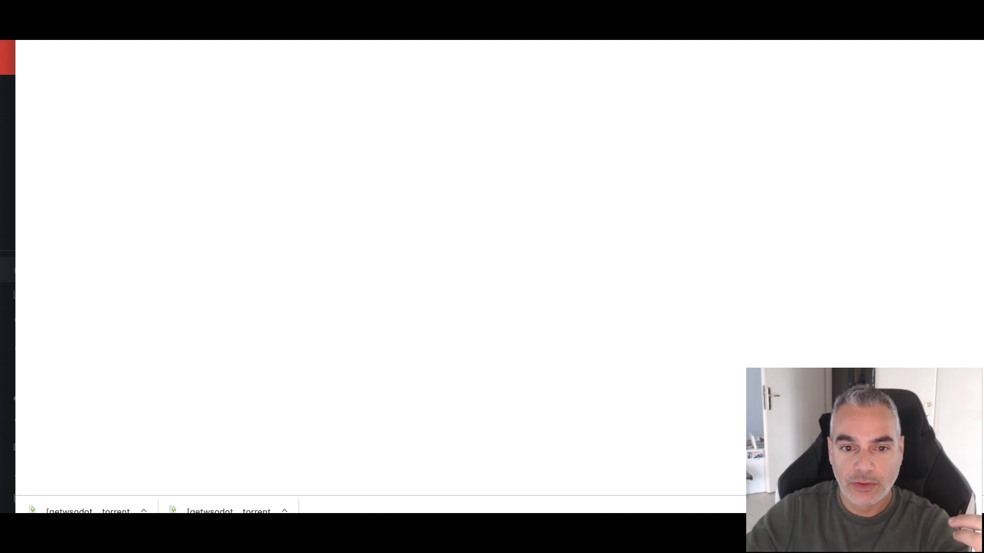
pyautogui.press('super+bracketleft')
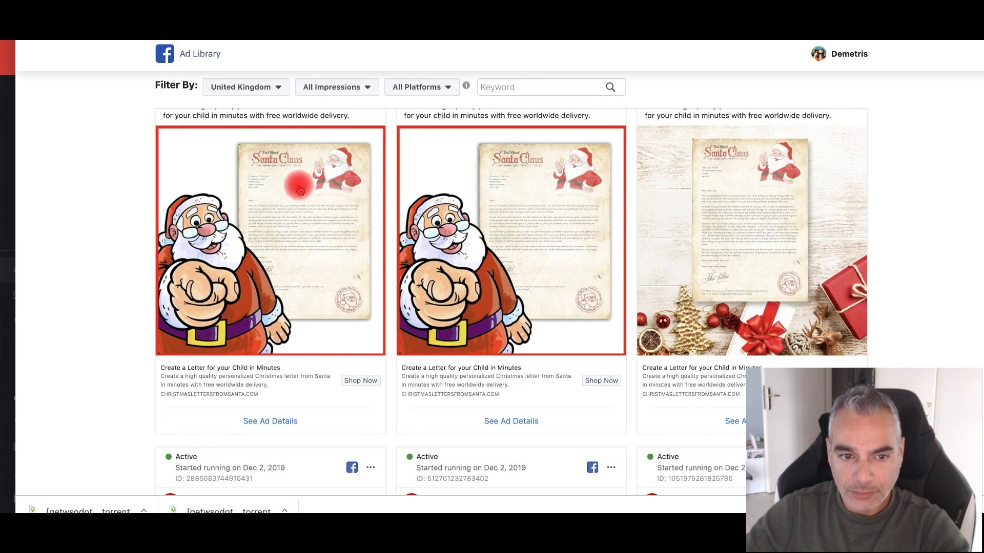
# - Save the first Santa letter ad image to Downloads and view it in Preview
pyautogui.rightClick(298, 189)
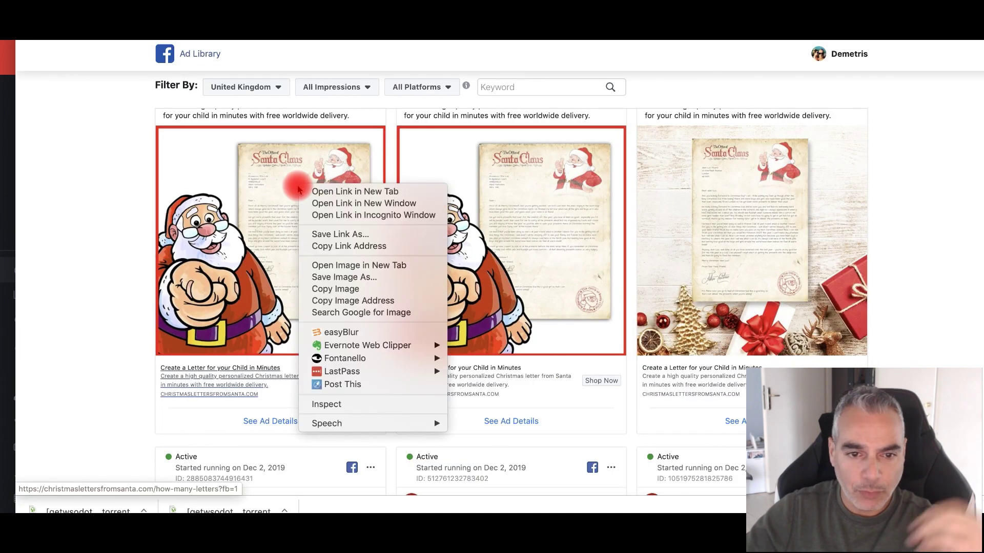
pyautogui.click(340, 277)
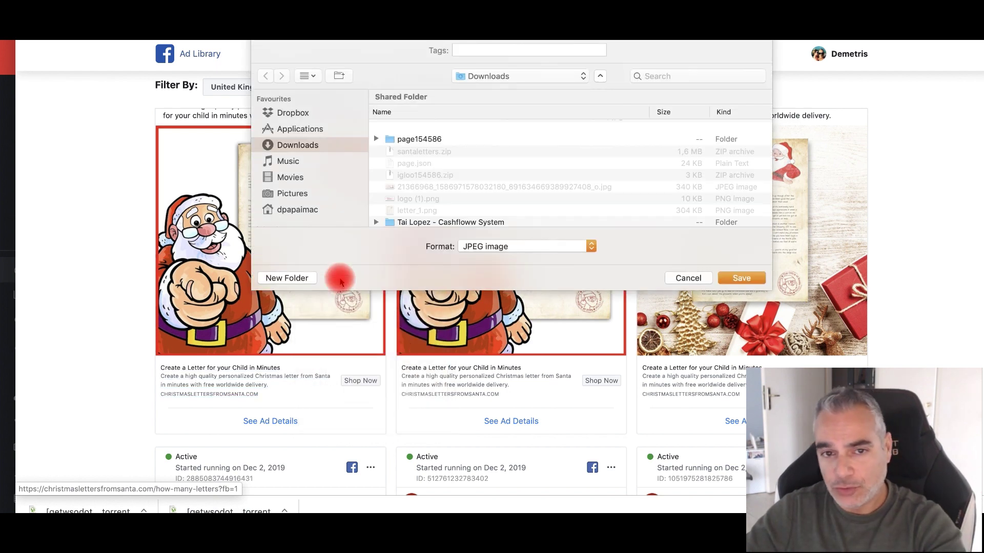
pyautogui.press('Return')
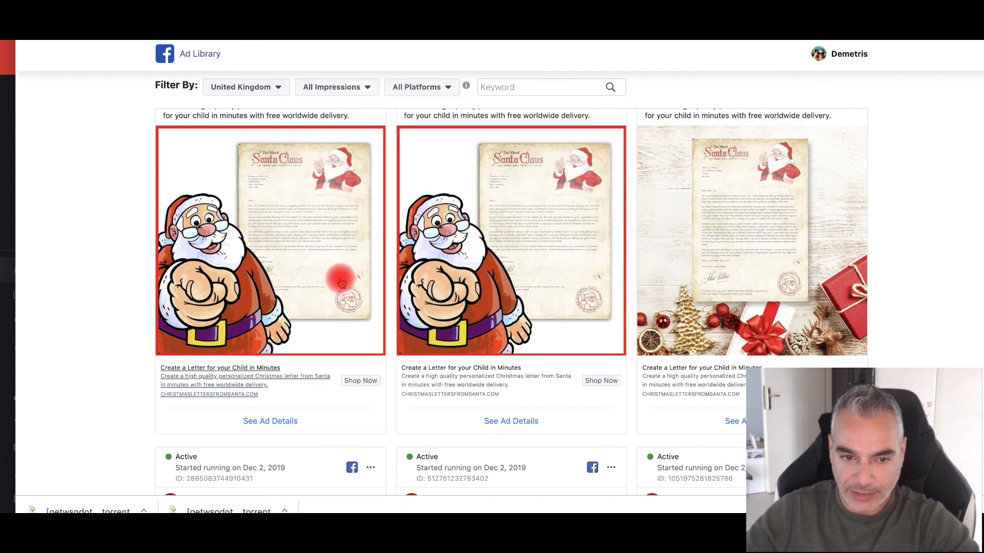
pyautogui.press('super+Tab')
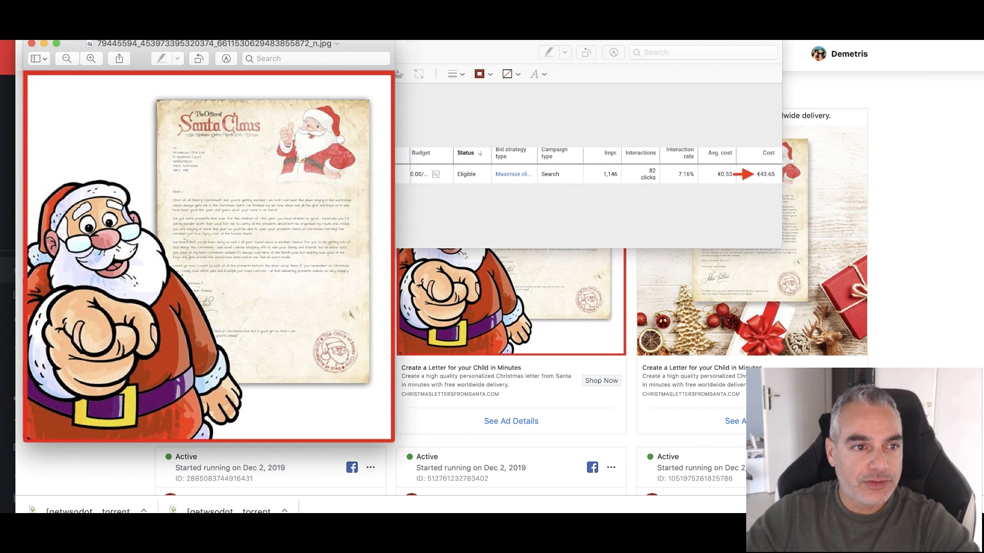
# - Close the Santa image and the Google Ads screenshot, saving the screenshot's changes
pyautogui.click(31, 46)
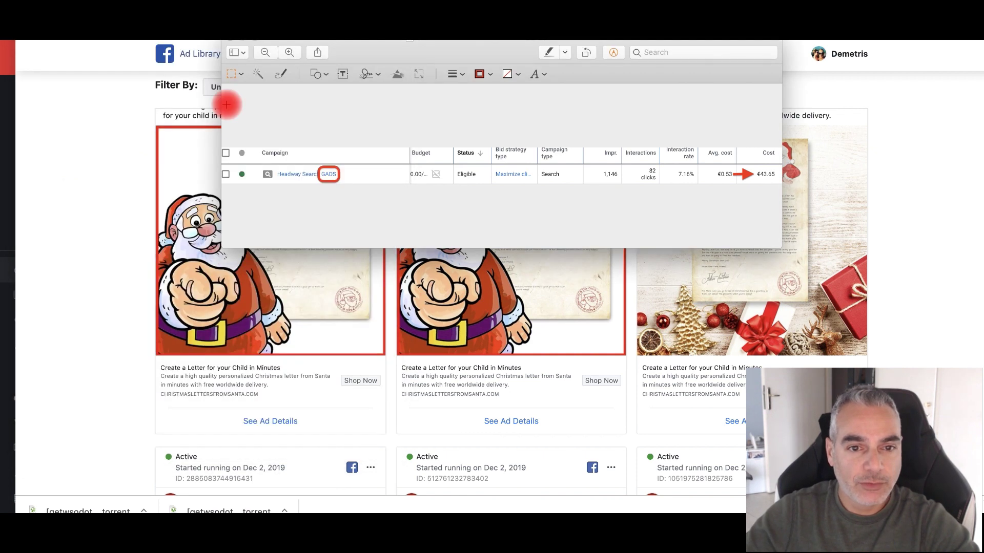
pyautogui.click(229, 39)
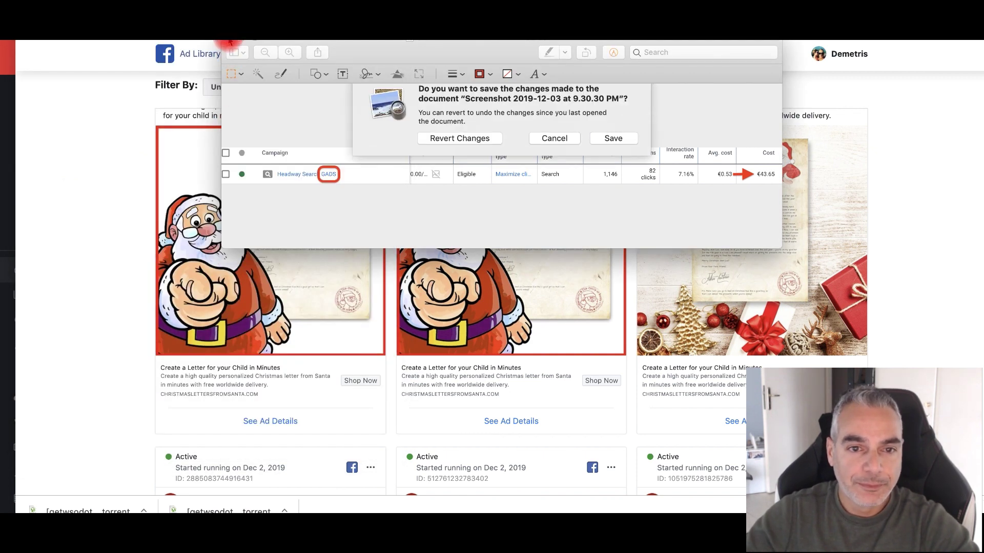
pyautogui.click(602, 146)
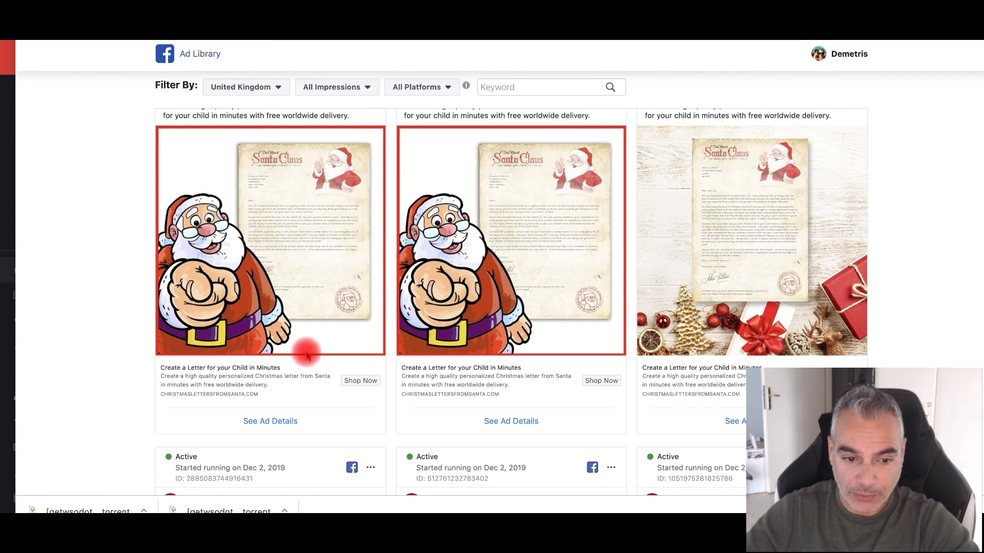
pyautogui.scroll(-2, 307, 348)
pyautogui.scroll(5, 284, 366)
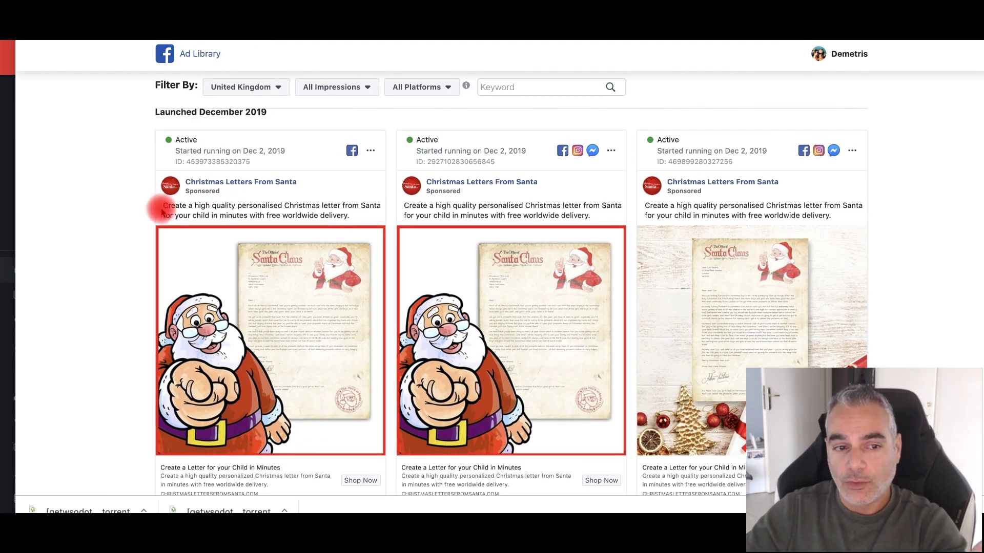
pyautogui.moveTo(344, 217); pyautogui.dragTo(159, 205)
pyautogui.click(218, 253)
pyautogui.scroll(-2, 218, 252)
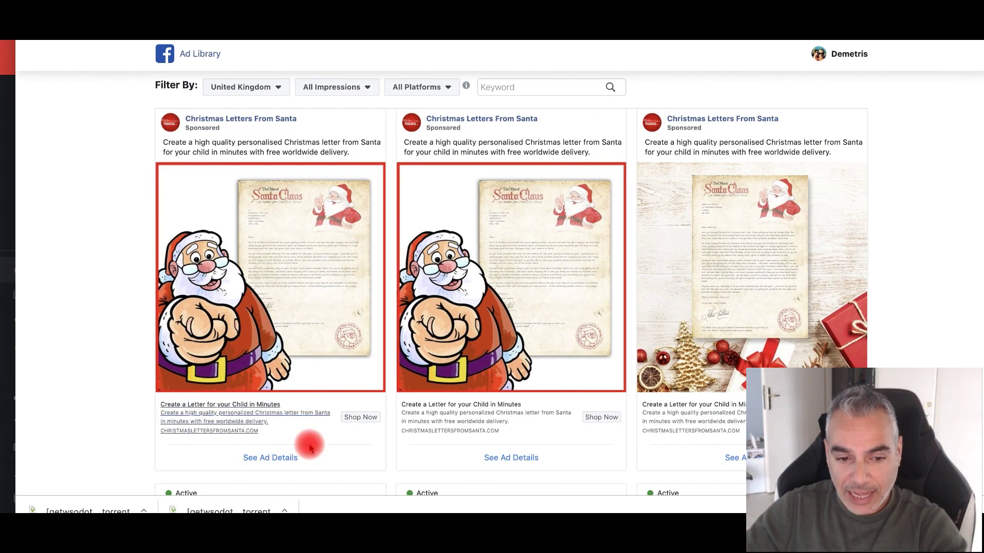
# - Open the first ad's details, select its full text, then return to the ad list
pyautogui.click(266, 458)
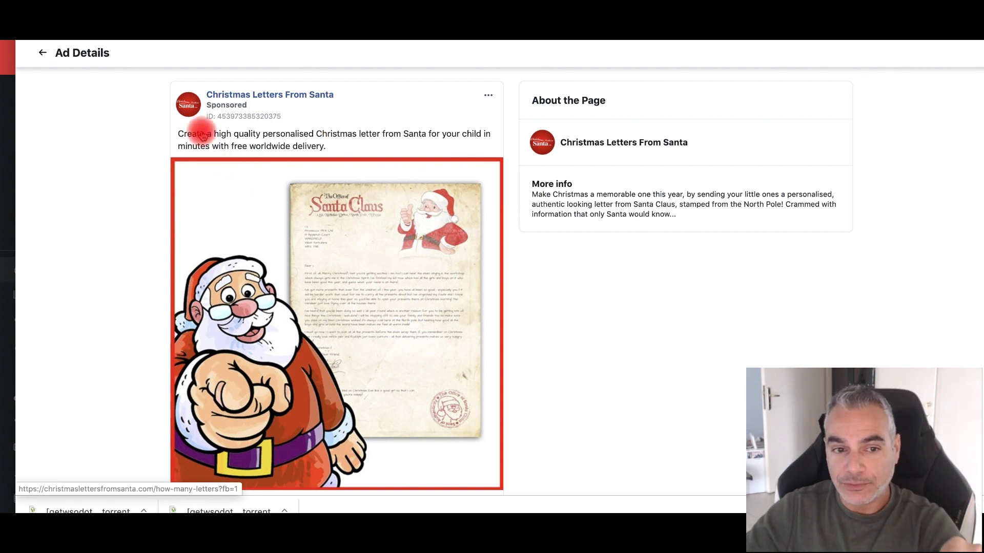
pyautogui.moveTo(177, 135); pyautogui.dragTo(382, 151)
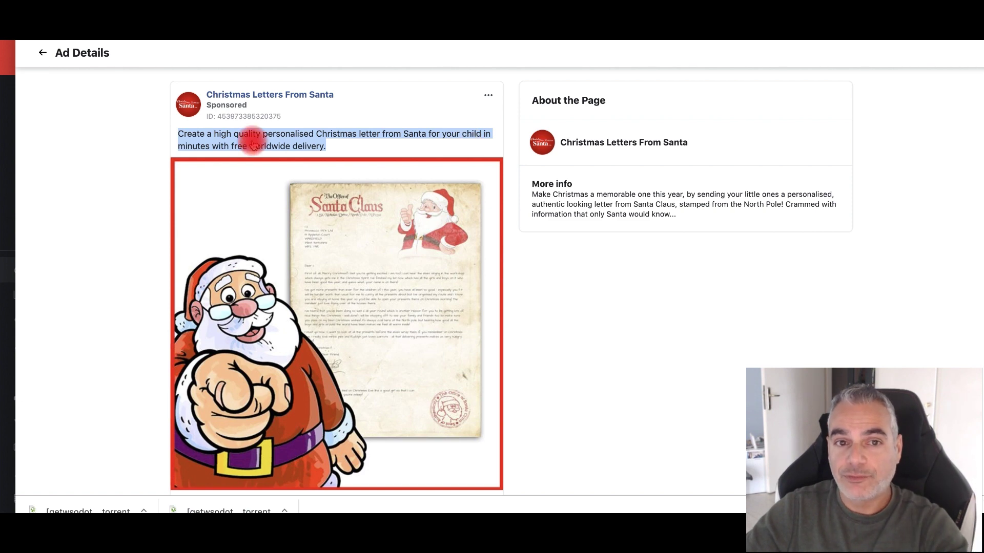
pyautogui.click(41, 52)
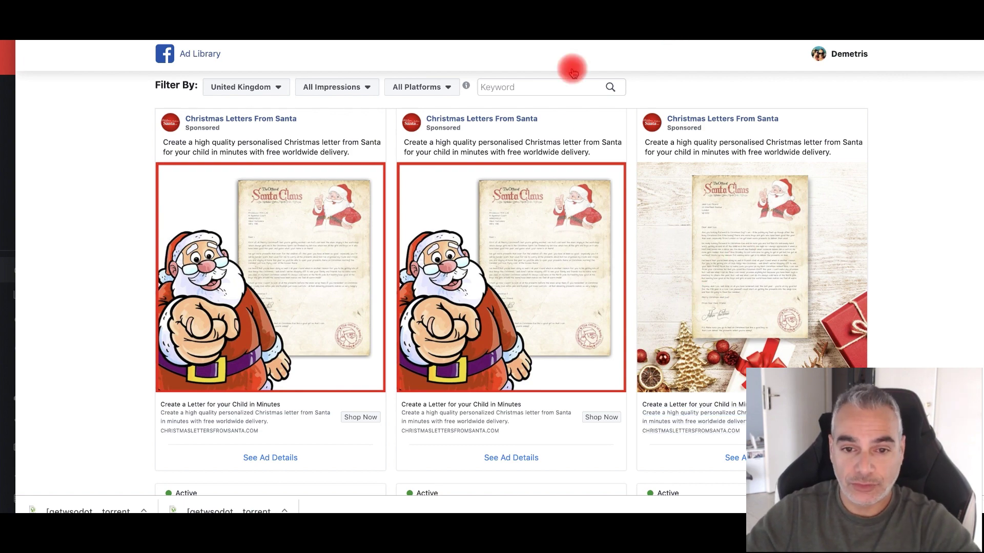
pyautogui.scroll(5, 436, 238)
pyautogui.scroll(-2, 438, 238)
# - Check the All Platforms and All Impressions filter options without changing them
pyautogui.click(436, 247)
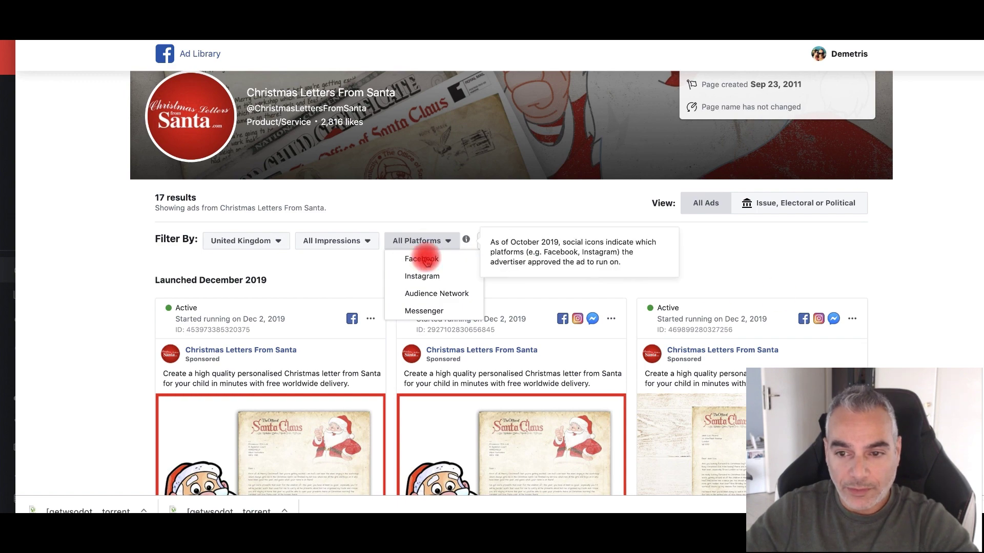
pyautogui.click(363, 247)
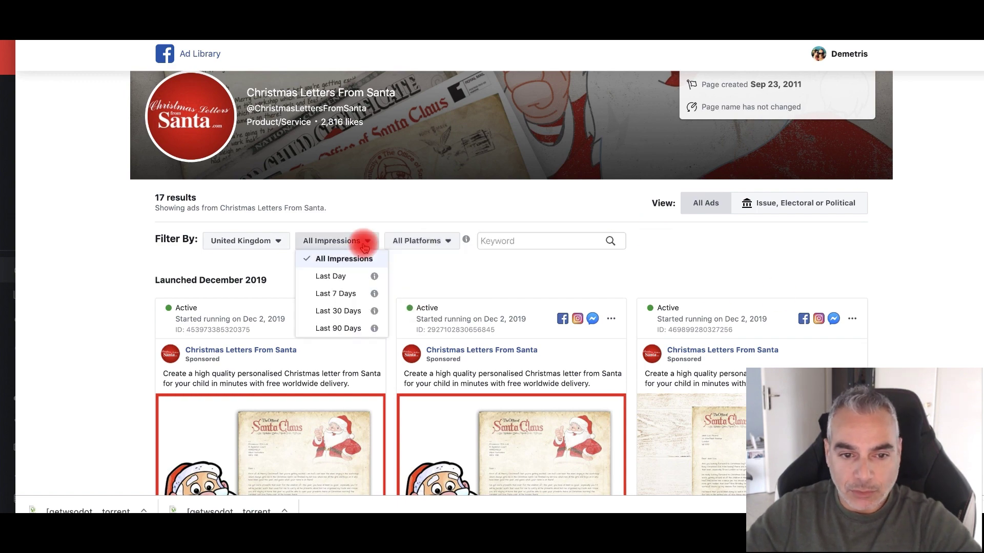
pyautogui.click(754, 254)
pyautogui.scroll(-8, 518, 315)
pyautogui.scroll(-20, 521, 321)
pyautogui.scroll(20, 521, 321)
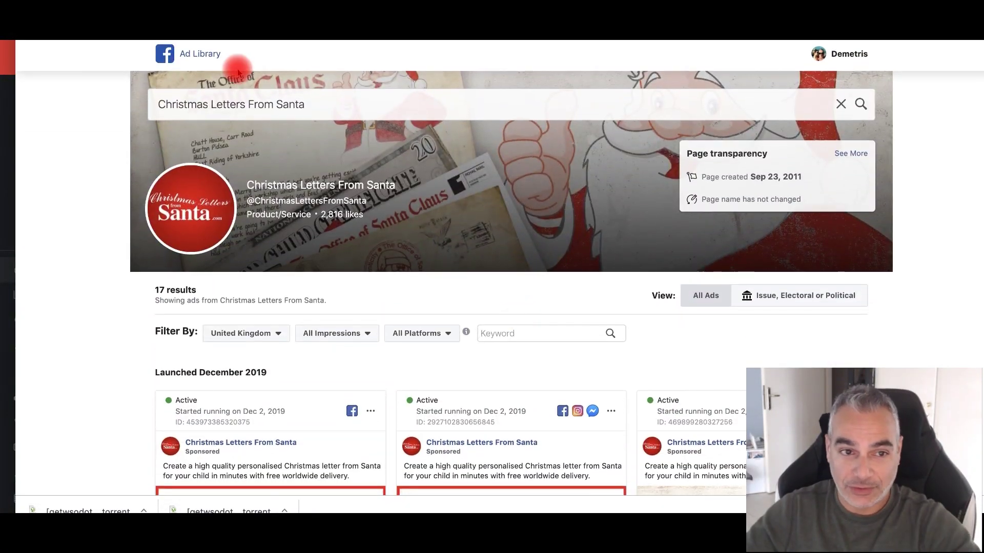
# - On the Christmas Letters from Santa - UK campaign, choose Social traffic and copy its tracking link
pyautogui.click(171, 36)
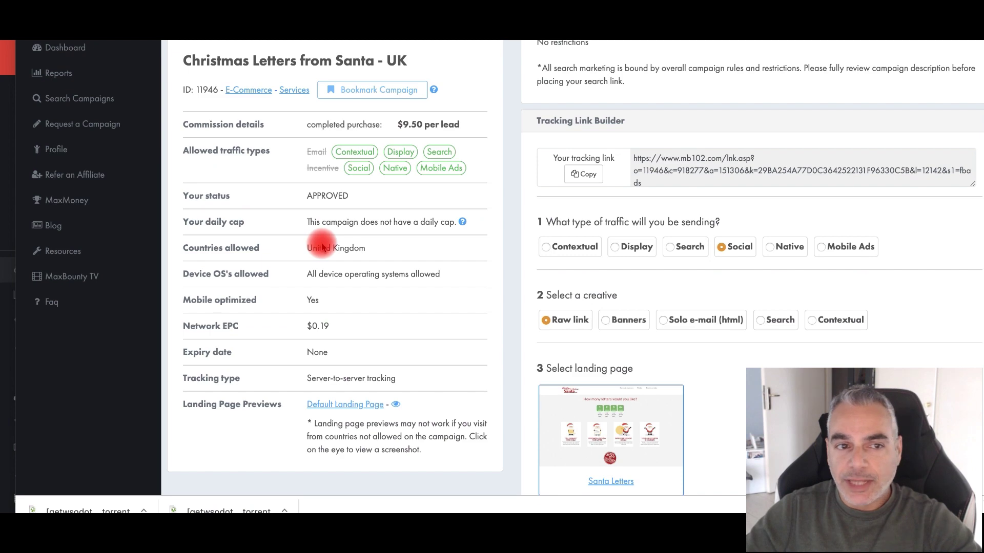
pyautogui.scroll(2, 322, 247)
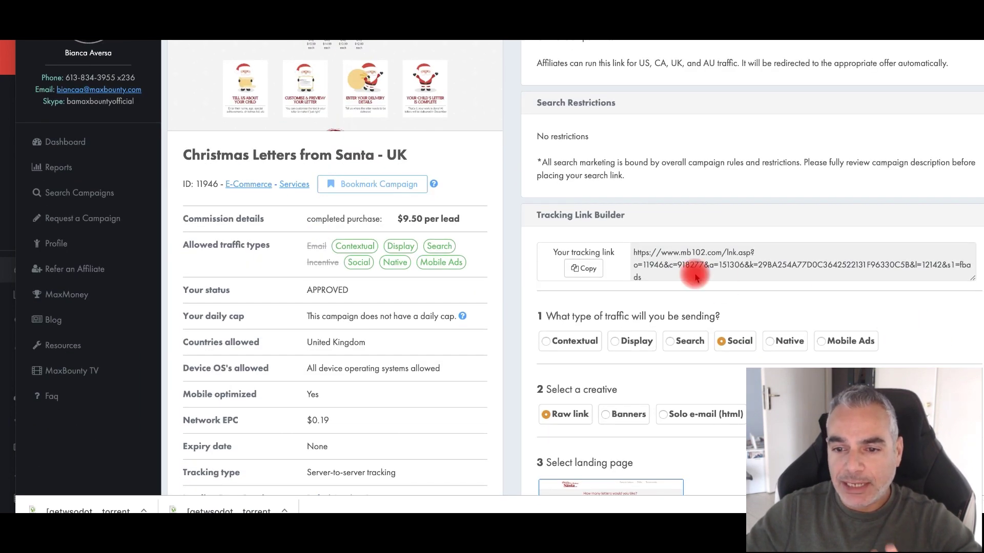
pyautogui.scroll(-1, 692, 275)
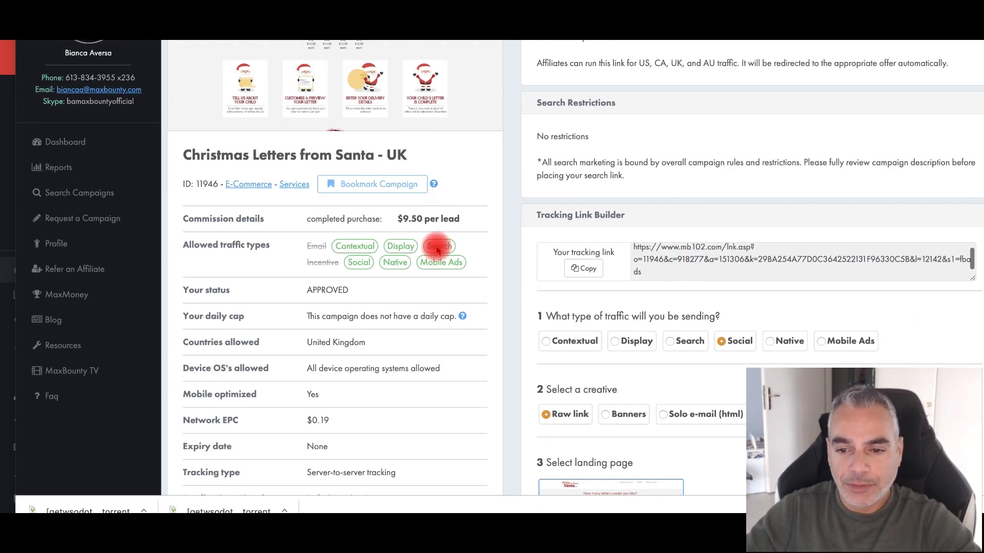
pyautogui.click(722, 342)
pyautogui.scroll(-1, 723, 344)
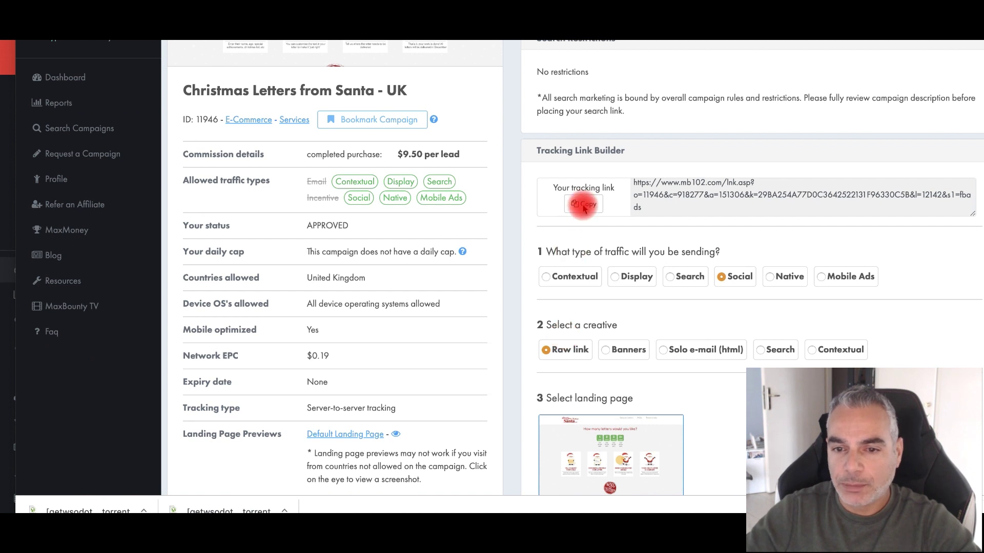
pyautogui.click(665, 209)
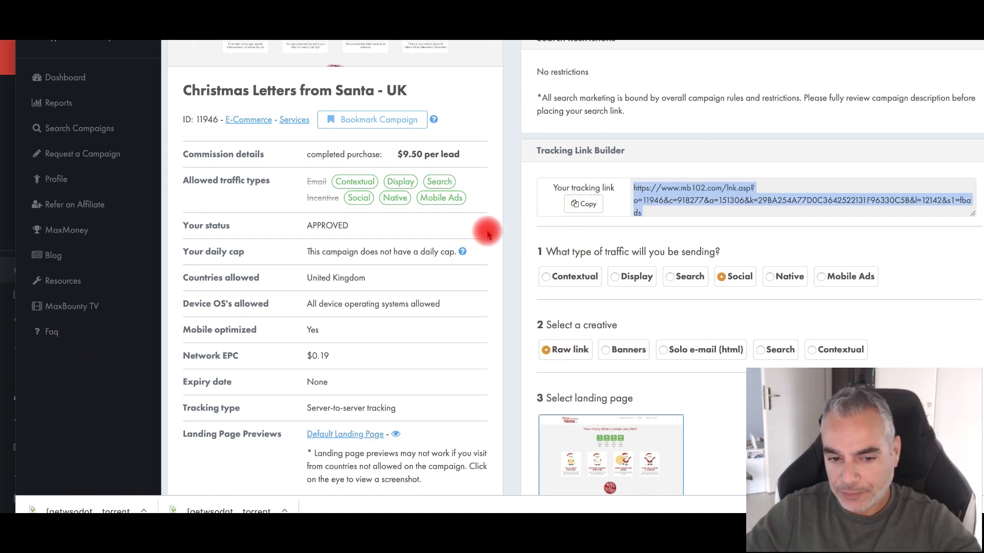
pyautogui.scroll(-1, 487, 235)
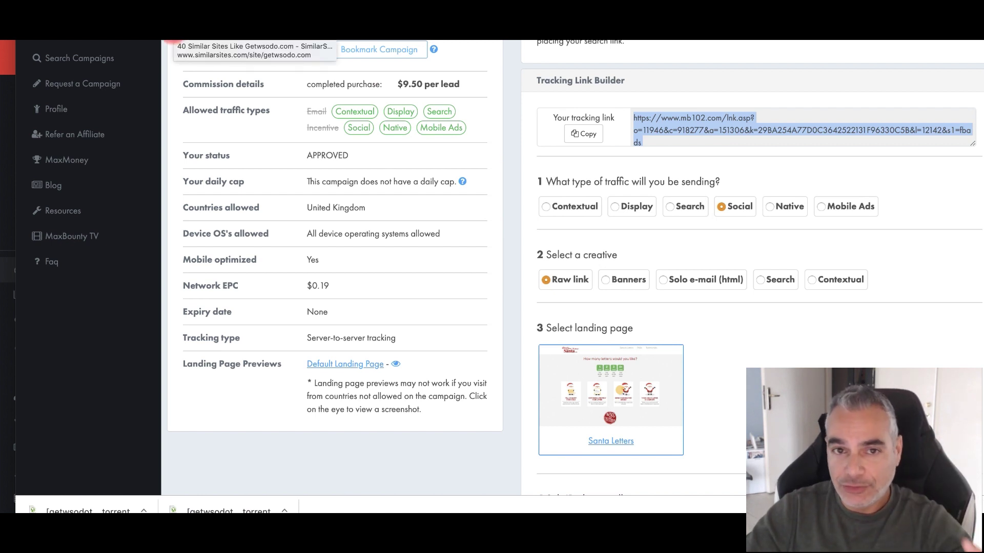
# - In LandingPageMonkey, show and reload the list of saved landing pages
pyautogui.click(164, 35)
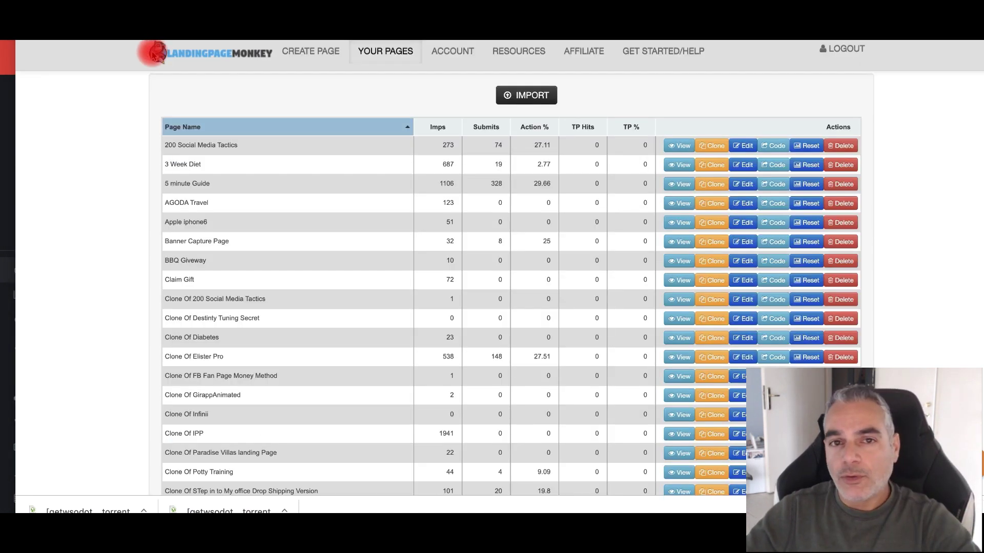
pyautogui.click(379, 55)
pyautogui.click(400, 56)
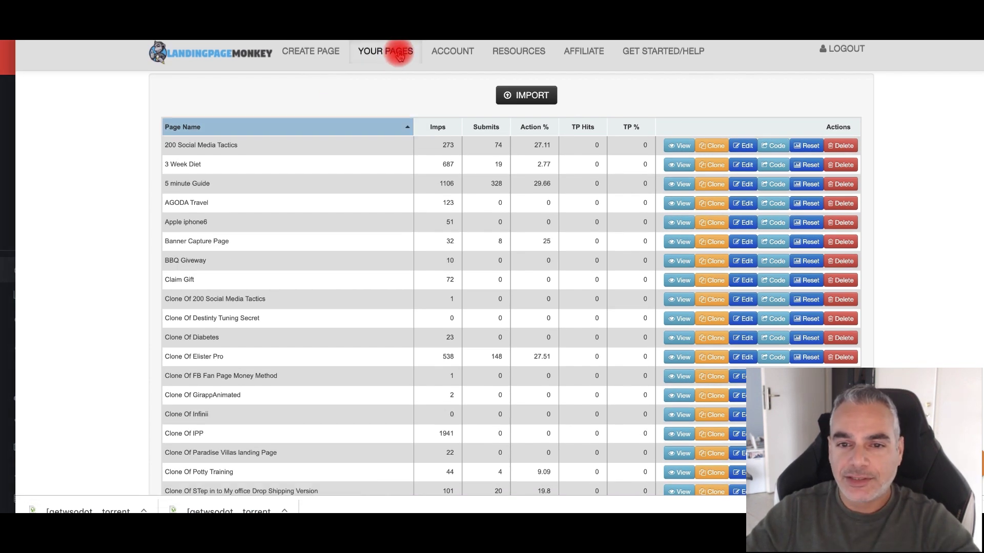
pyautogui.scroll(-20, 431, 185)
pyautogui.scroll(20, 428, 187)
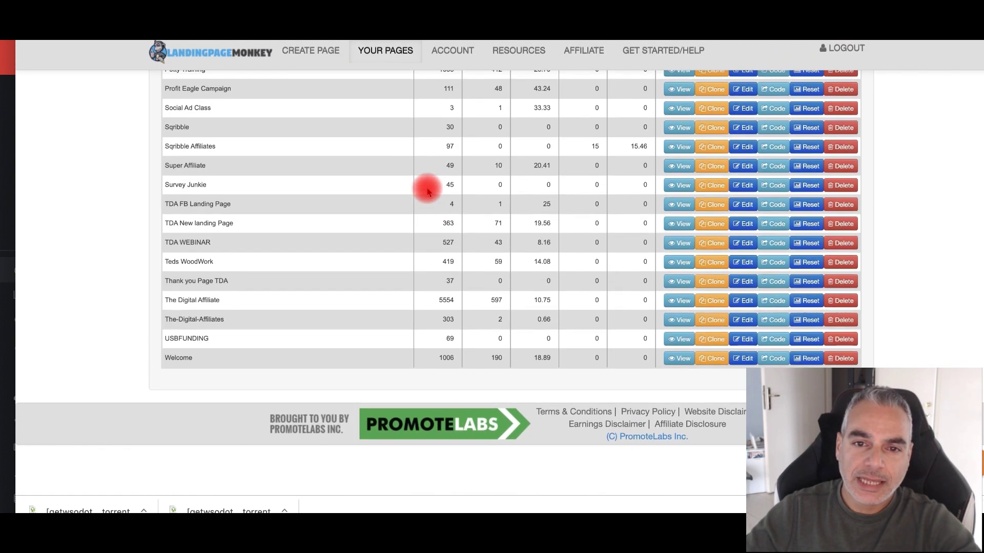
pyautogui.scroll(-2, 429, 191)
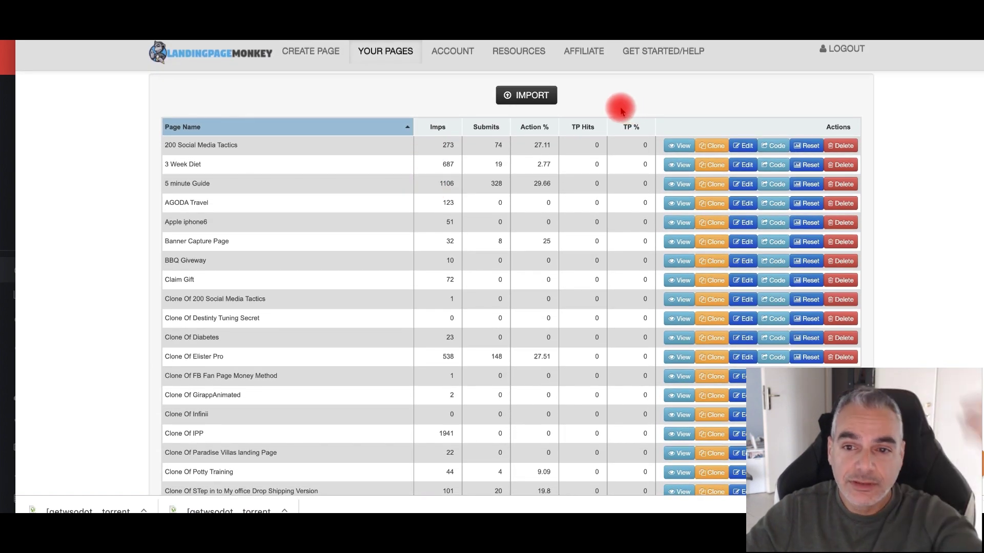
# - Create a new landing page named Santas Letters with Pulse box animation
pyautogui.click(329, 59)
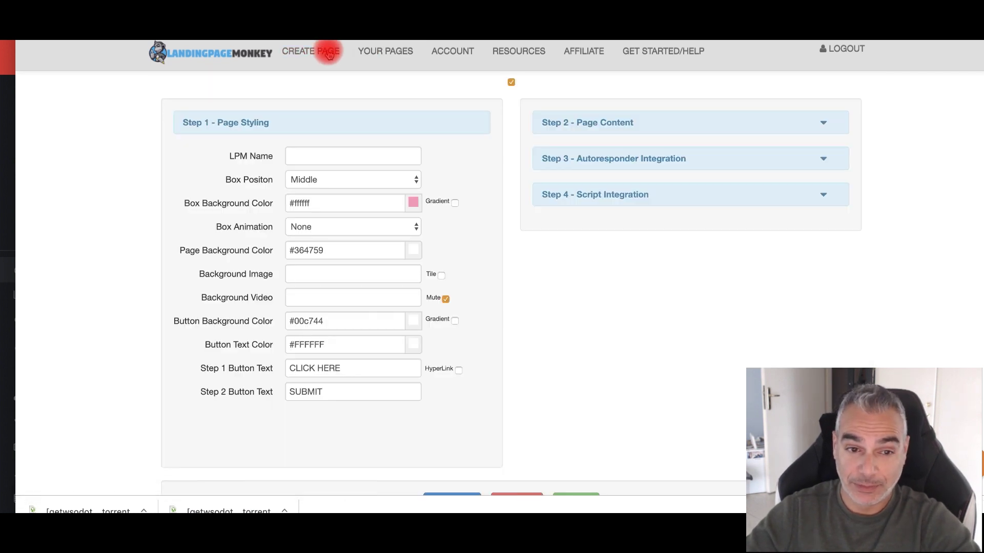
pyautogui.click(355, 163)
pyautogui.write('Snat')
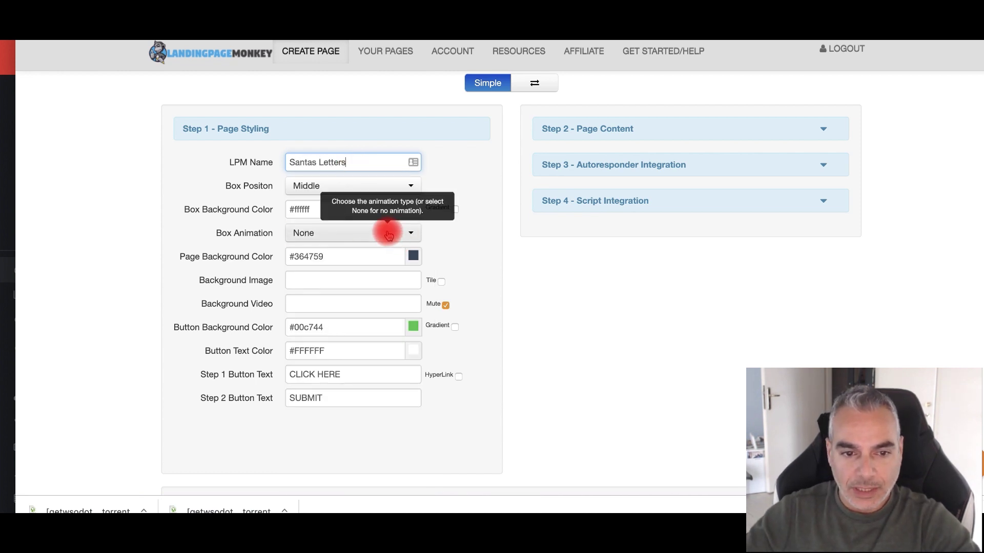
pyautogui.click(390, 231)
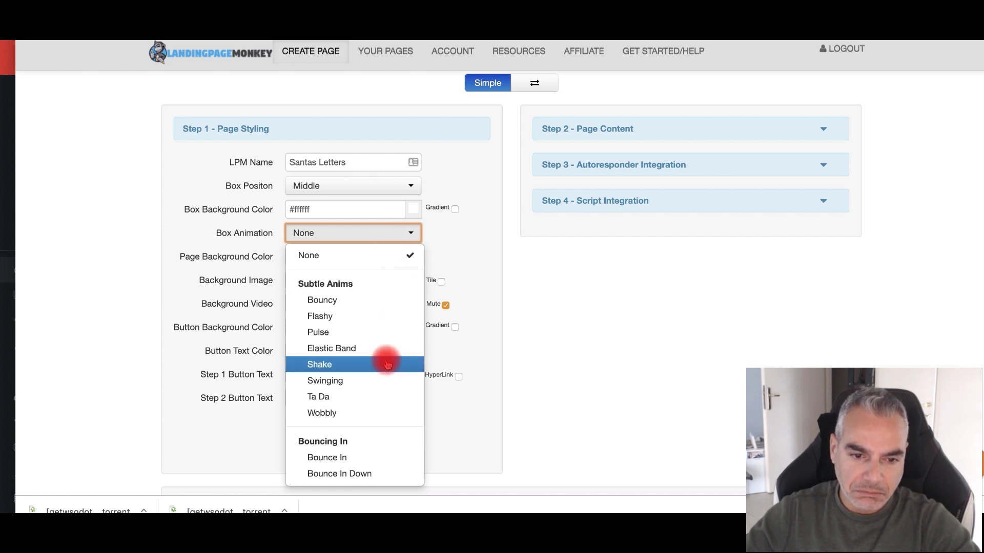
pyautogui.click(369, 332)
# - Edit the page background colour value and click into the background image field
pyautogui.click(413, 255)
pyautogui.click(339, 253)
pyautogui.click(318, 282)
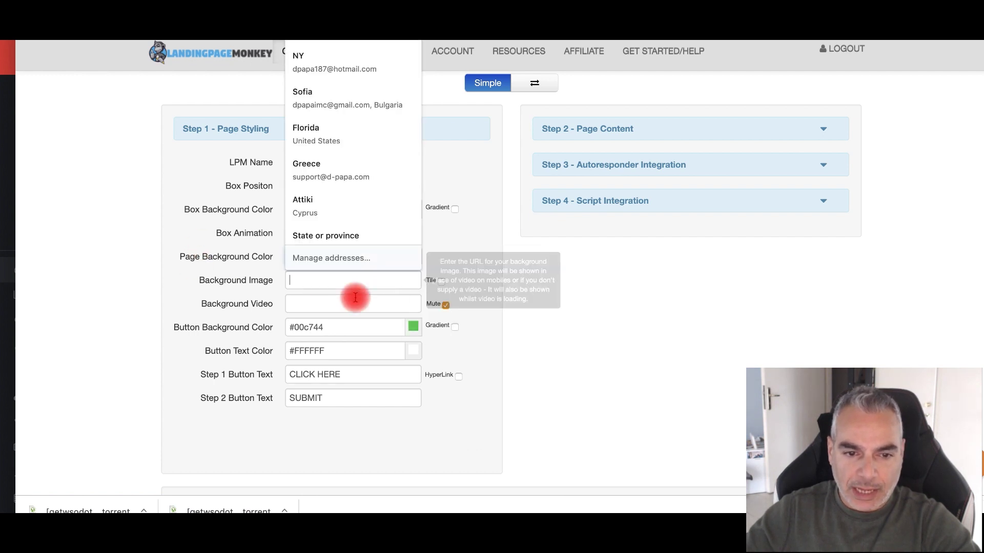
pyautogui.click(295, 280)
pyautogui.click(139, 279)
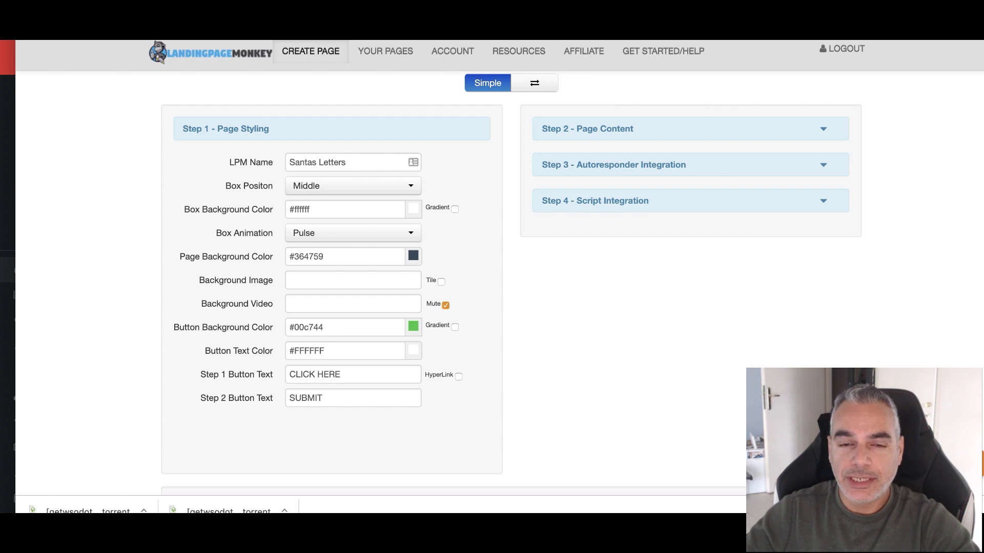
# - Cycle through the Christmas Letters From Santa site, Facebook, and Ad Library tabs
pyautogui.hotkey('ctrl', 'Tab')
pyautogui.scroll(10, 372, 115)
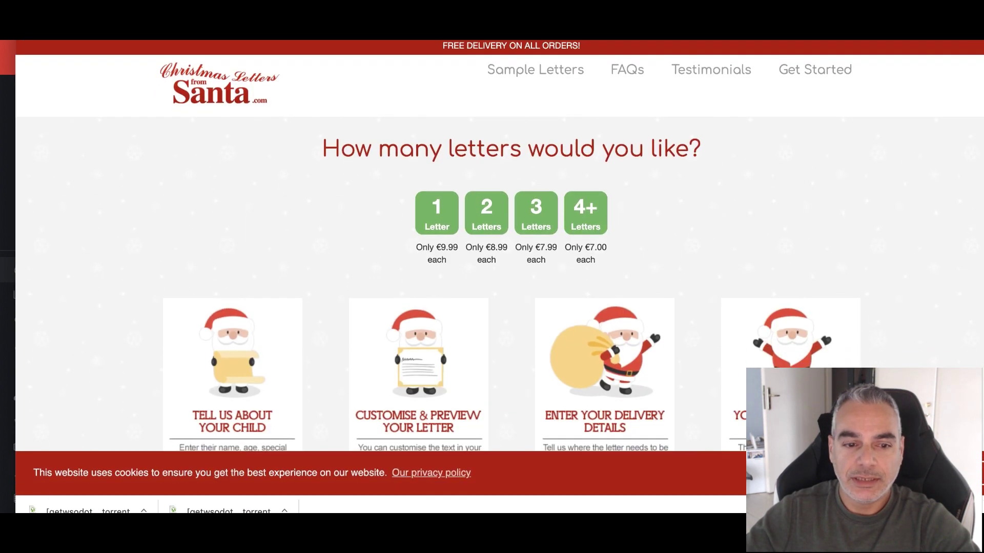
pyautogui.hotkey('ctrl', 'Tab')
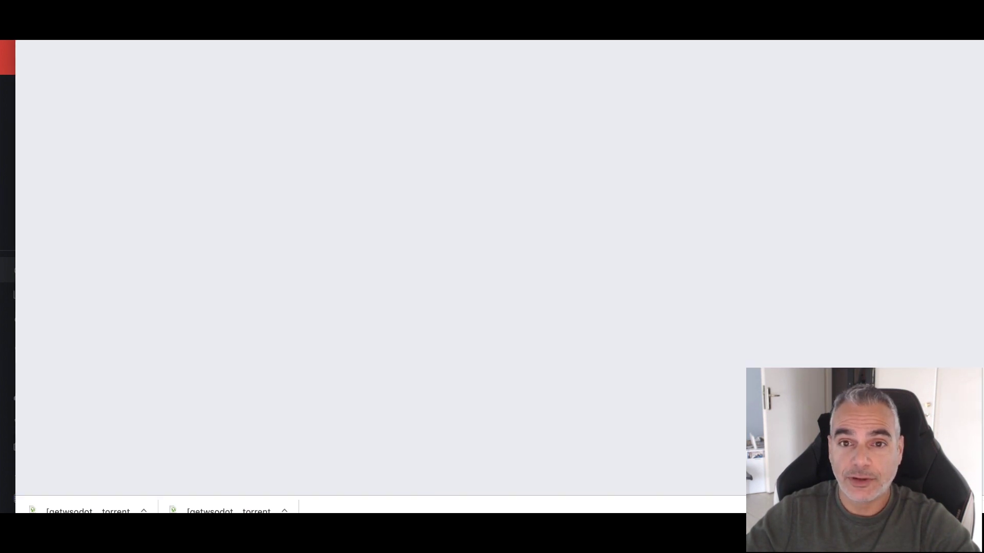
pyautogui.hotkey('ctrl', 'Tab')
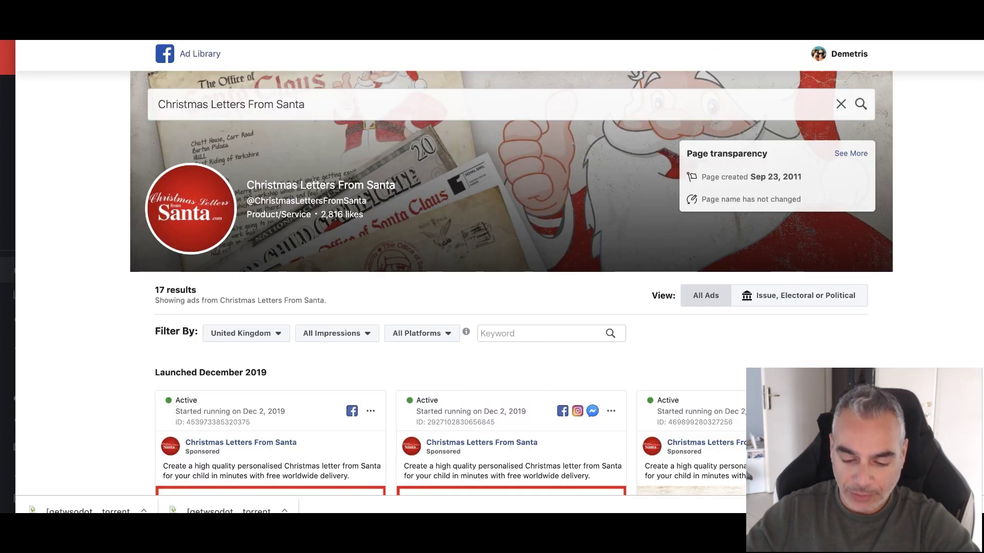
# - Set the Santa letters image URL as the page background and preview the result
pyautogui.hotkey('ctrl', 't')
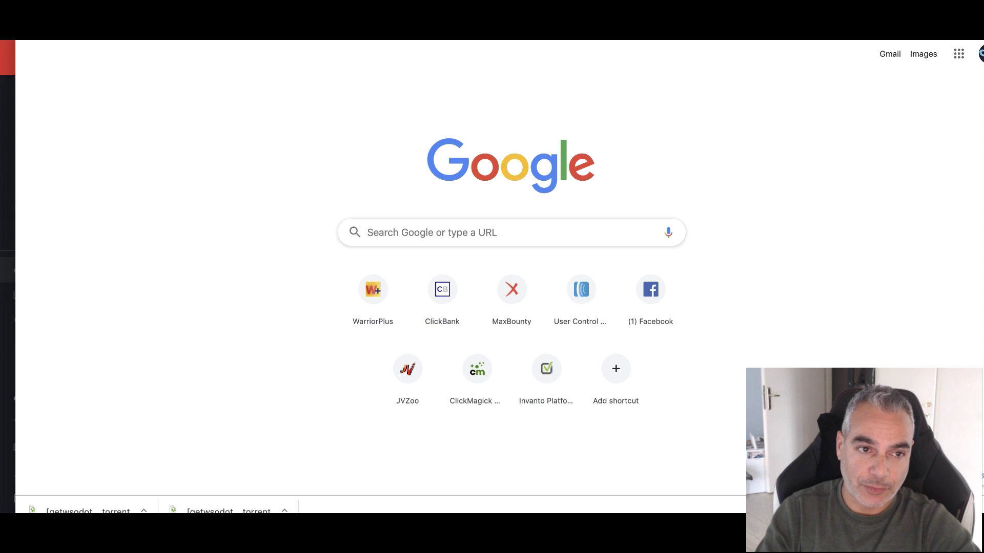
pyautogui.write('p')
pyautogui.press('Escape')
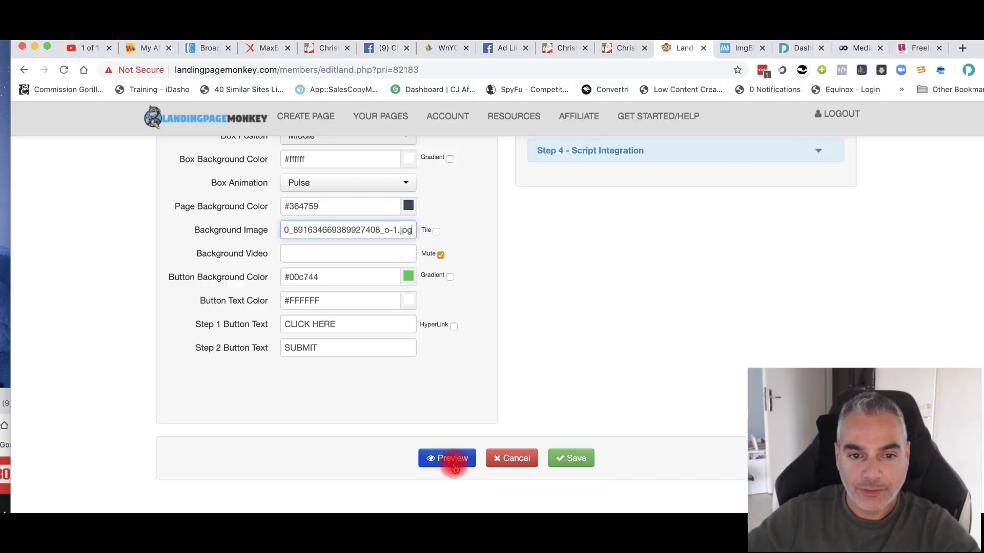
pyautogui.click(453, 459)
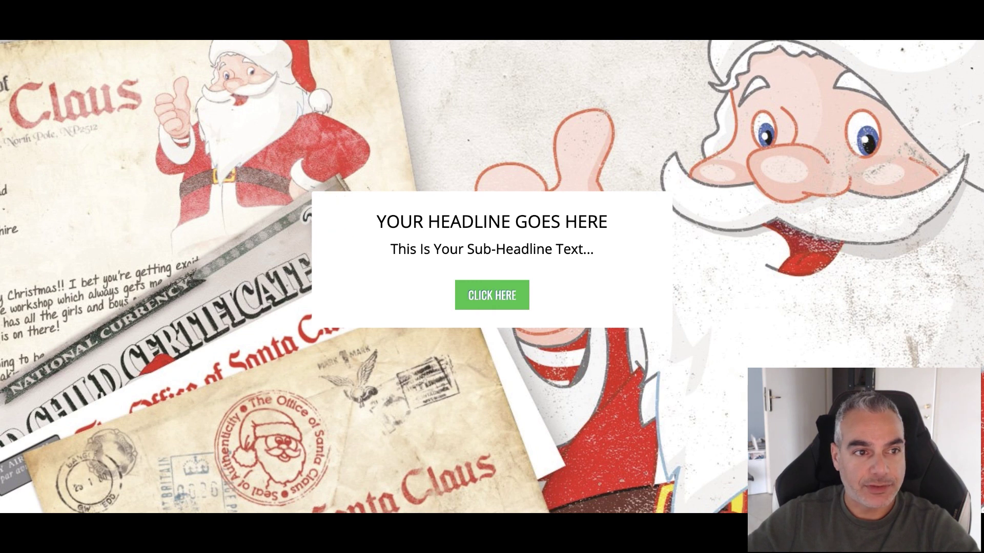
pyautogui.press('Escape')
pyautogui.scroll(3, 308, 275)
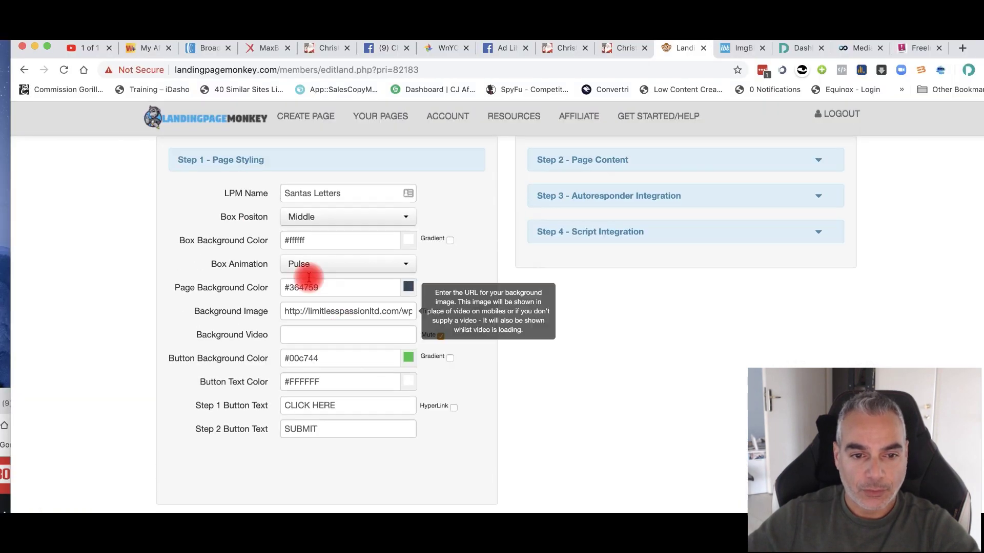
# - Select the Step 1 button's CLICK HERE label, then scroll MaxBounty to Landing Page Previews
pyautogui.scroll(-2, 334, 351)
pyautogui.tripleClick(341, 365)
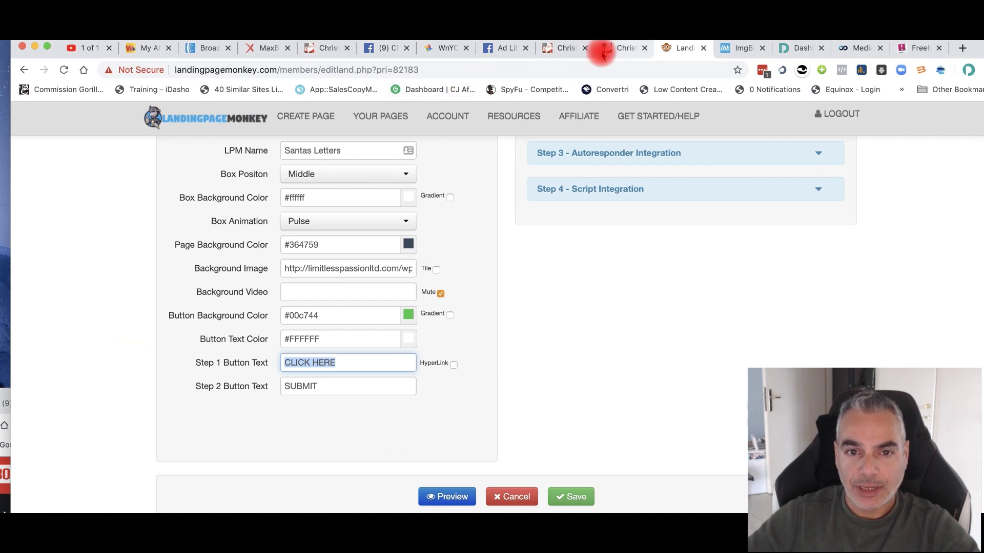
pyautogui.click(275, 49)
pyautogui.scroll(6, 345, 170)
pyautogui.scroll(-4, 351, 248)
pyautogui.scroll(-3, 232, 466)
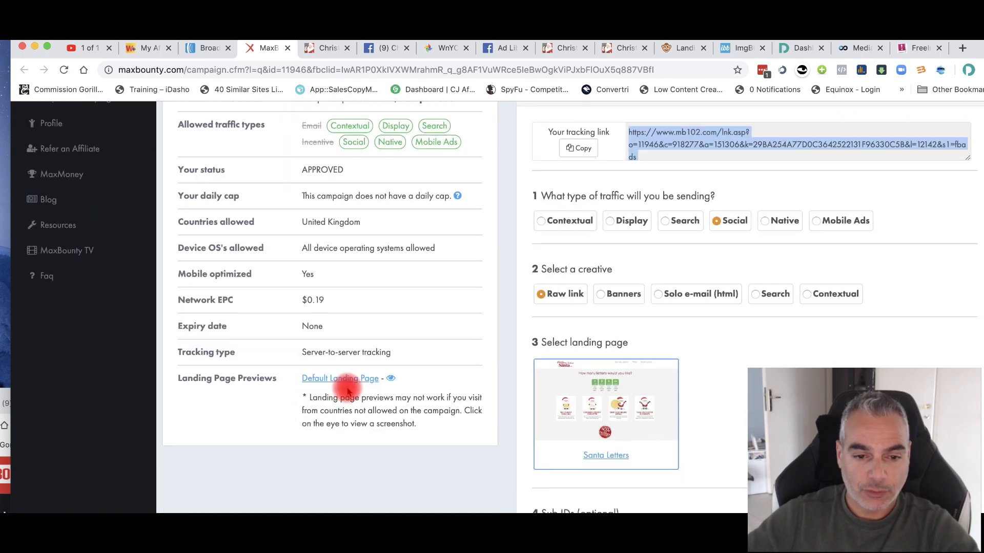
# - Open the default landing page's Santa home page and select its personalised-letters hero headline
pyautogui.click(351, 382)
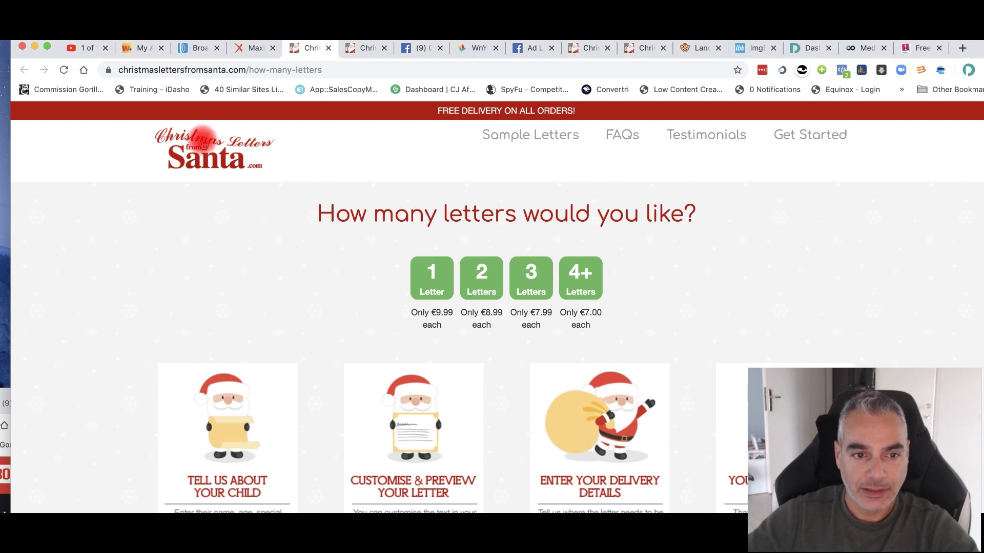
pyautogui.click(224, 166)
pyautogui.moveTo(147, 309); pyautogui.dragTo(784, 335)
pyautogui.press('super+c')
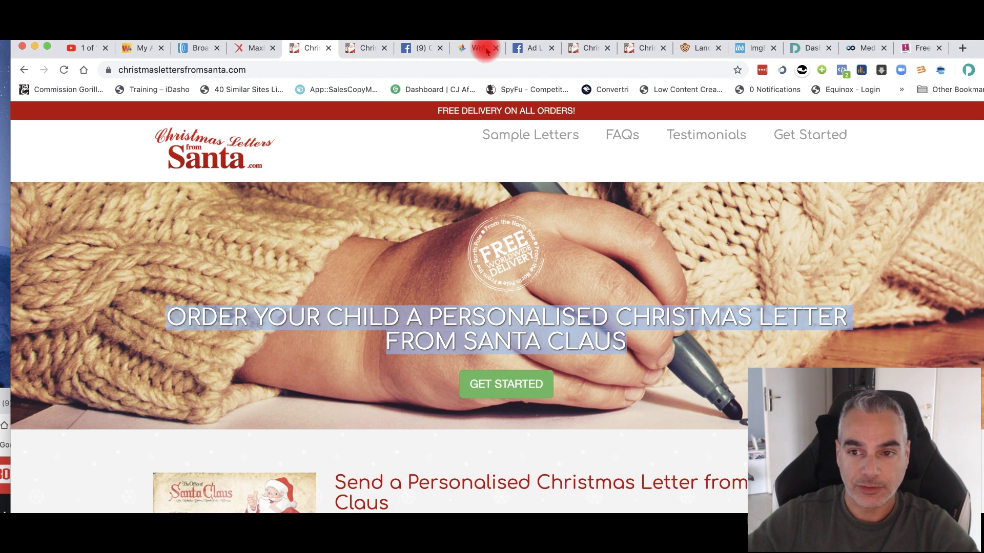
pyautogui.click(698, 48)
pyautogui.scroll(1, 336, 306)
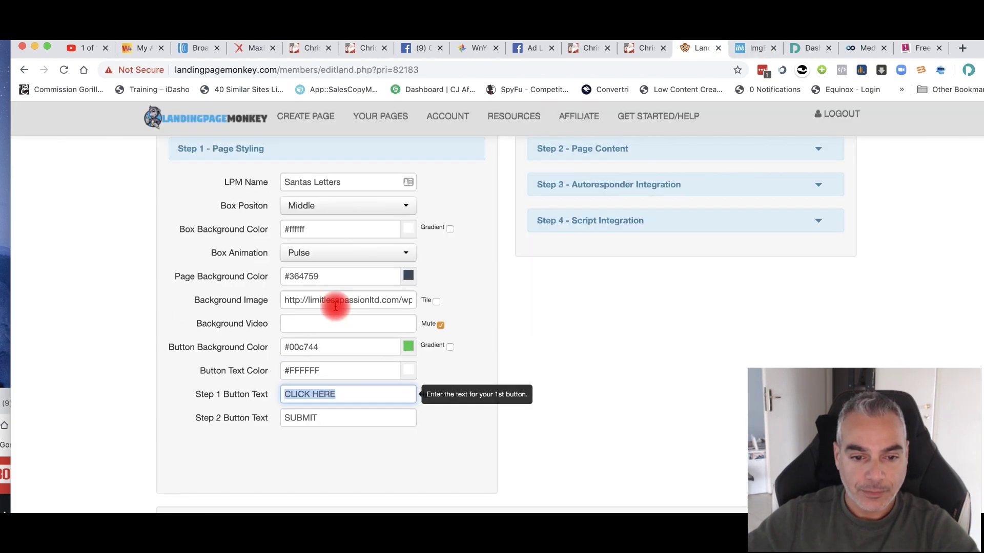
# - Switch the LandingPageMonkey editor from Simple to Advanced options
pyautogui.scroll(-2, 338, 306)
pyautogui.scroll(-1, 430, 391)
pyautogui.scroll(4, 476, 313)
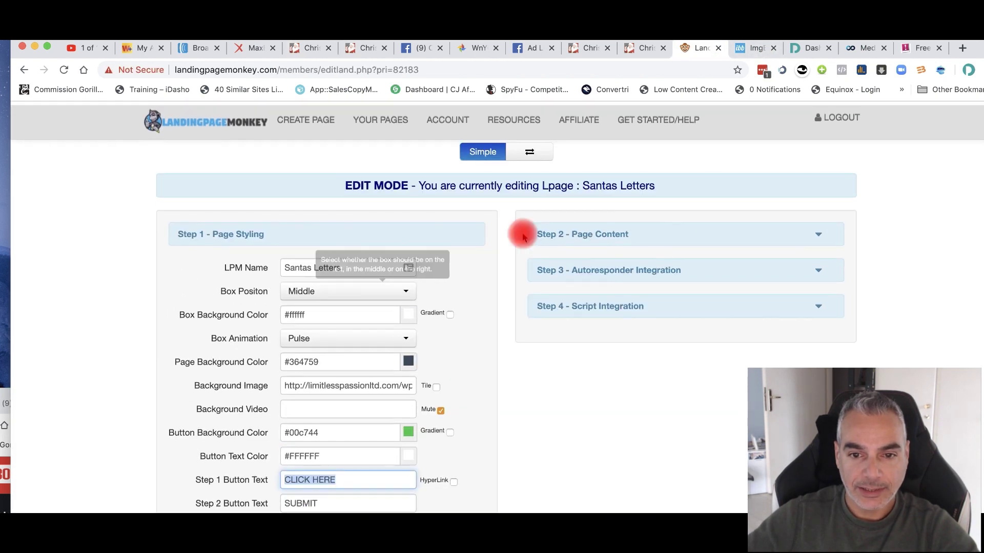
pyautogui.scroll(-1, 502, 210)
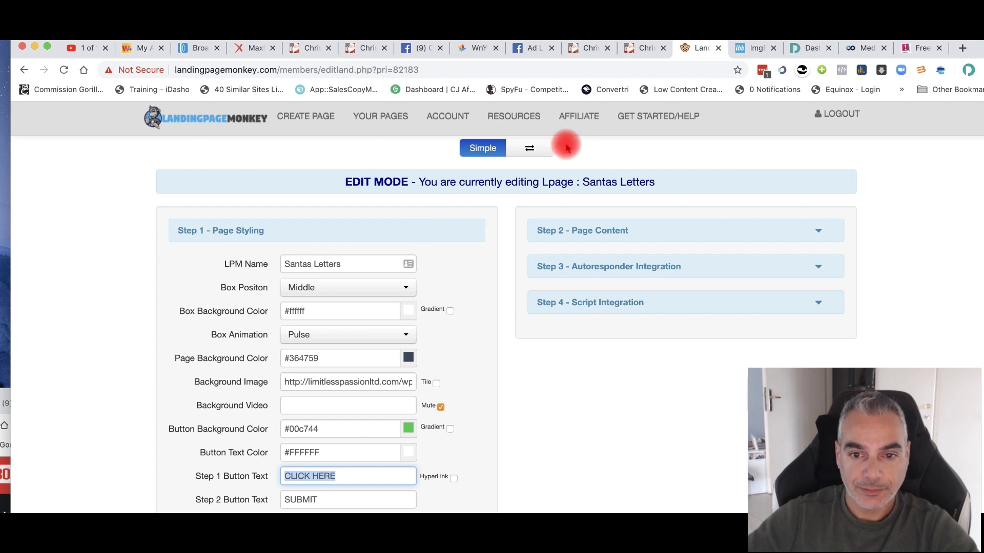
pyautogui.click(533, 151)
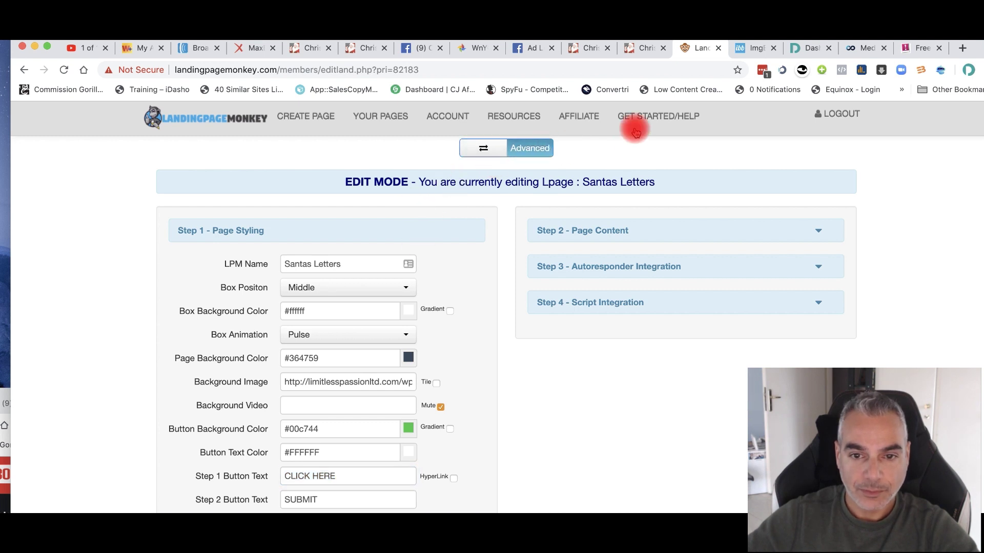
pyautogui.scroll(-5, 369, 256)
pyautogui.scroll(-5, 370, 260)
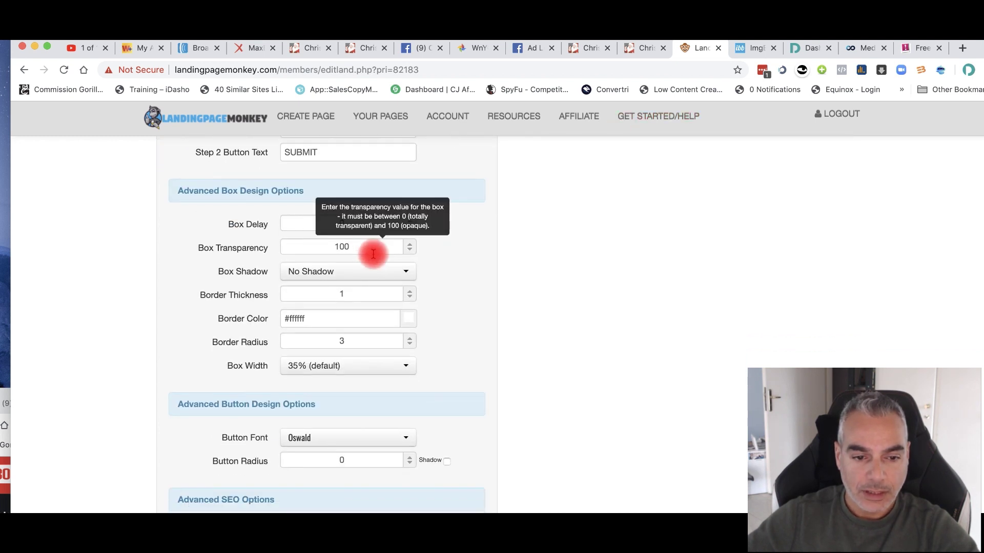
pyautogui.scroll(3, 369, 362)
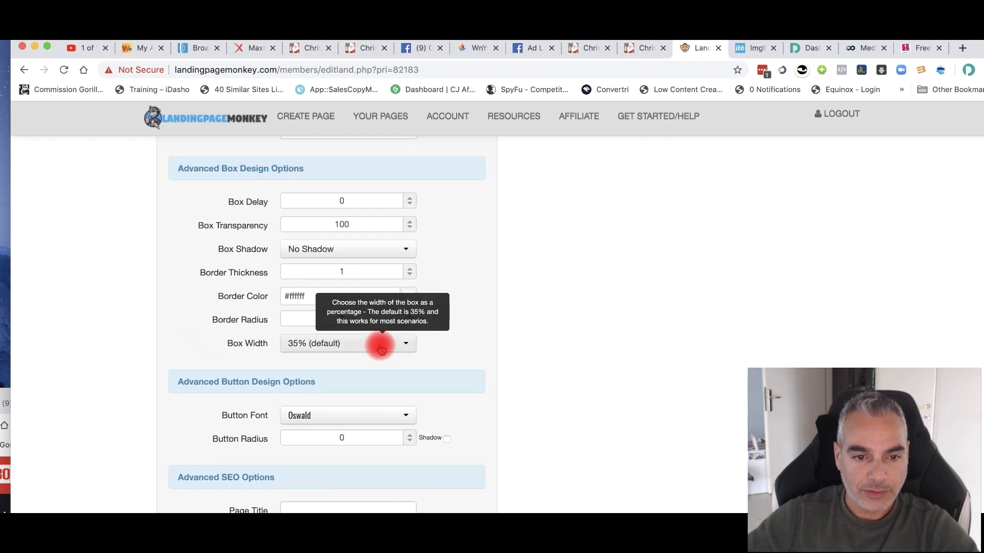
pyautogui.scroll(4, 377, 344)
pyautogui.scroll(1, 348, 297)
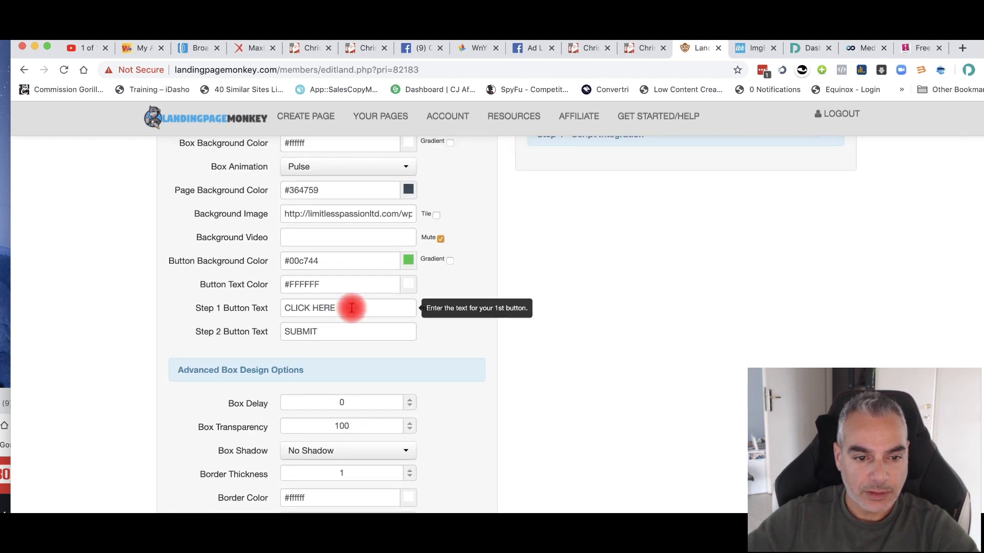
pyautogui.scroll(1, 344, 300)
pyautogui.scroll(3, 313, 263)
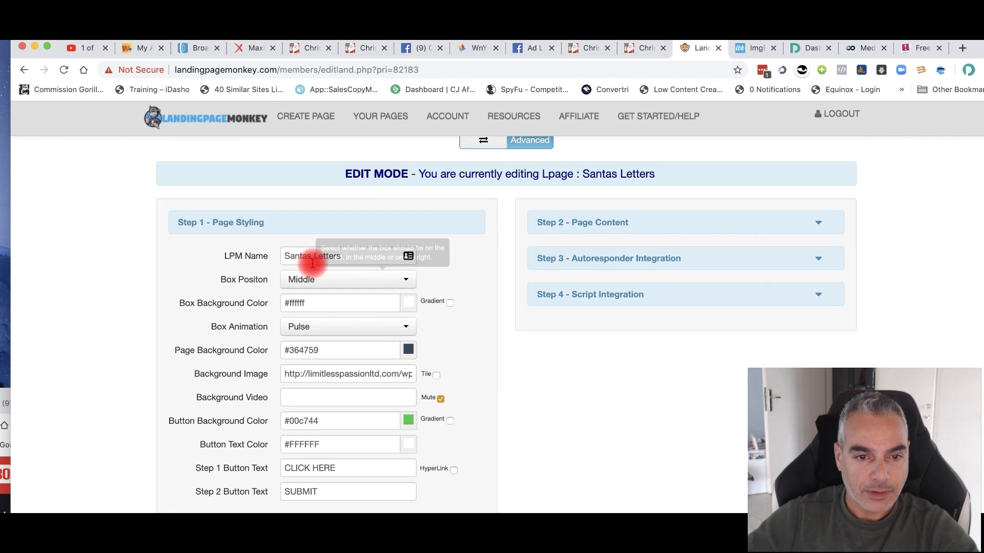
# - Replace the placeholder headline in Step 2 - Page Content with the Santa letter headline, then preview
pyautogui.click(617, 232)
pyautogui.scroll(-5, 638, 315)
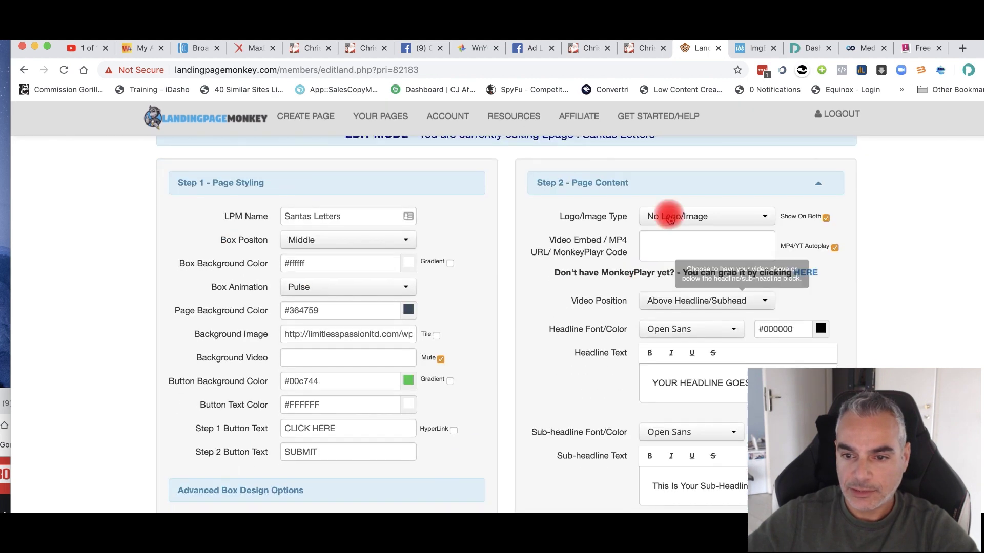
pyautogui.moveTo(662, 297); pyautogui.dragTo(861, 296)
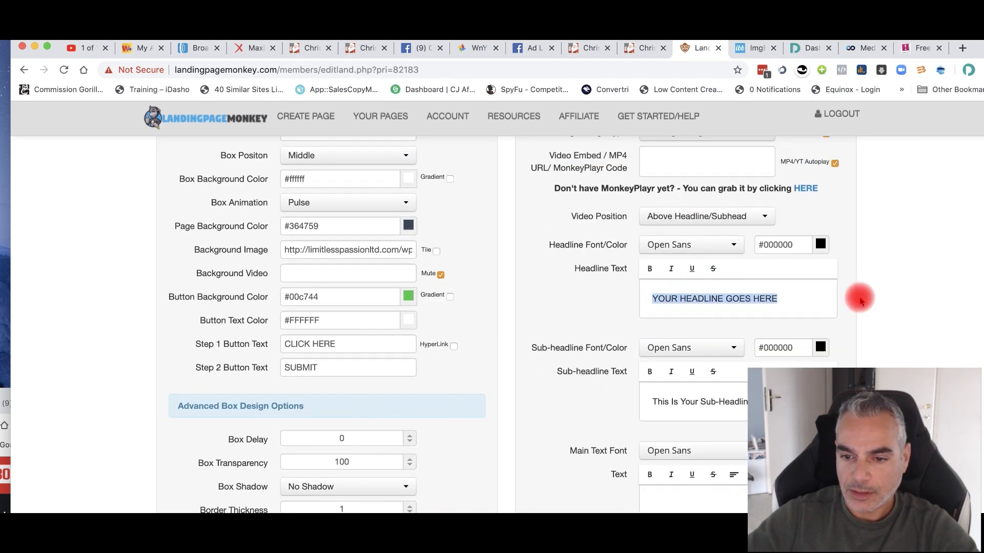
pyautogui.press('super+v')
pyautogui.scroll(-15, 439, 428)
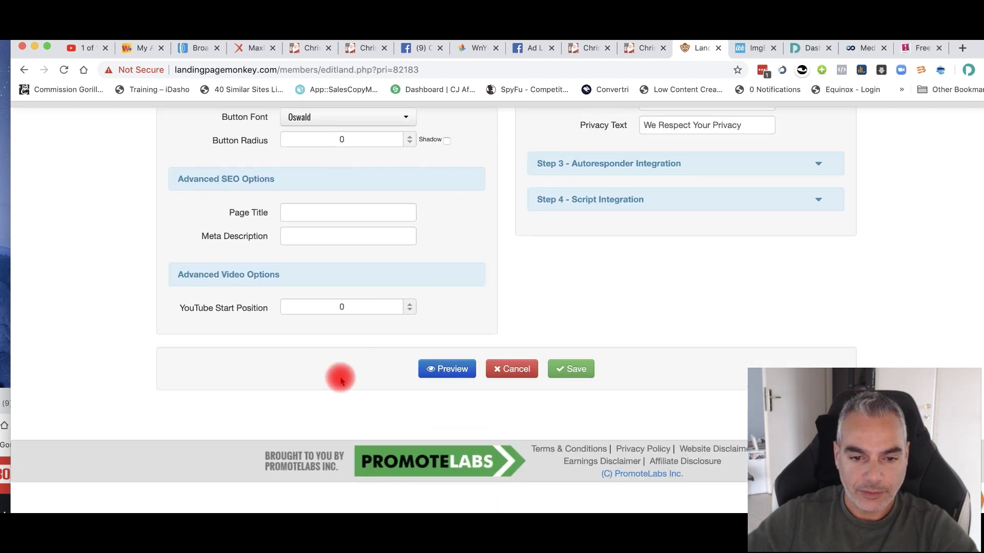
pyautogui.click(456, 397)
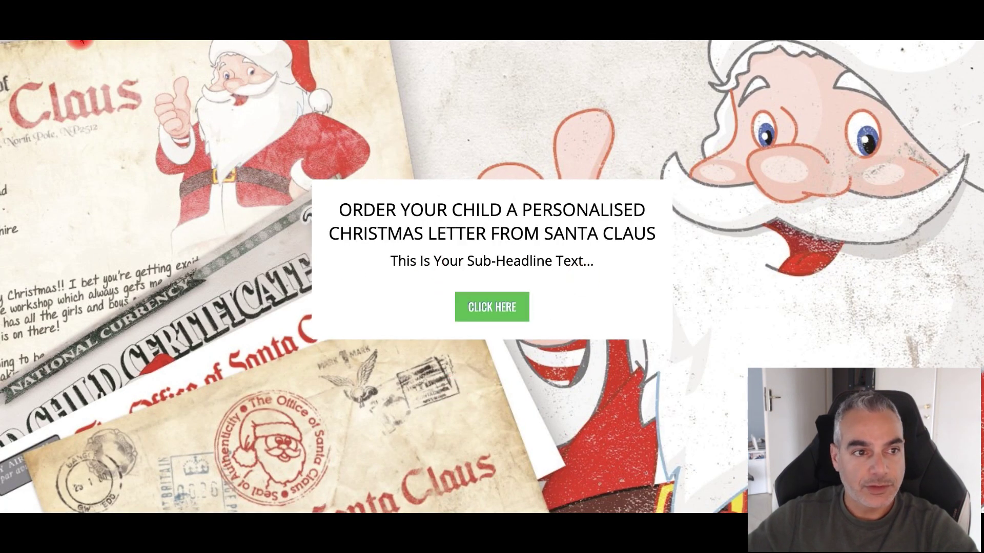
# - Close the full-screen preview and scroll back to the top of the editor form
pyautogui.press('super+w')
pyautogui.scroll(10, 676, 215)
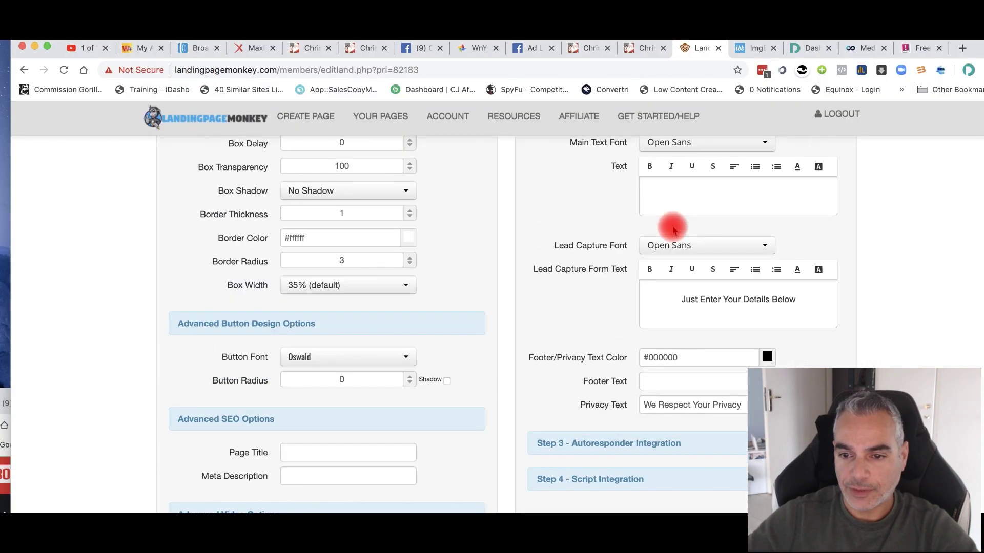
pyautogui.scroll(5, 684, 244)
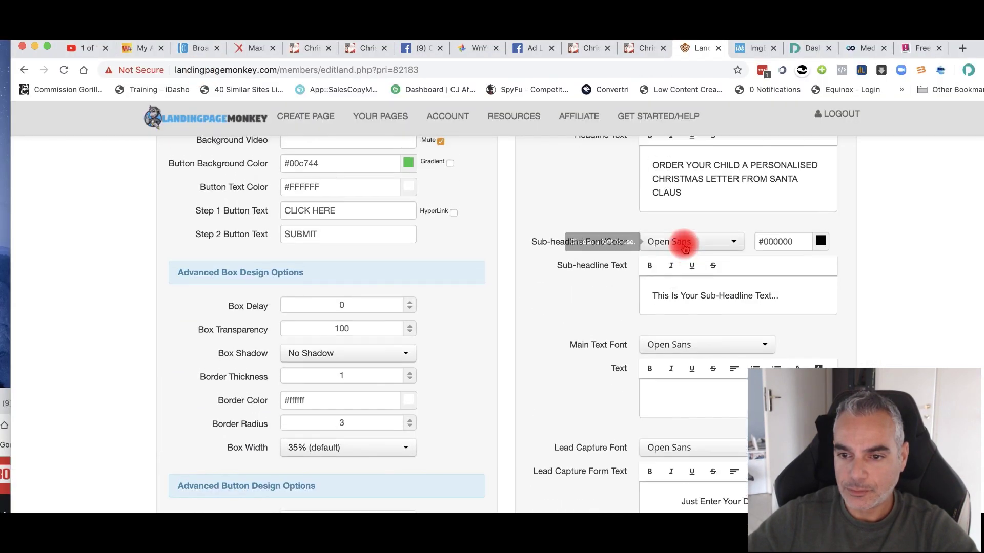
pyautogui.scroll(3, 439, 292)
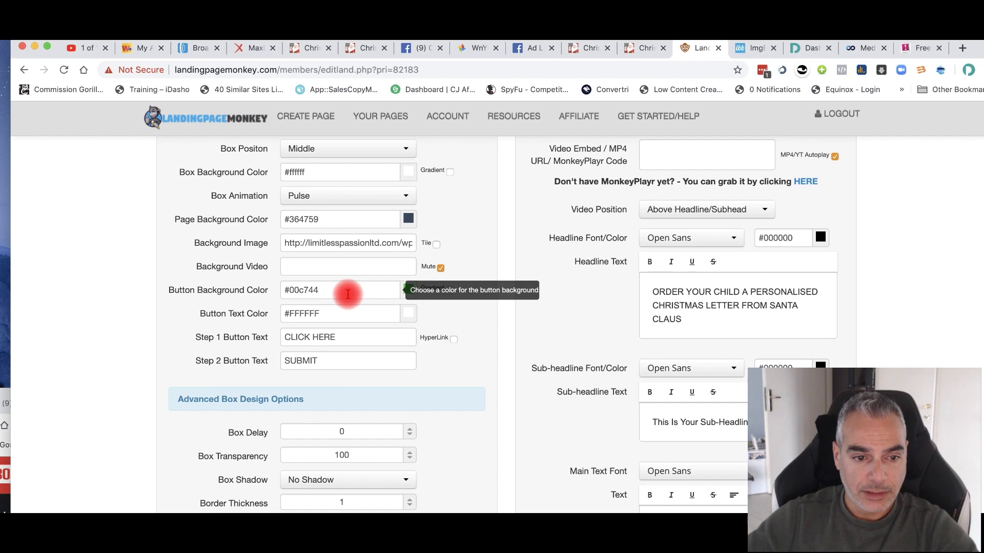
pyautogui.scroll(1, 256, 260)
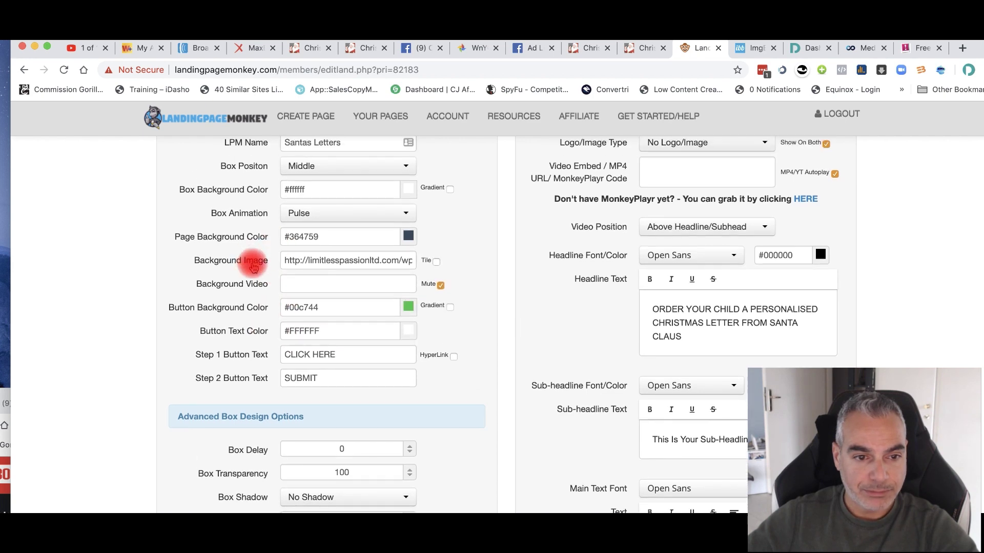
pyautogui.scroll(2, 254, 266)
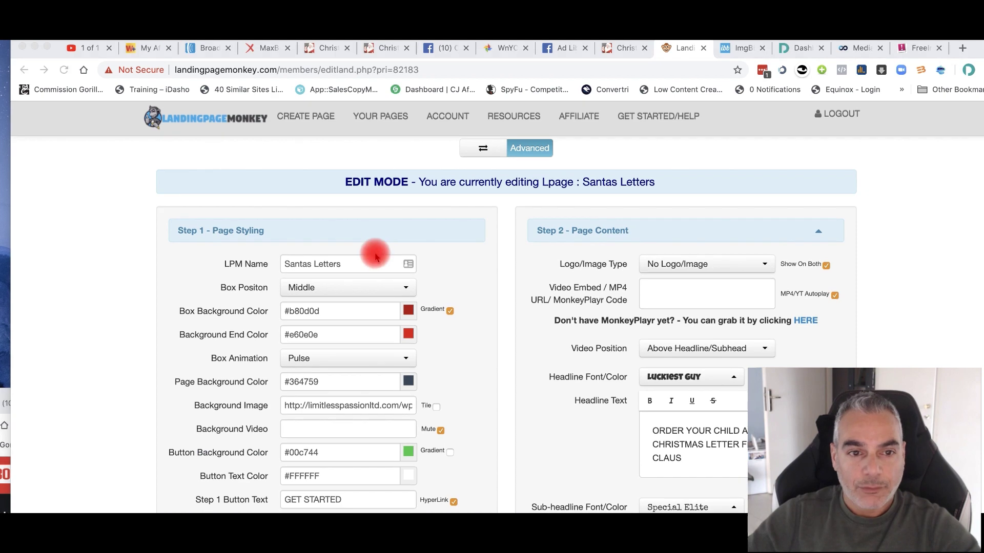
# - Edit the button text to GET STARTED and start entering its hyperlink URL
pyautogui.scroll(-3, 373, 257)
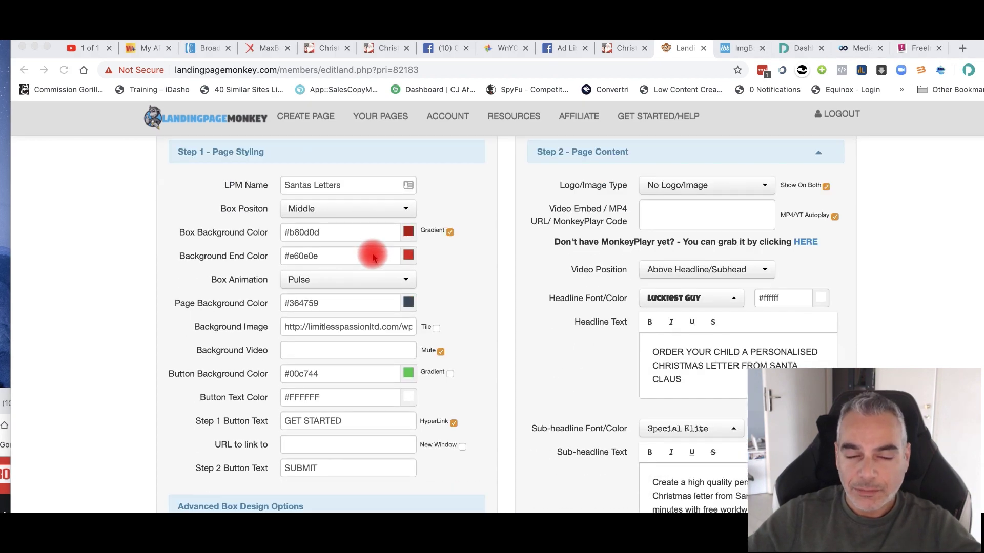
pyautogui.scroll(-3, 369, 259)
pyautogui.moveTo(287, 253)
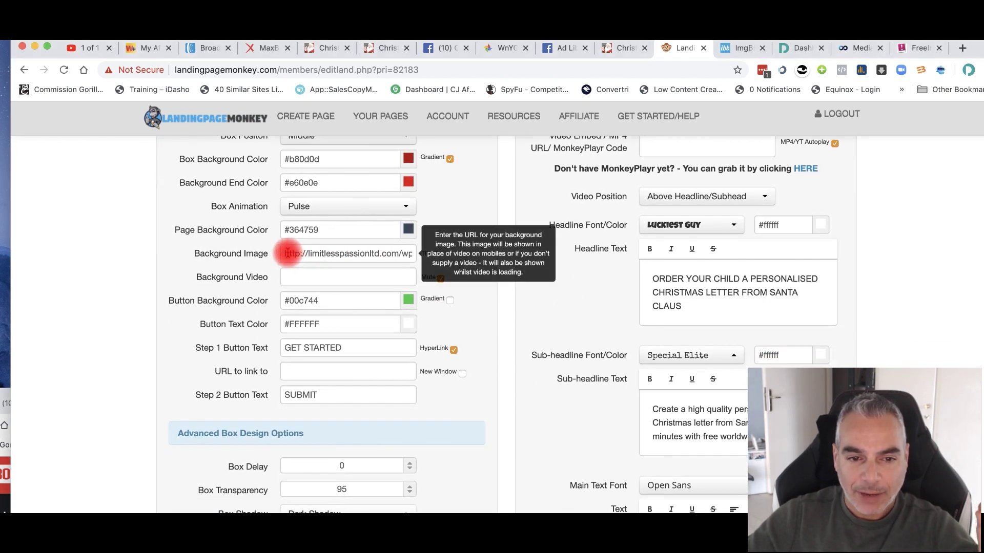
pyautogui.moveTo(287, 253); pyautogui.dragTo(347, 253)
pyautogui.scroll(-4, 341, 345)
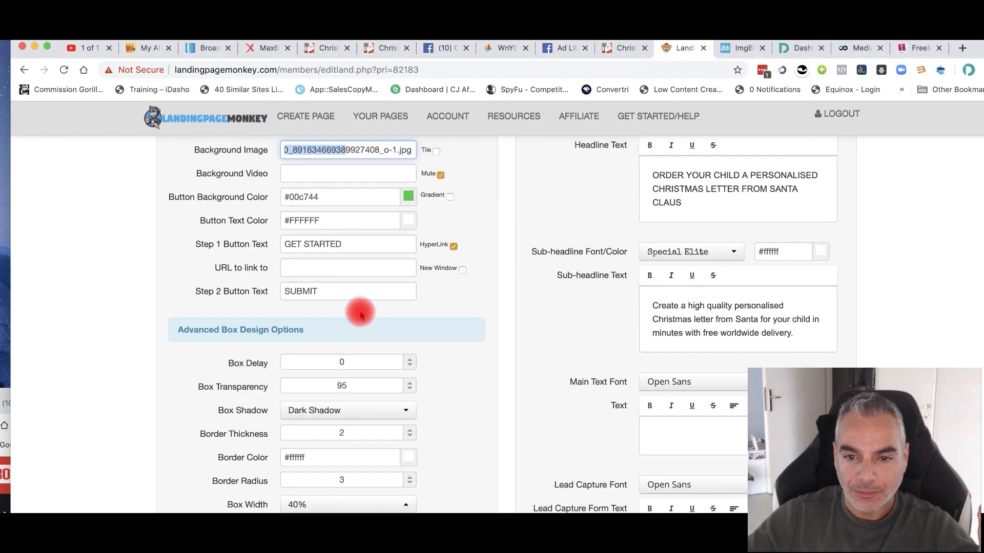
pyautogui.click(344, 267)
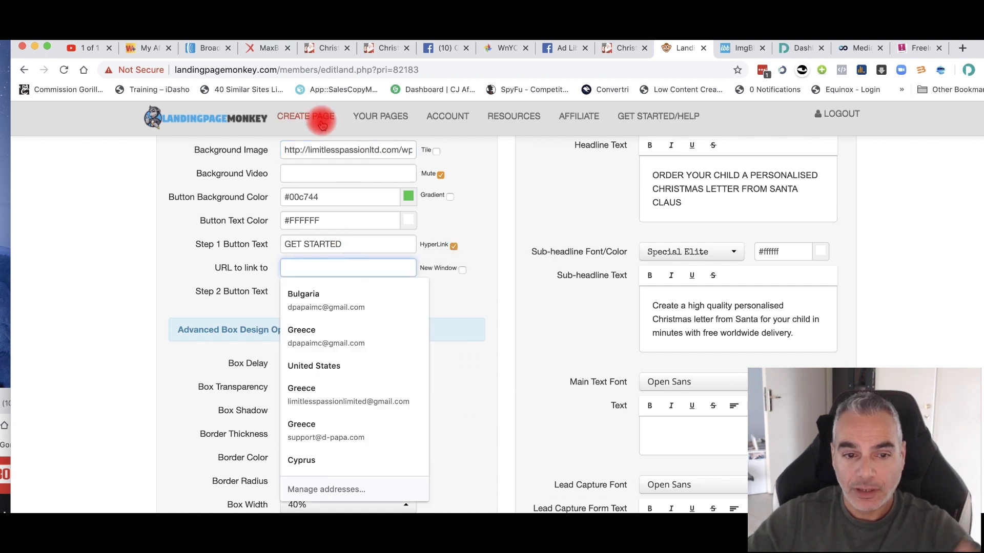
# - Paste the copied MaxBounty tracking link into the GET STARTED button's URL to link to field
pyautogui.click(266, 48)
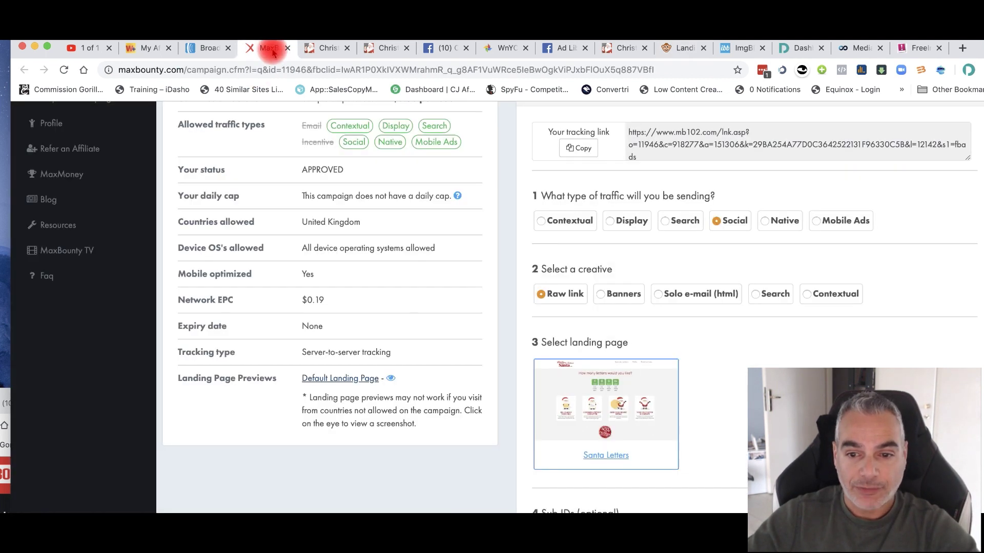
pyautogui.click(579, 148)
pyautogui.click(681, 48)
pyautogui.press('super+v')
pyautogui.click(244, 265)
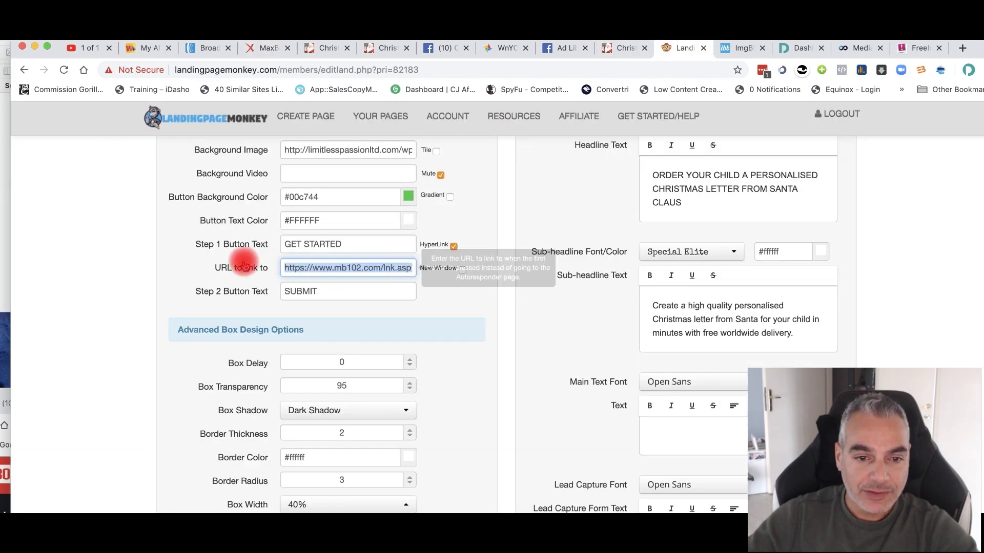
pyautogui.scroll(-10, 395, 296)
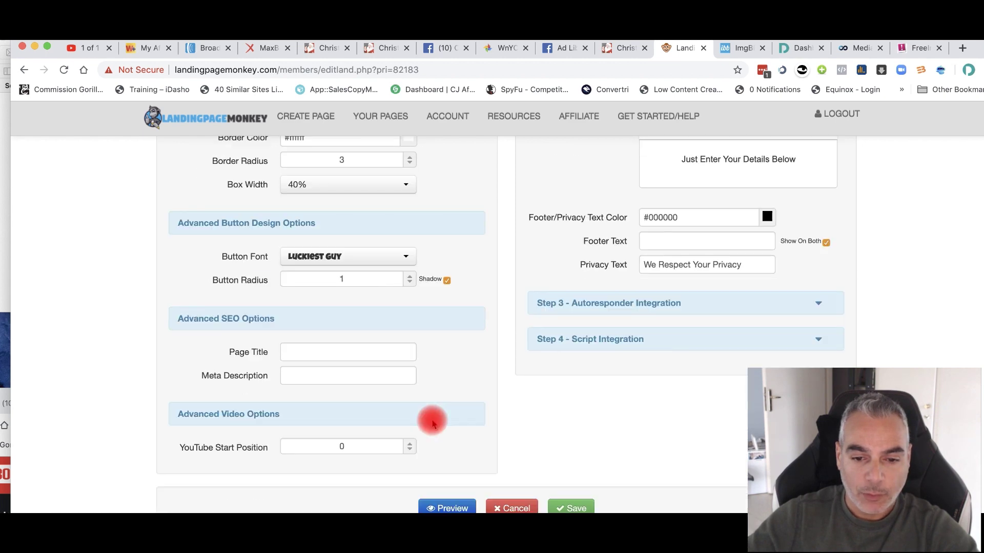
# - Preview the updated landing page, then expand Step 4 - Script Integration
pyautogui.click(452, 436)
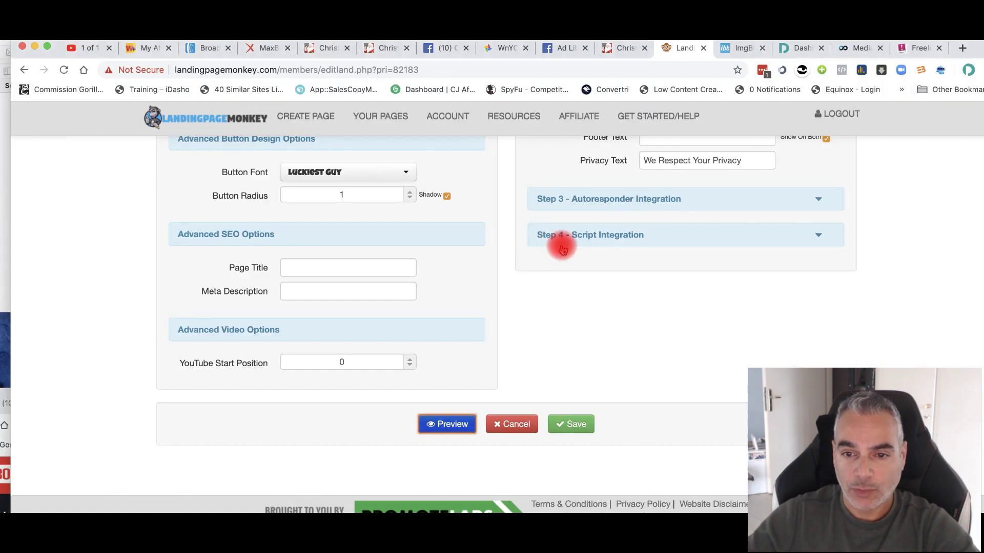
pyautogui.click(717, 330)
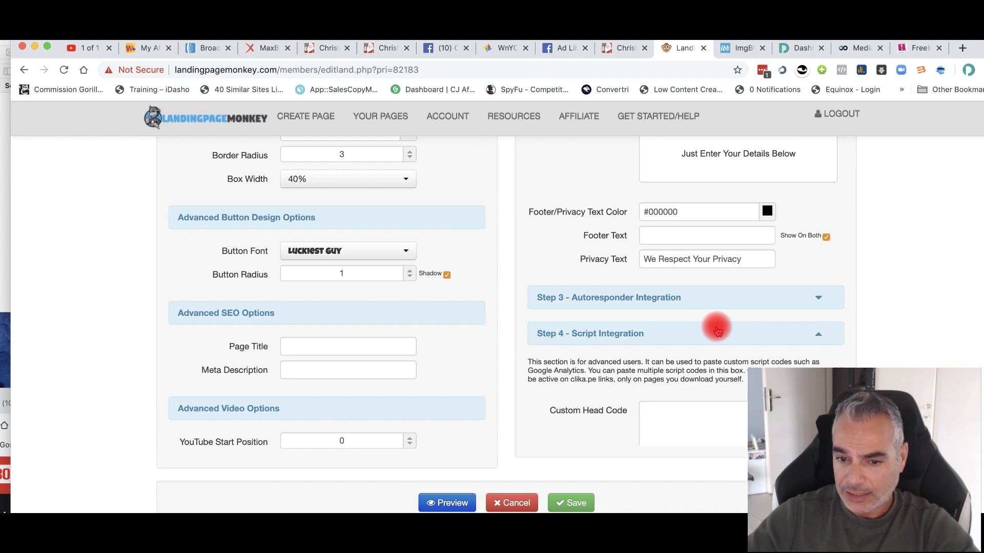
pyautogui.scroll(-5, 666, 369)
pyautogui.click(698, 358)
pyautogui.scroll(5, 567, 305)
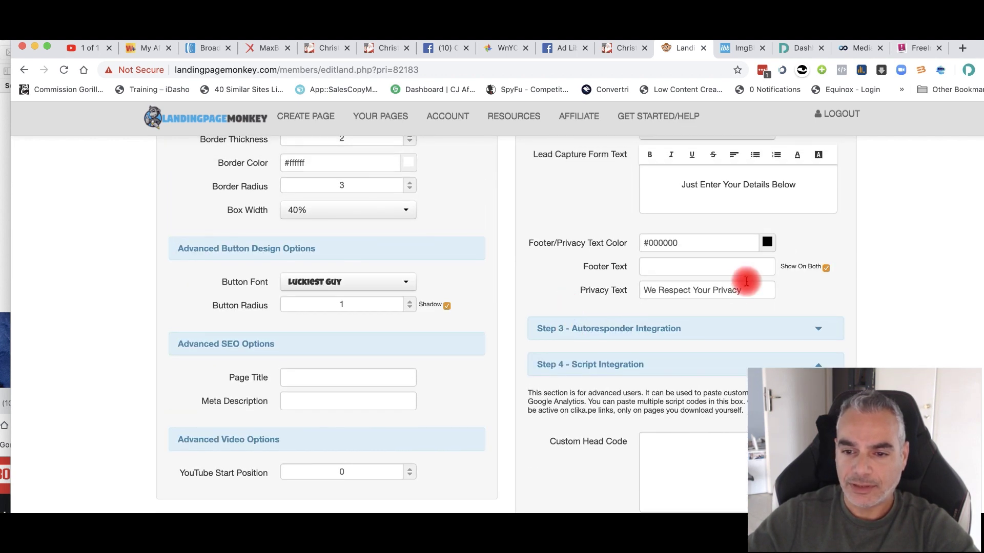
# - Put the copyright footer into Footer Text and select part of its link markup
pyautogui.click(685, 269)
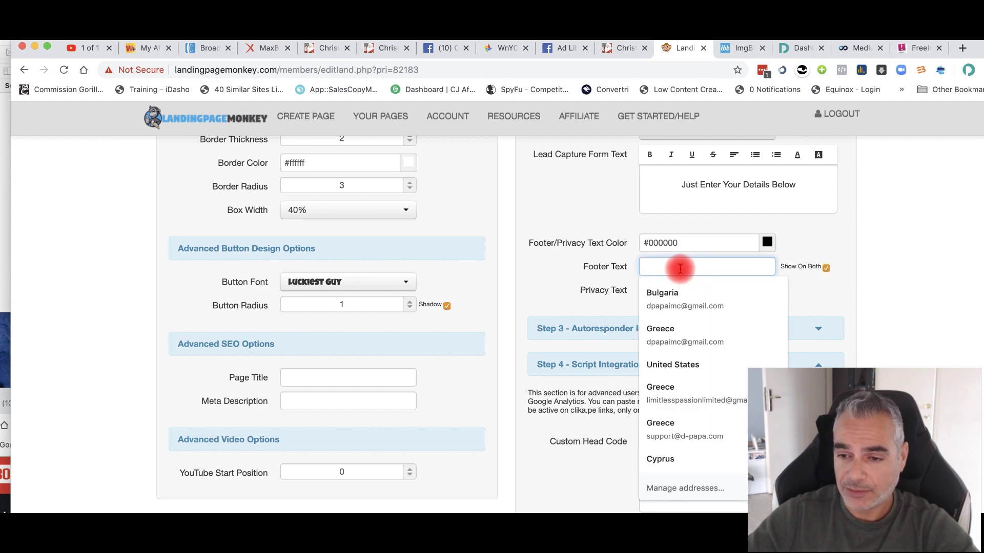
pyautogui.click(605, 268)
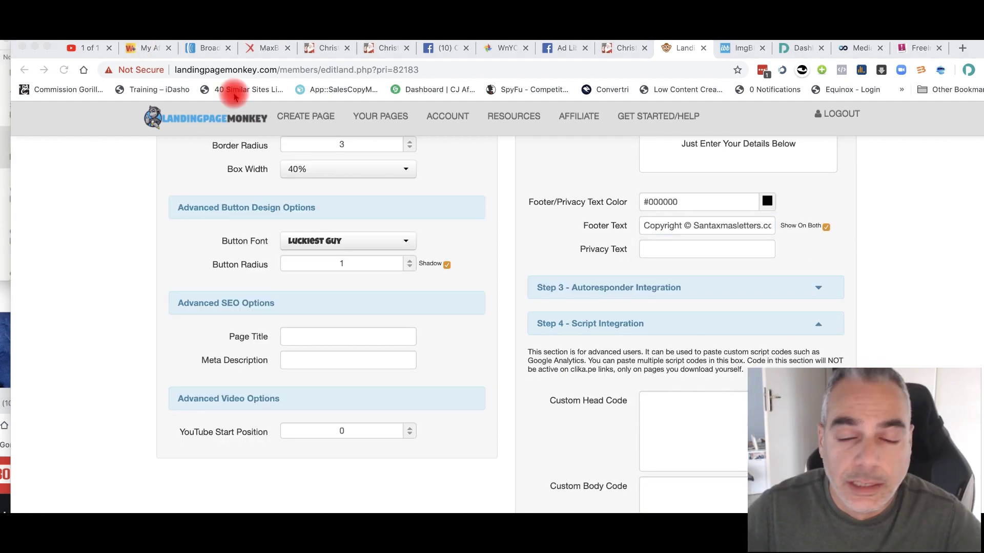
pyautogui.click(712, 226)
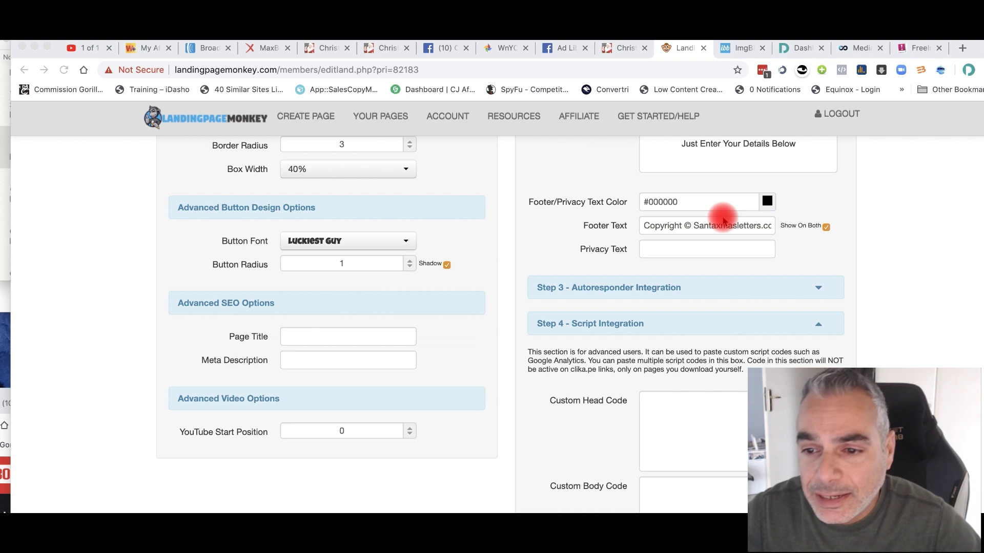
pyautogui.moveTo(726, 226)
pyautogui.mouseDown()
pyautogui.moveTo(758, 225)
pyautogui.moveTo(639, 227)
pyautogui.moveTo(743, 225)
pyautogui.mouseUp()
# - Exit the Santa site's full-screen view to get back to the LandingPageMonkey editor
pyautogui.press('super+Tab')
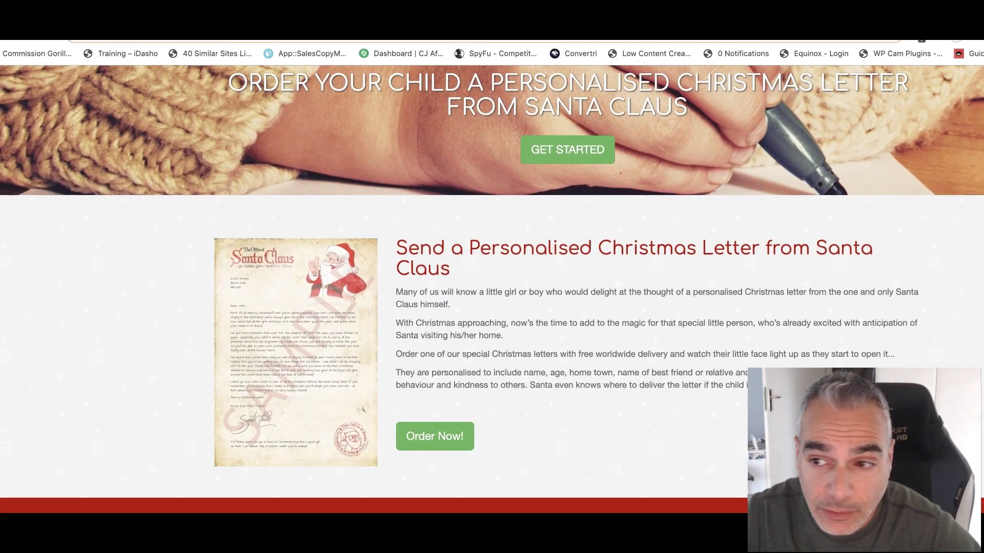
pyautogui.press('ctrl+super+f')
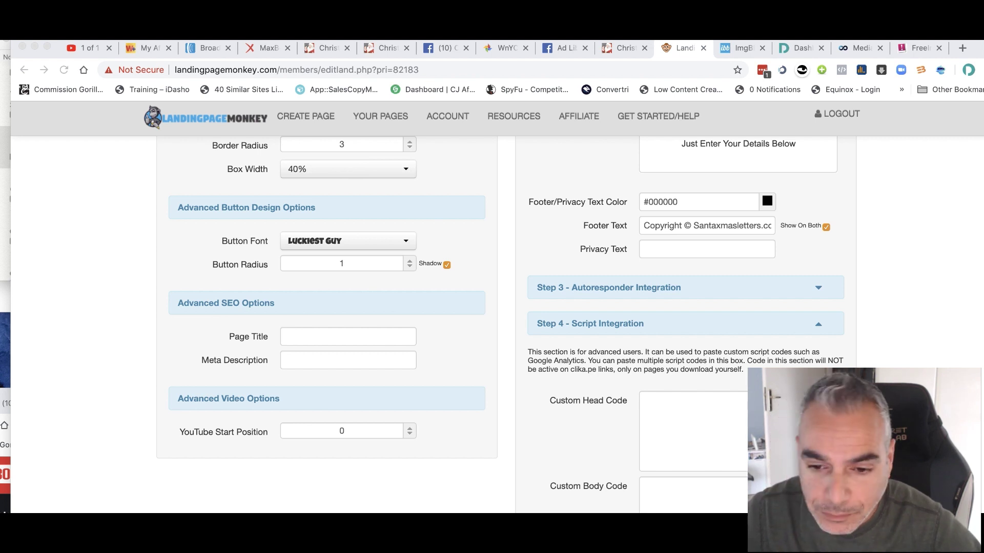
# - Delete the old privacy.html address from the footer markup so the Disclaimer link targets privacy-policy
pyautogui.moveTo(694, 226); pyautogui.dragTo(656, 226)
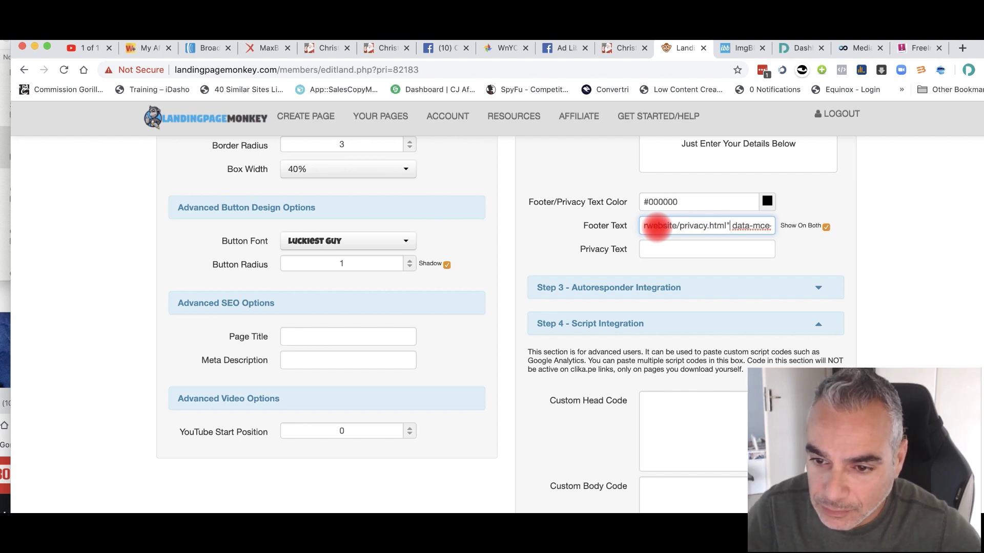
pyautogui.press('BackSpace')
pyautogui.press('BackSpace')
pyautogui.press('BackSpace')
pyautogui.press('BackSpace')
pyautogui.press('BackSpace')
pyautogui.press('BackSpace')
pyautogui.press('BackSpace')
pyautogui.press('BackSpace')
pyautogui.press('BackSpace')
pyautogui.press('BackSpace')
pyautogui.press('BackSpace')
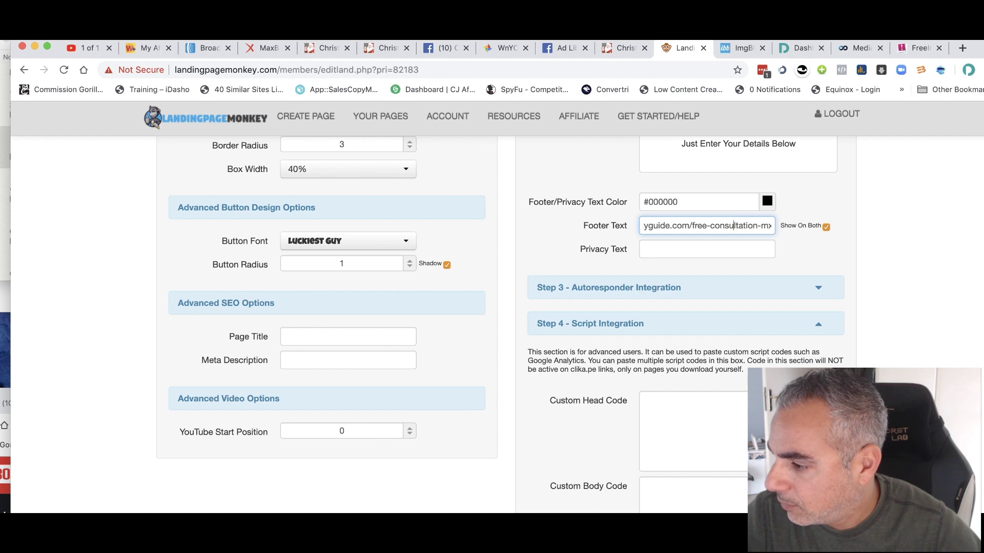
pyautogui.click(765, 226)
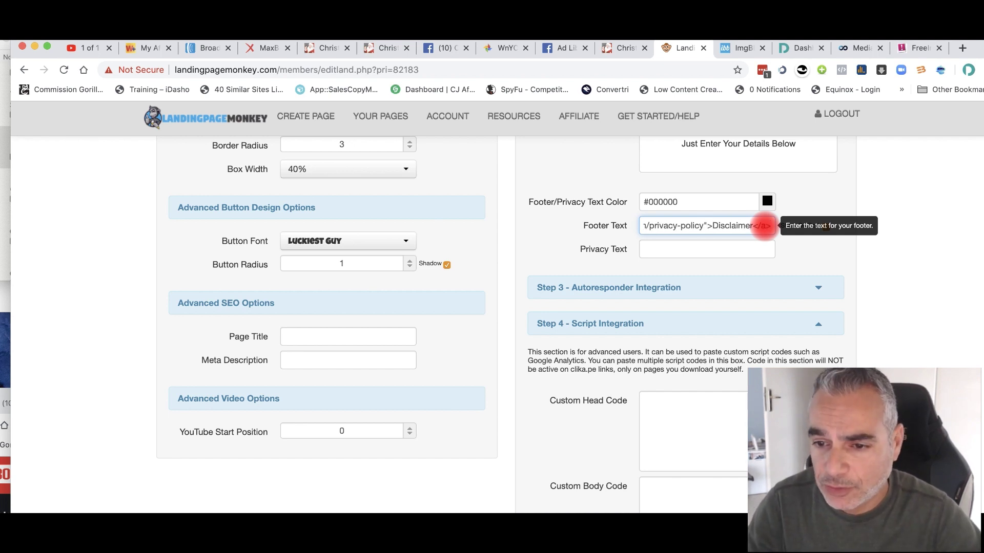
pyautogui.scroll(-5, 516, 399)
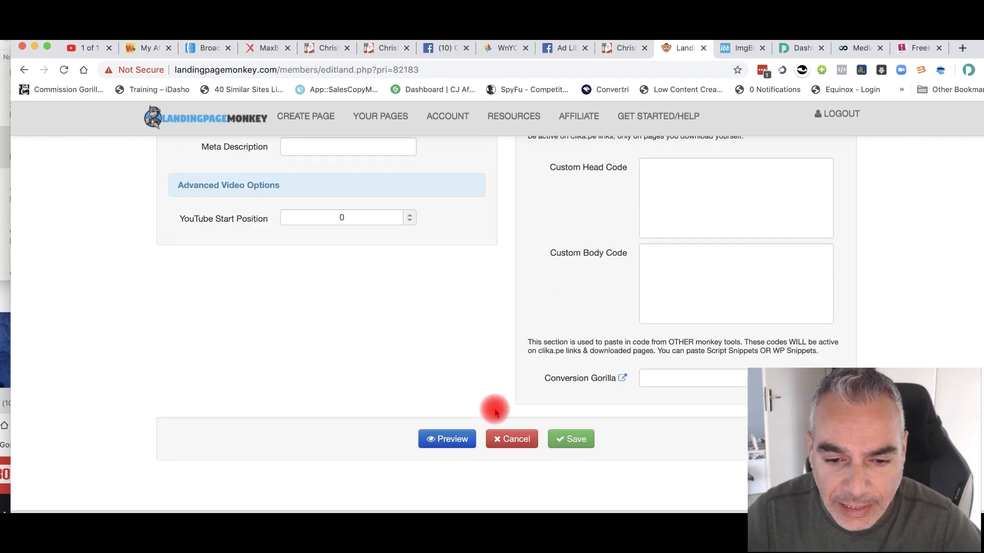
# - Preview the Santa landing page as visitors see it
pyautogui.click(458, 409)
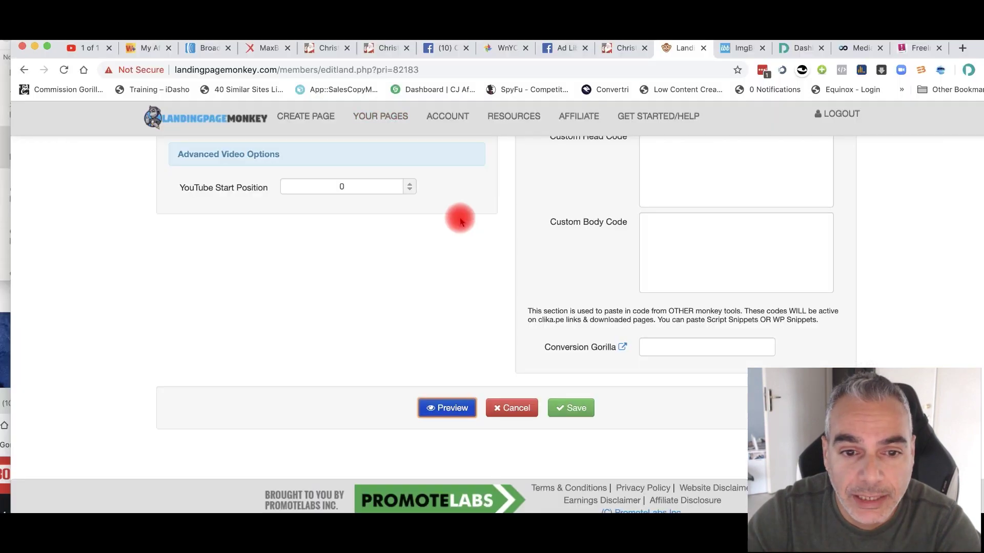
pyautogui.scroll(15, 454, 221)
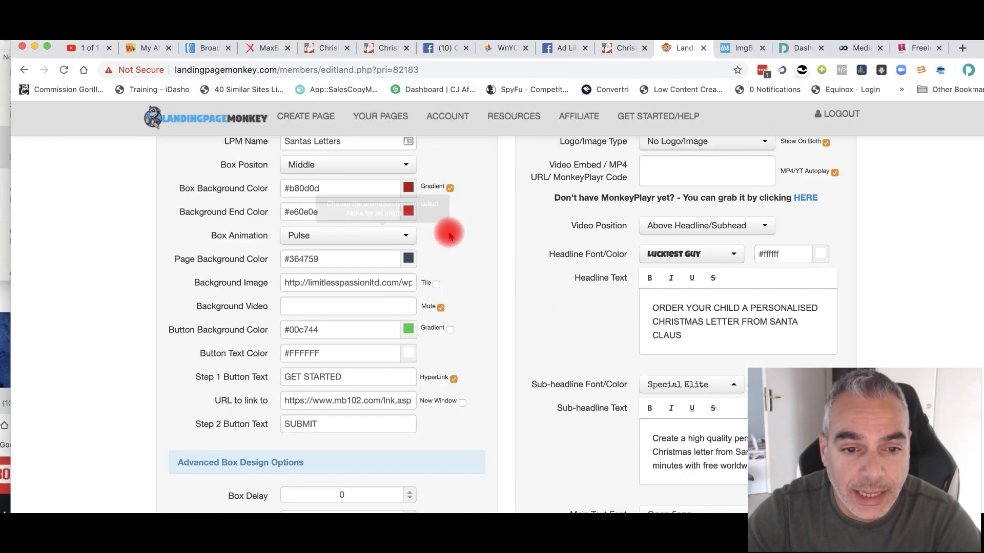
pyautogui.scroll(-3, 442, 246)
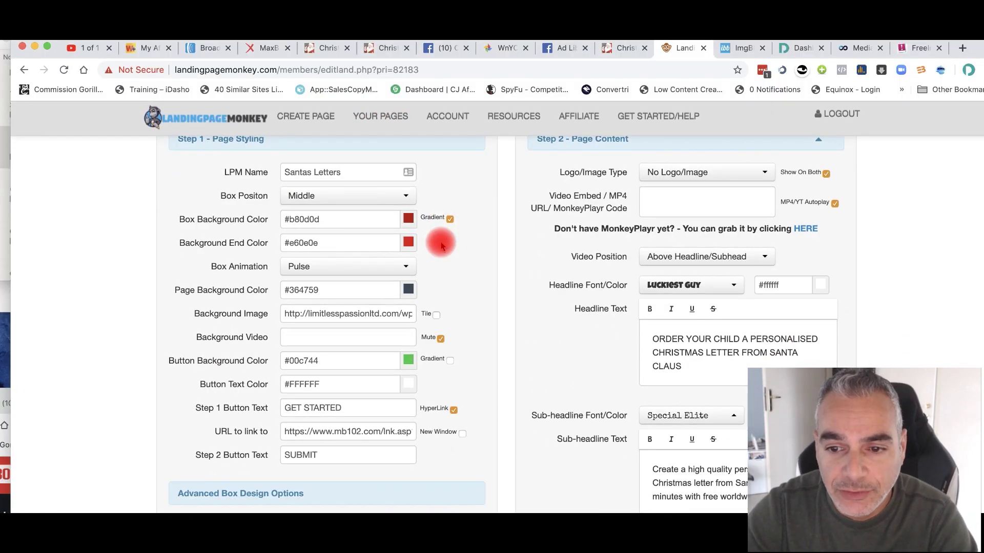
pyautogui.scroll(-2, 560, 274)
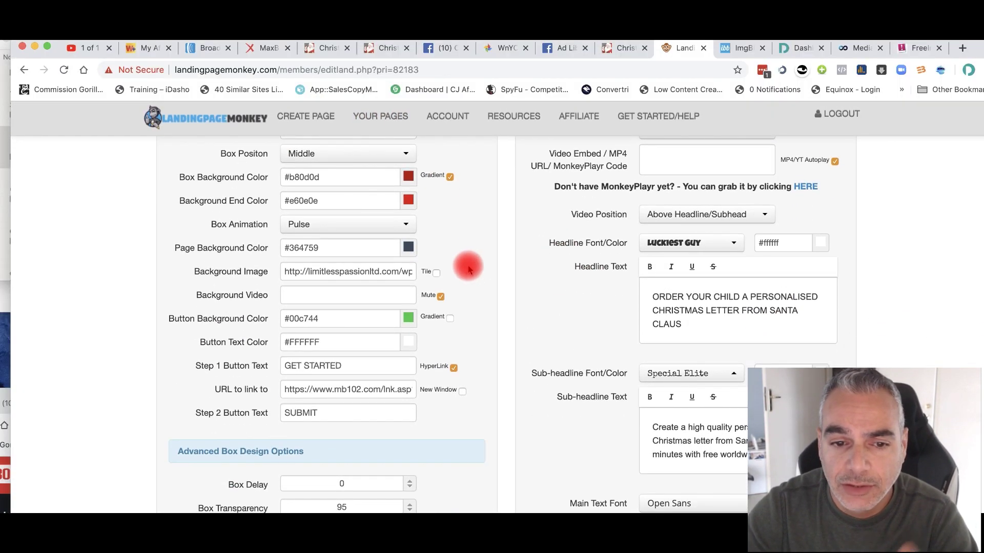
pyautogui.scroll(-1, 465, 266)
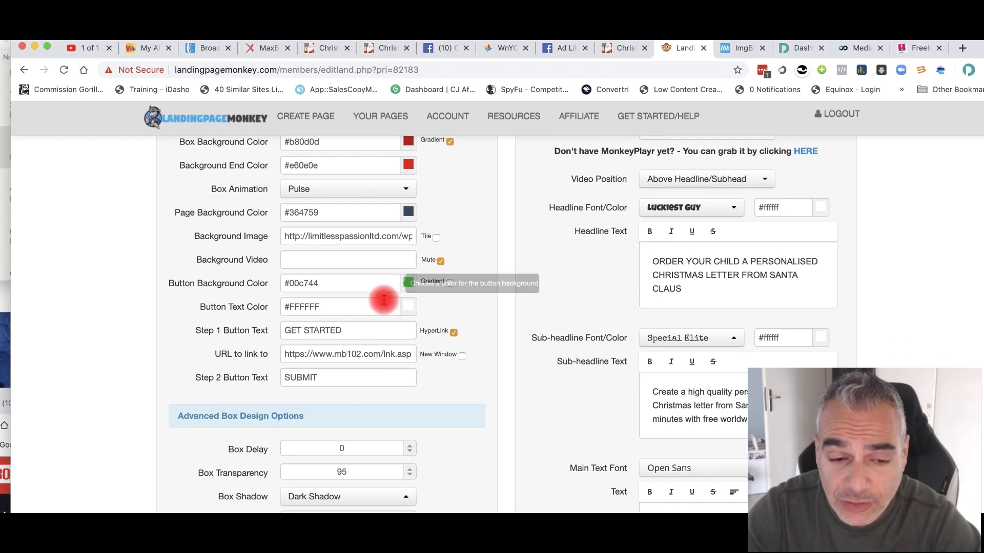
# - Tick New Window for the Get Started link and save the page
pyautogui.moveTo(283, 355); pyautogui.dragTo(460, 360)
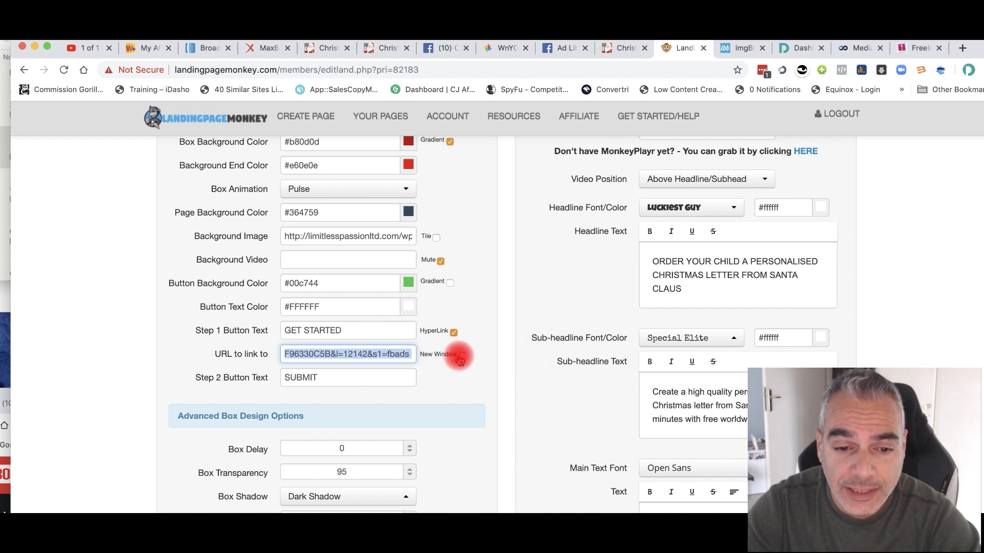
pyautogui.click(461, 356)
pyautogui.moveTo(379, 359); pyautogui.dragTo(458, 354)
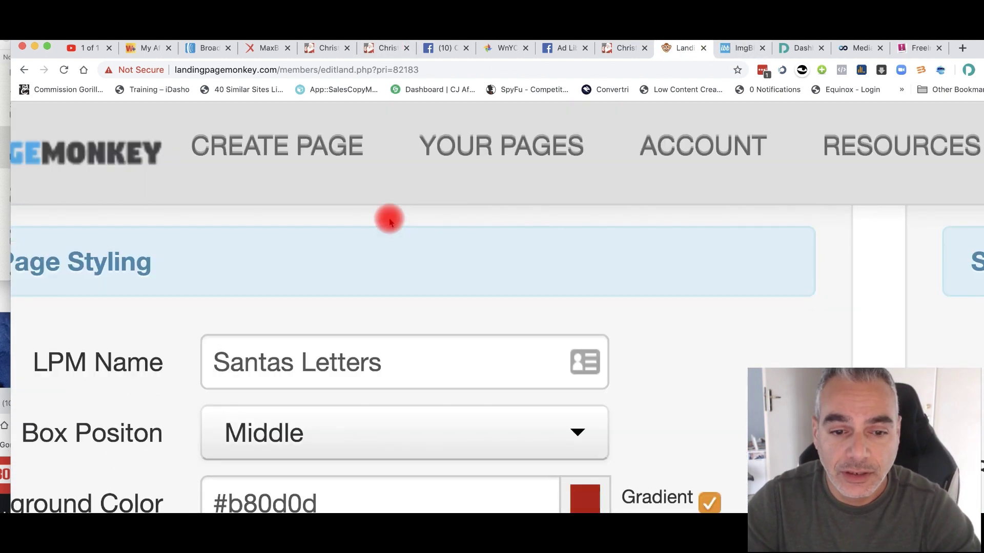
pyautogui.scroll(-3, 440, 267)
pyautogui.scroll(-15, 442, 272)
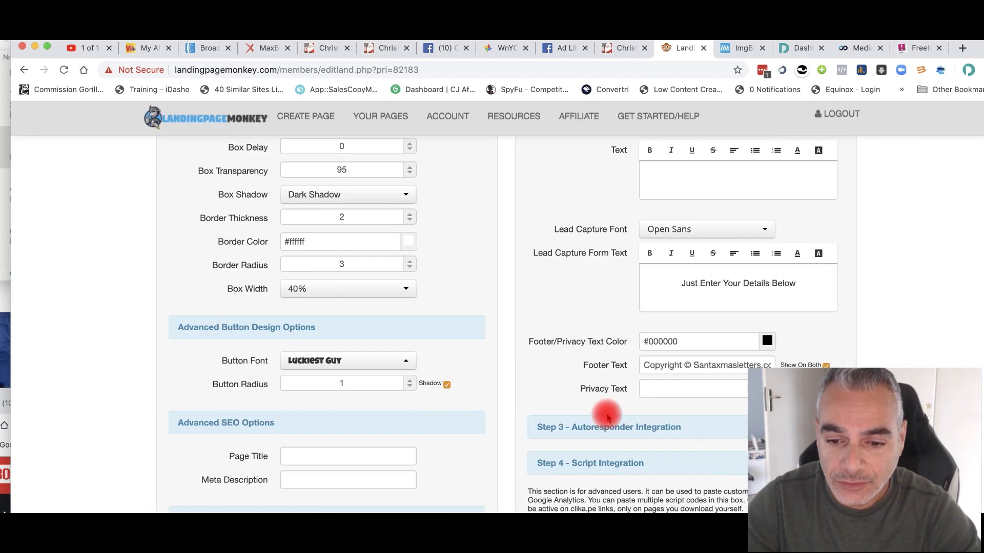
pyautogui.click(577, 402)
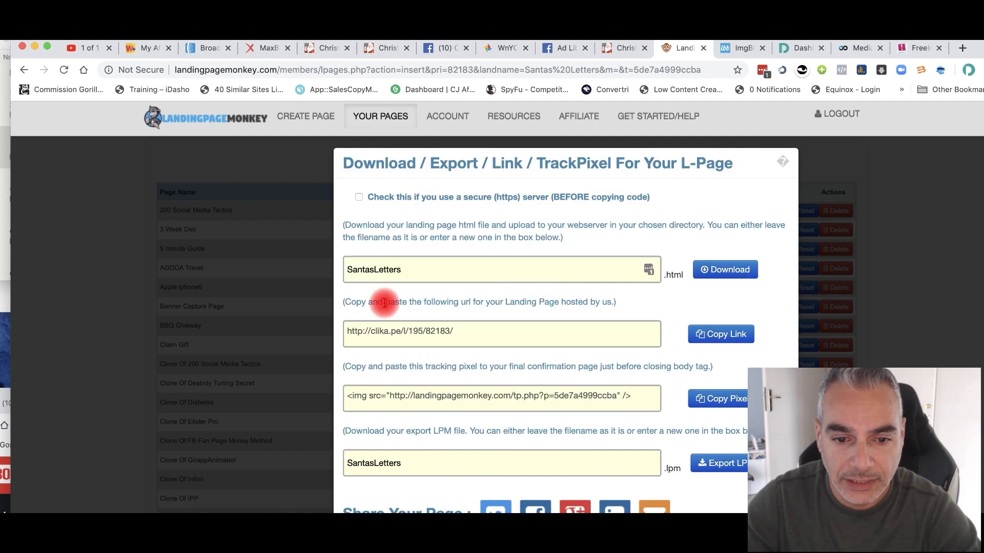
# - Copy the hosted clika.pe page address and load it in a new tab
pyautogui.moveTo(523, 330); pyautogui.dragTo(345, 332)
pyautogui.press('super+c')
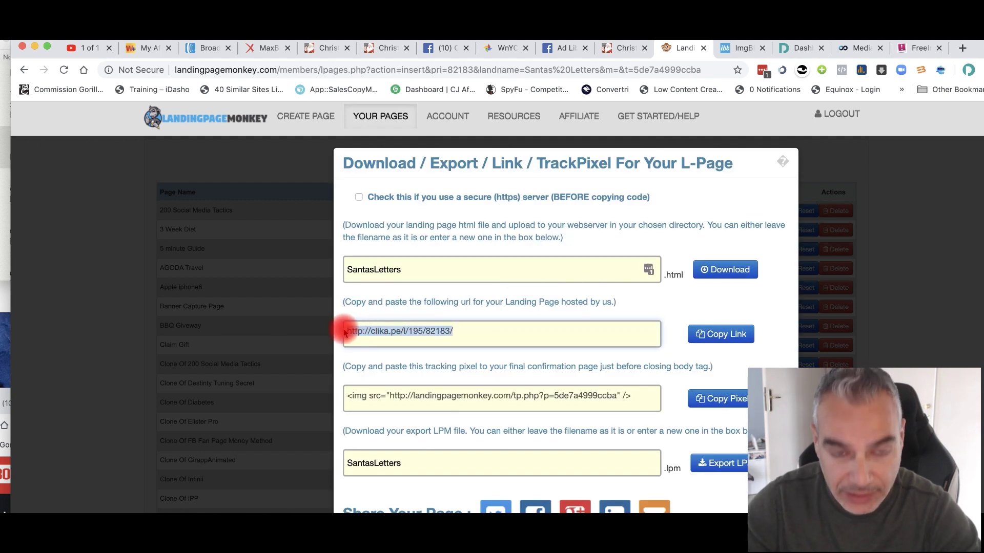
pyautogui.click(312, 70)
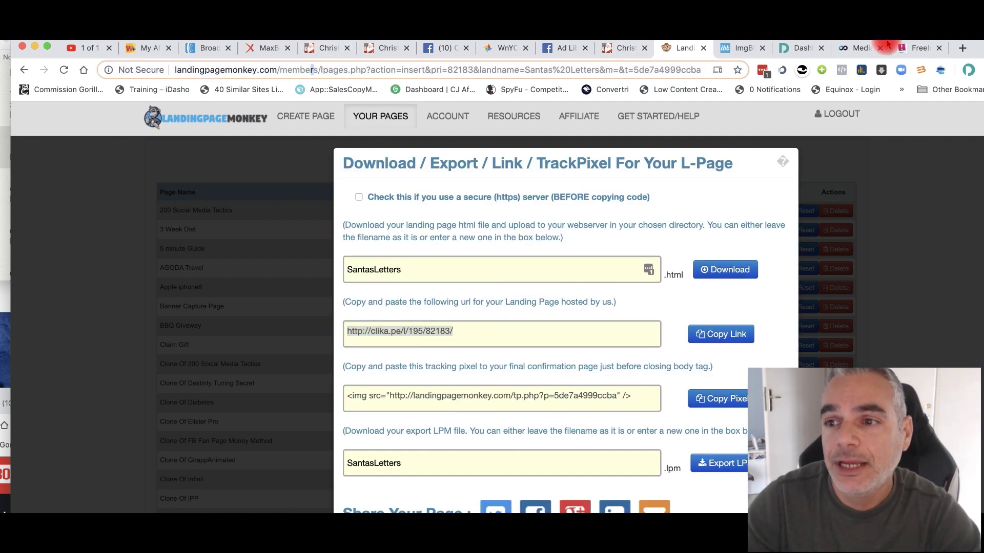
pyautogui.click(962, 48)
pyautogui.press('super+v')
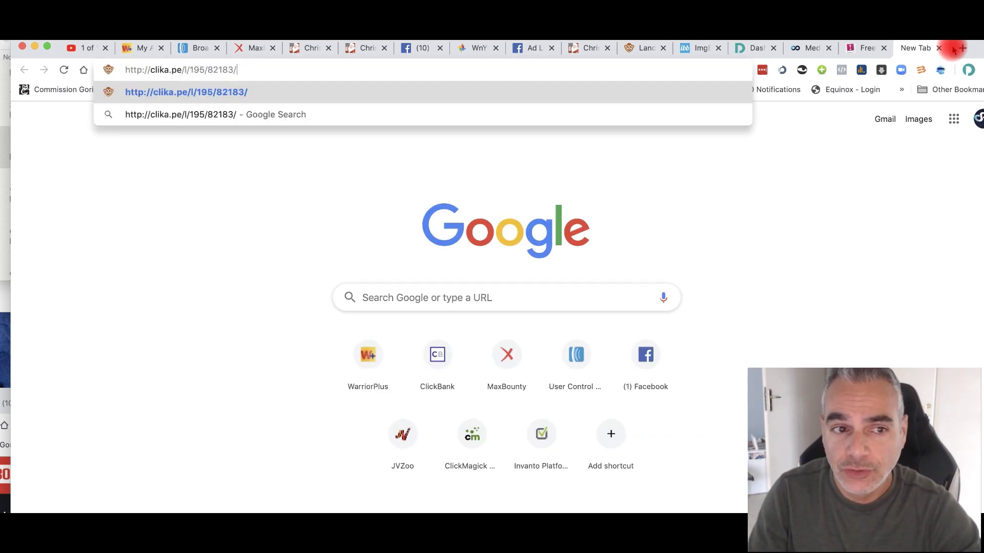
pyautogui.press('Return')
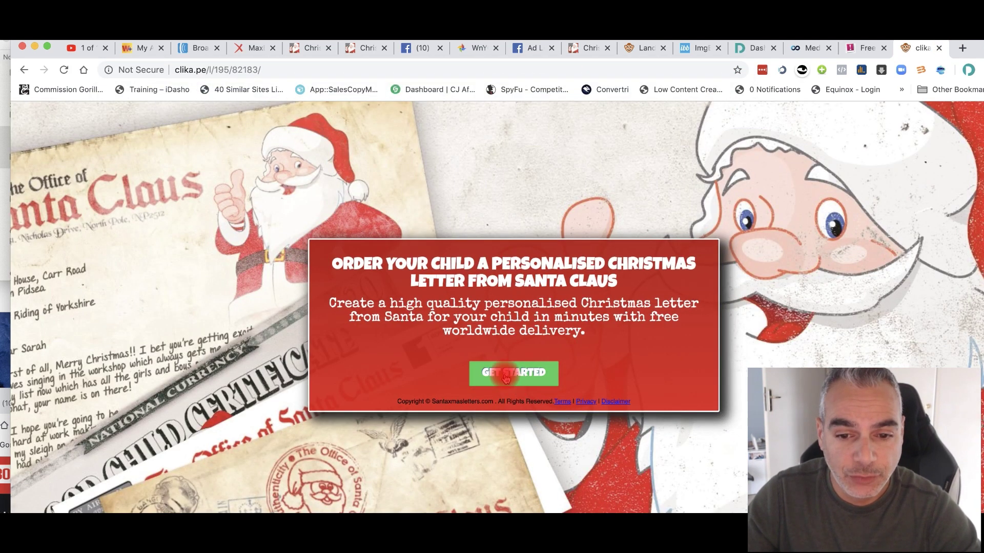
# - Check that GET STARTED reaches the offer, close the offer tab, and open a new tab
pyautogui.click(506, 378)
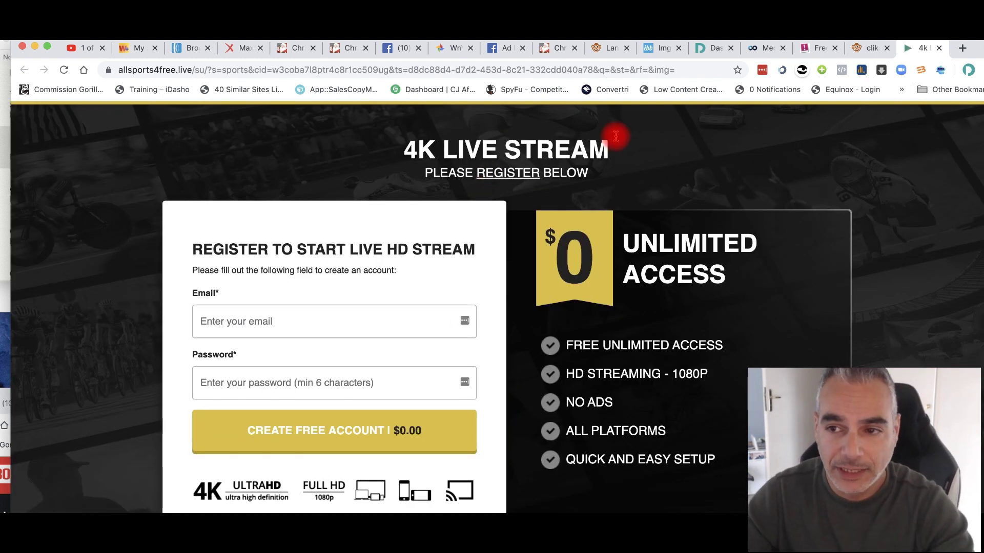
pyautogui.click(939, 48)
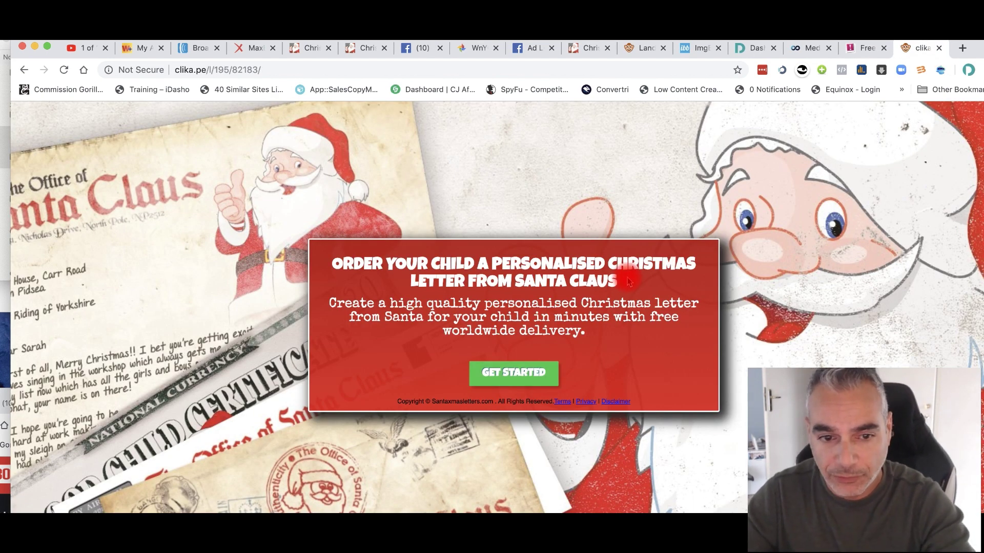
pyautogui.click(257, 70)
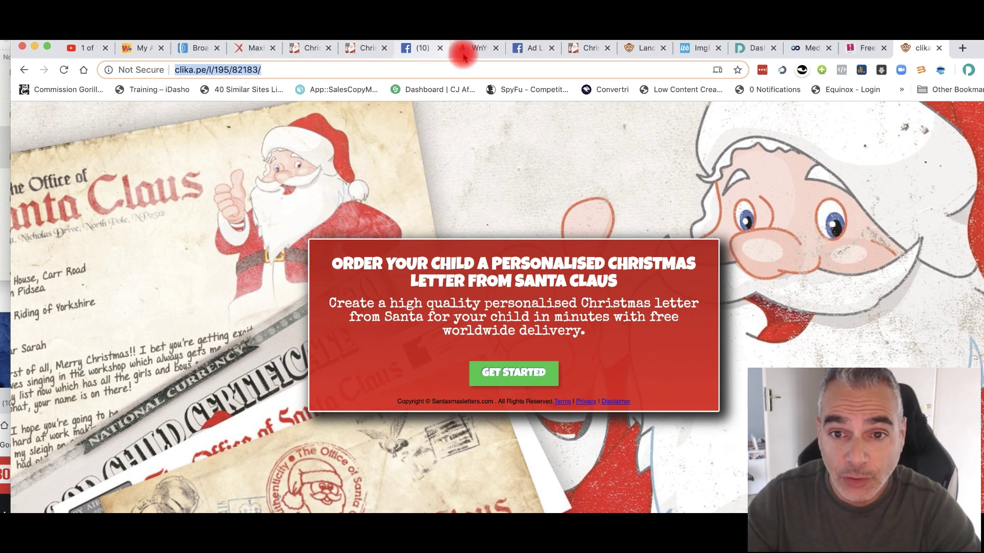
pyautogui.click(963, 48)
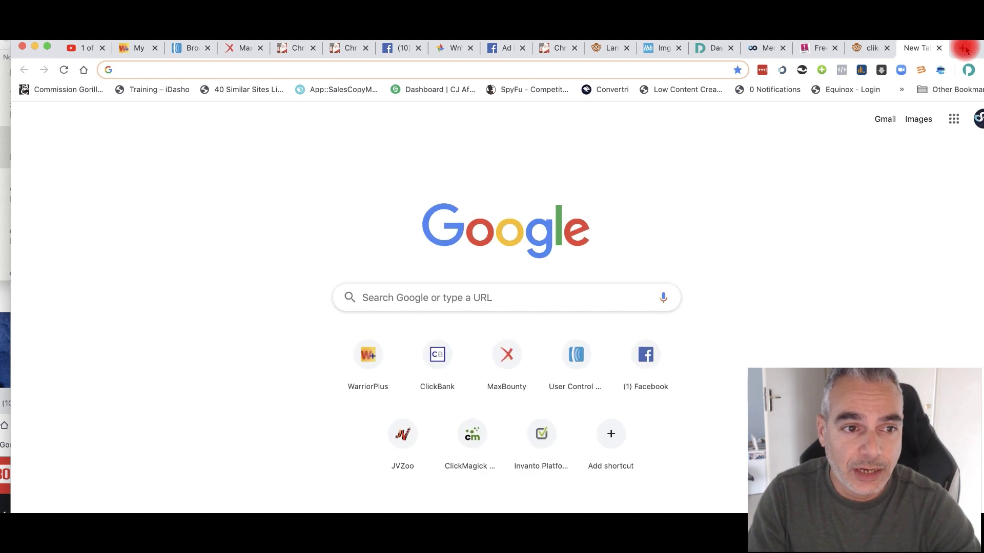
# - Go to namecheap.com and open the account Dashboard
pyautogui.write('names')
pyautogui.press('Return')
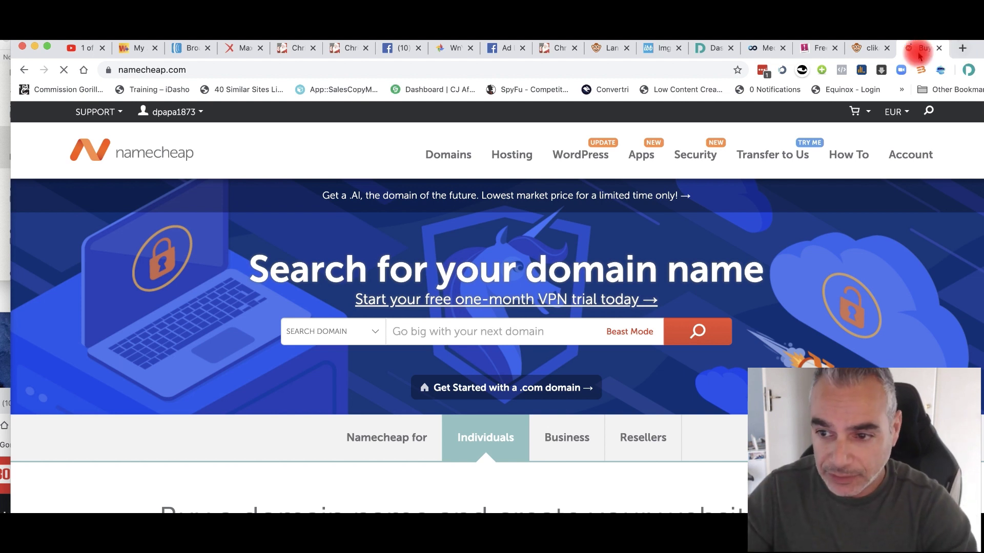
pyautogui.moveTo(891, 155)
pyautogui.click(880, 191)
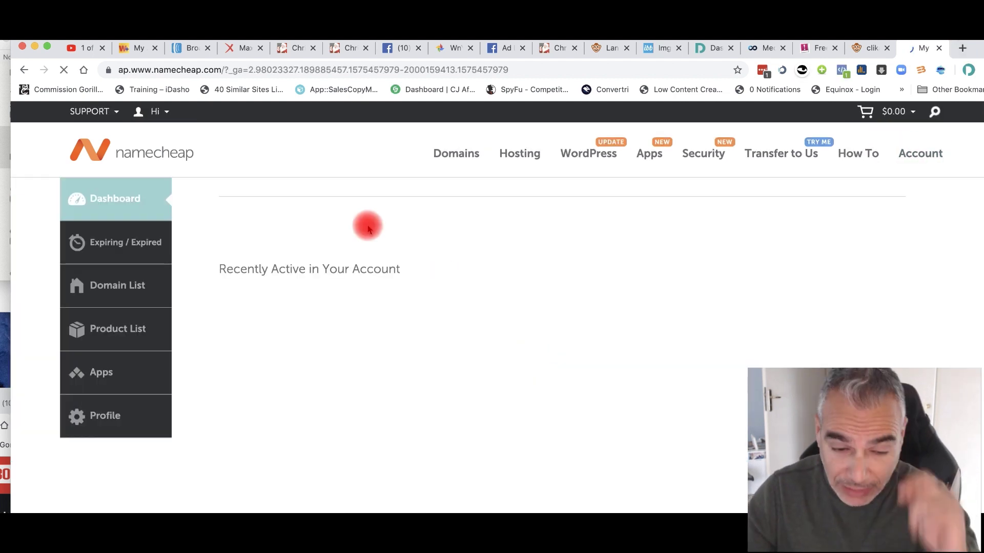
# - Open santaxmasletters.com's domain settings and scroll down to the Redirect Domain section
pyautogui.scroll(-2, 554, 314)
pyautogui.scroll(-3, 426, 245)
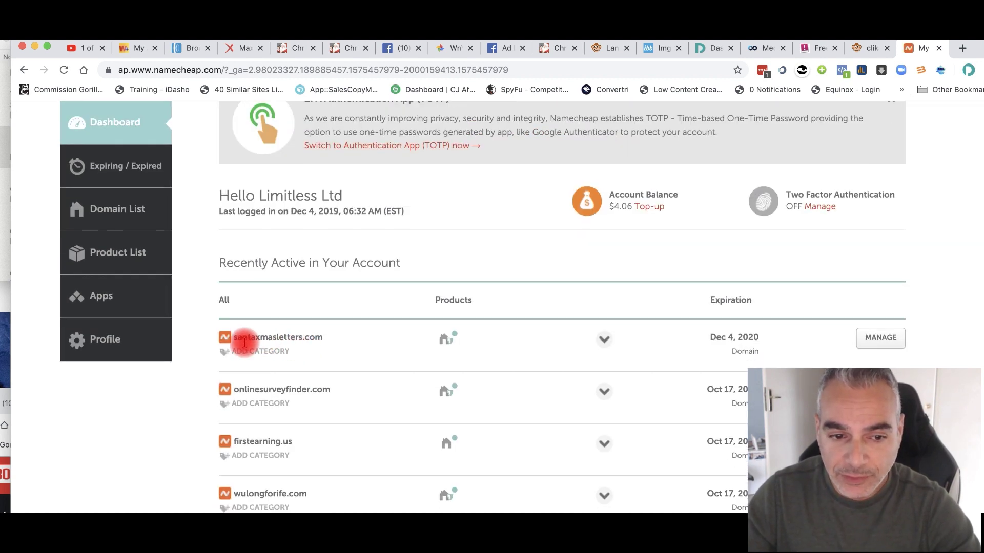
pyautogui.click(894, 342)
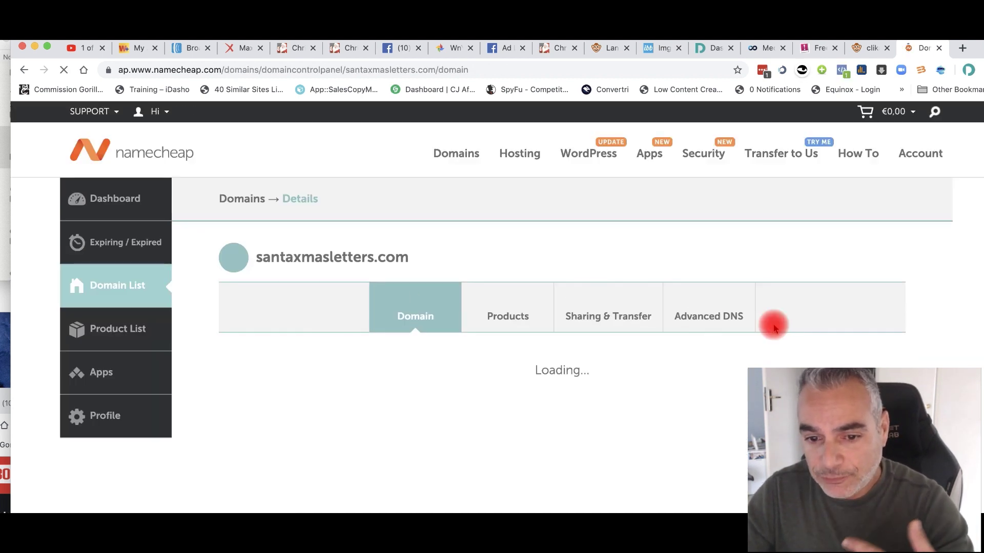
pyautogui.scroll(-5, 703, 315)
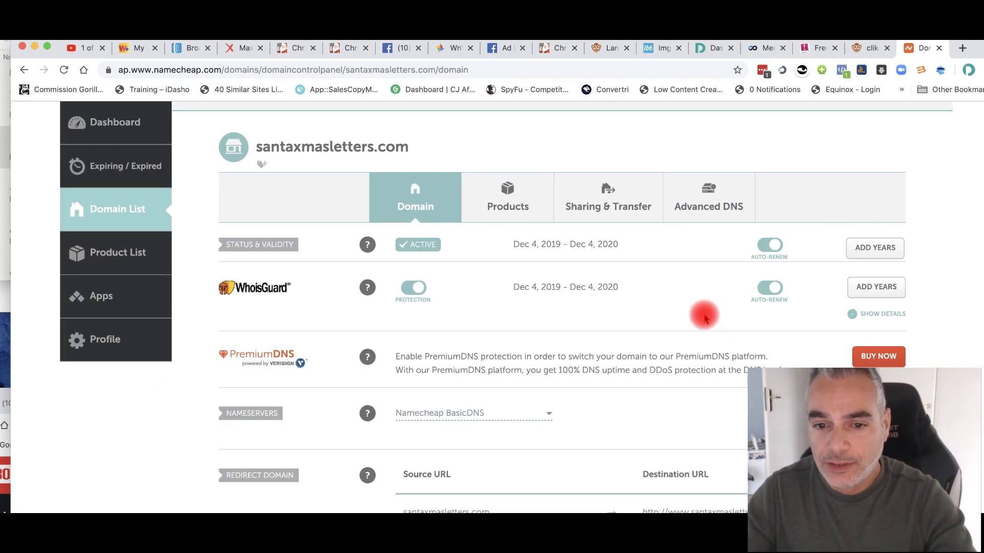
pyautogui.scroll(-4, 637, 297)
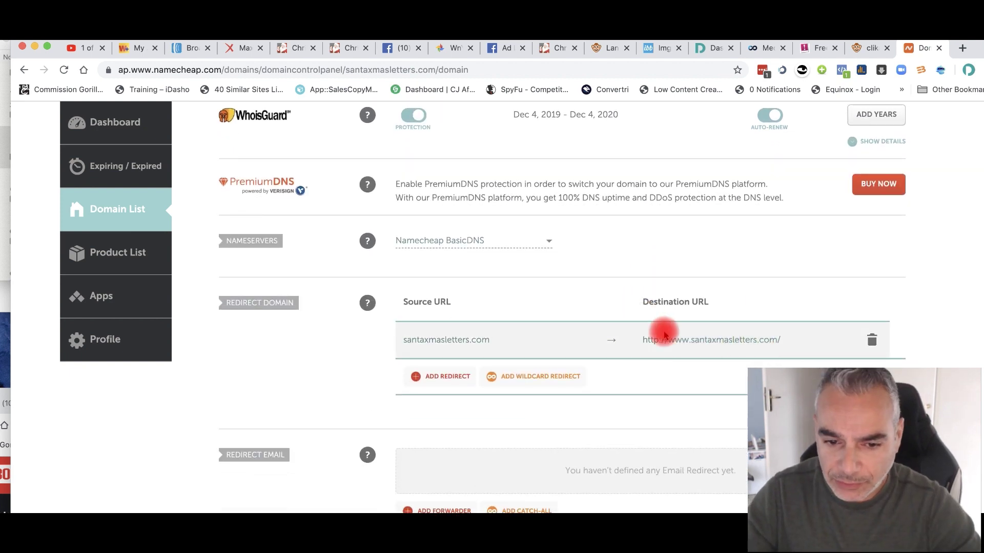
# - Add a Wildcard Redirect for santaxmasletters.com pointing to the hosted clika.pe page and save it
pyautogui.click(436, 377)
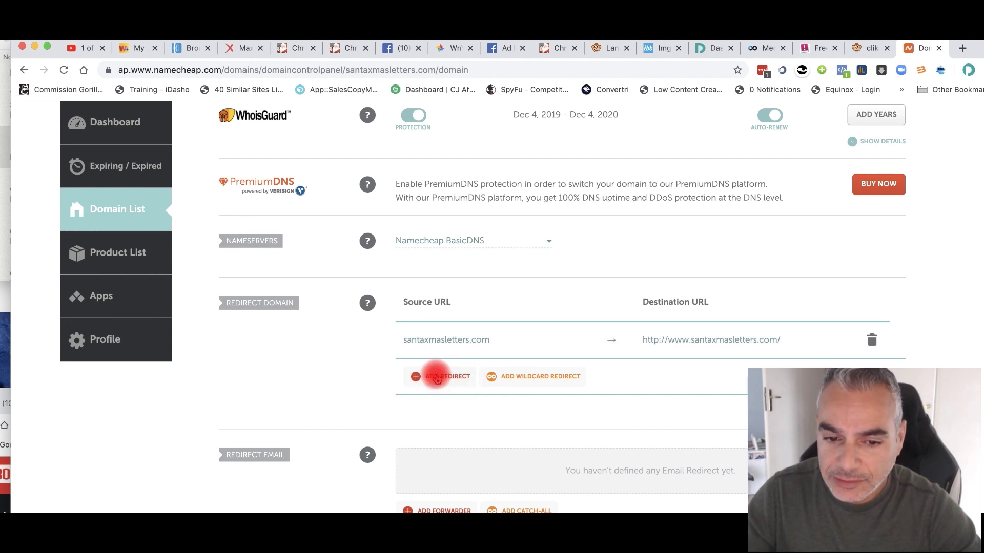
pyautogui.click(523, 378)
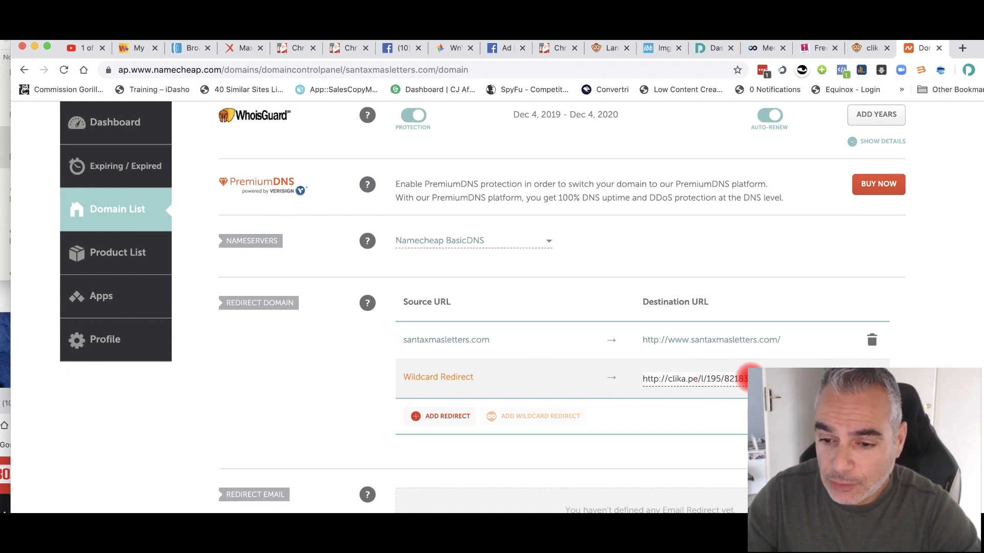
pyautogui.tripleClick(680, 382)
pyautogui.press('super+c')
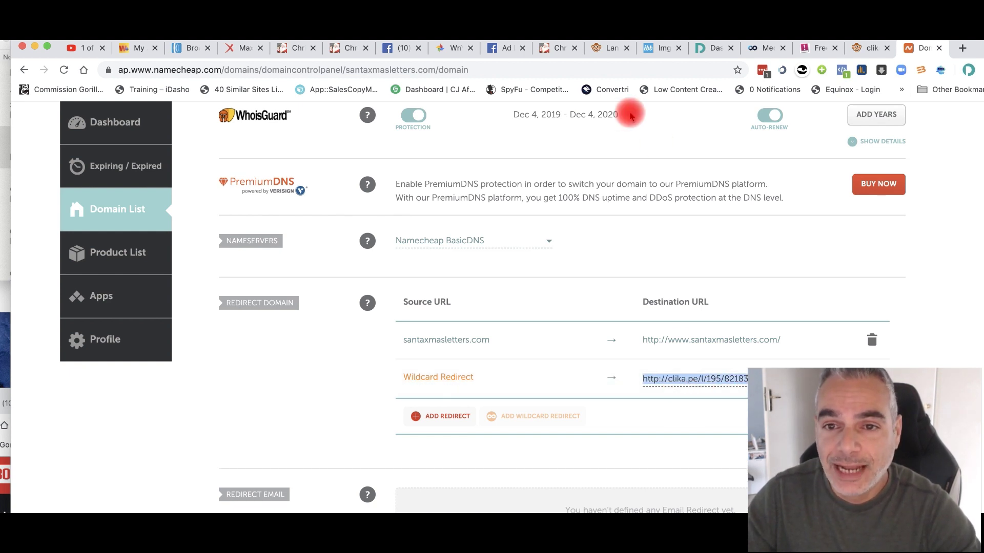
pyautogui.click(612, 48)
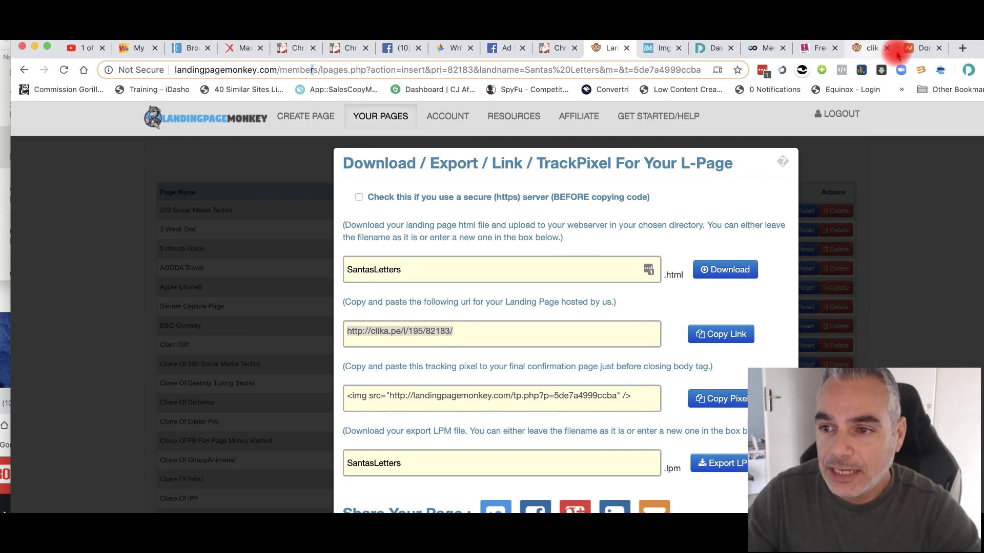
pyautogui.click(920, 48)
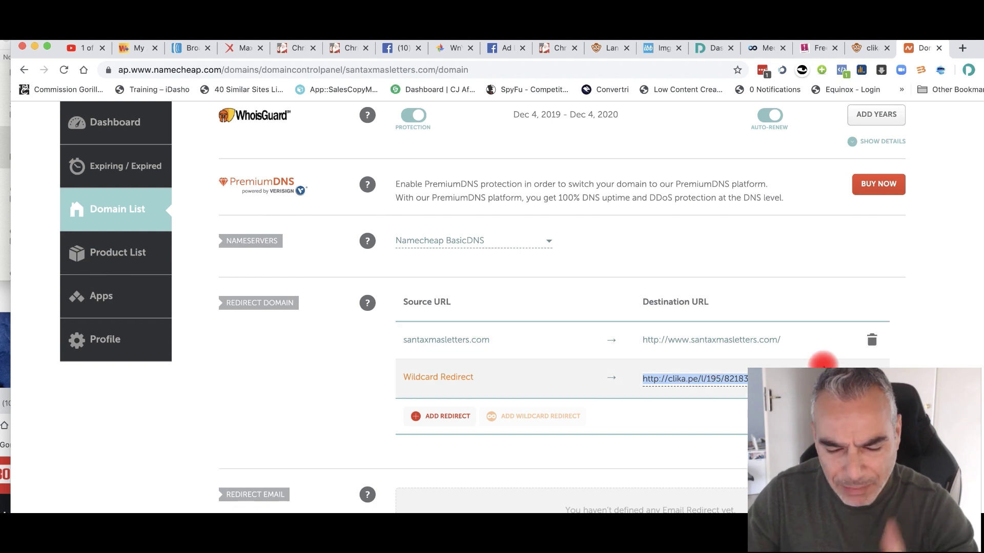
pyautogui.click(852, 366)
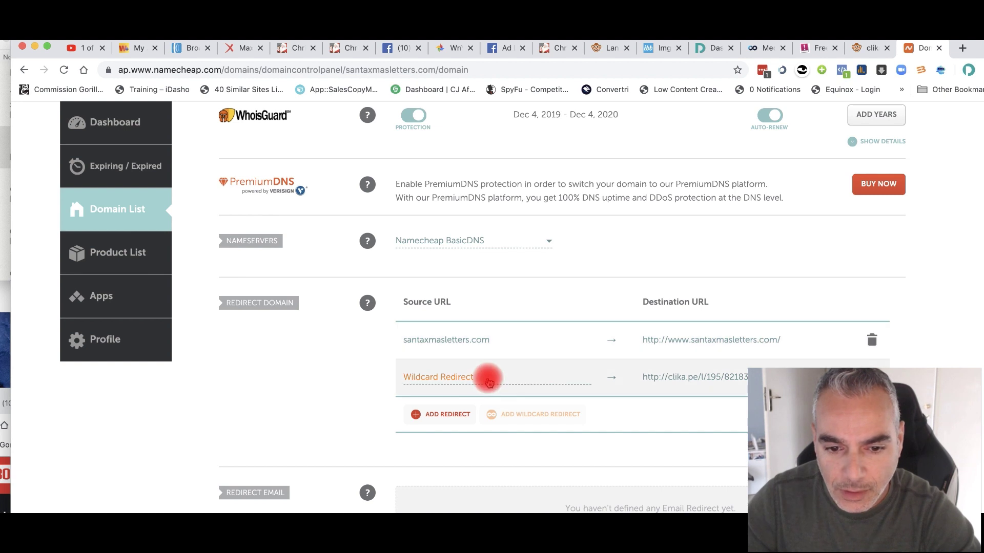
pyautogui.click(788, 343)
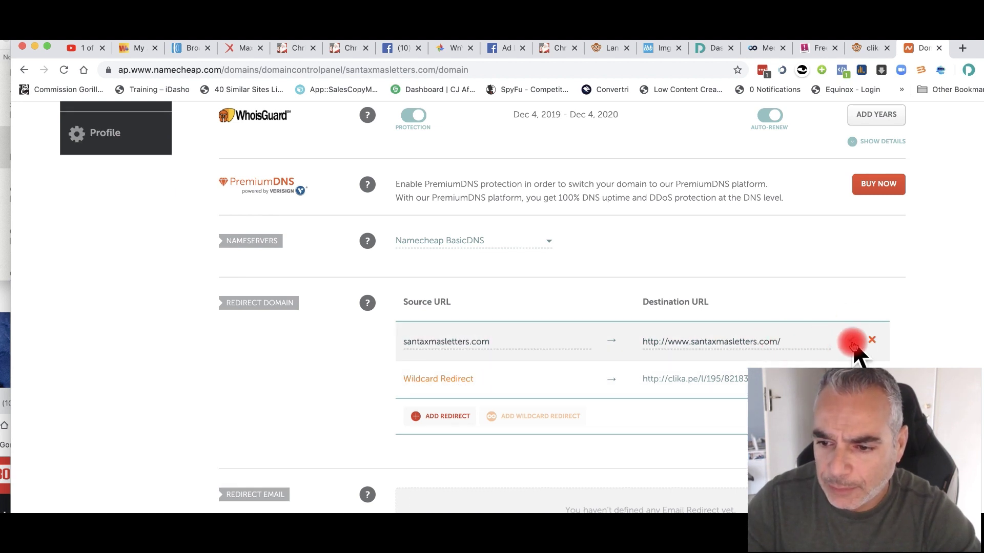
pyautogui.press('super+a')
pyautogui.press('super+v')
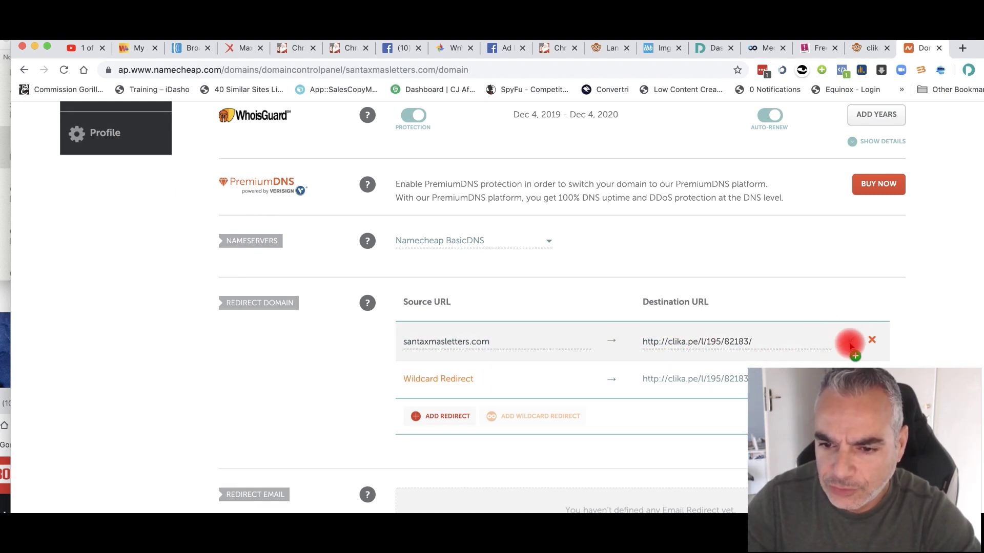
pyautogui.click(854, 342)
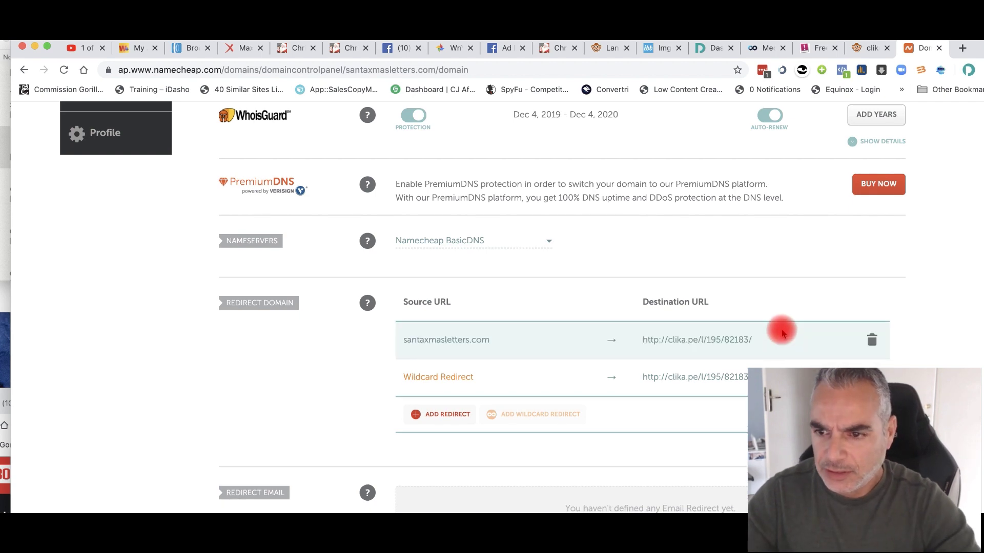
# - Scroll through the domain settings to review both redirect entries
pyautogui.scroll(-5, 509, 336)
pyautogui.scroll(-8, 511, 336)
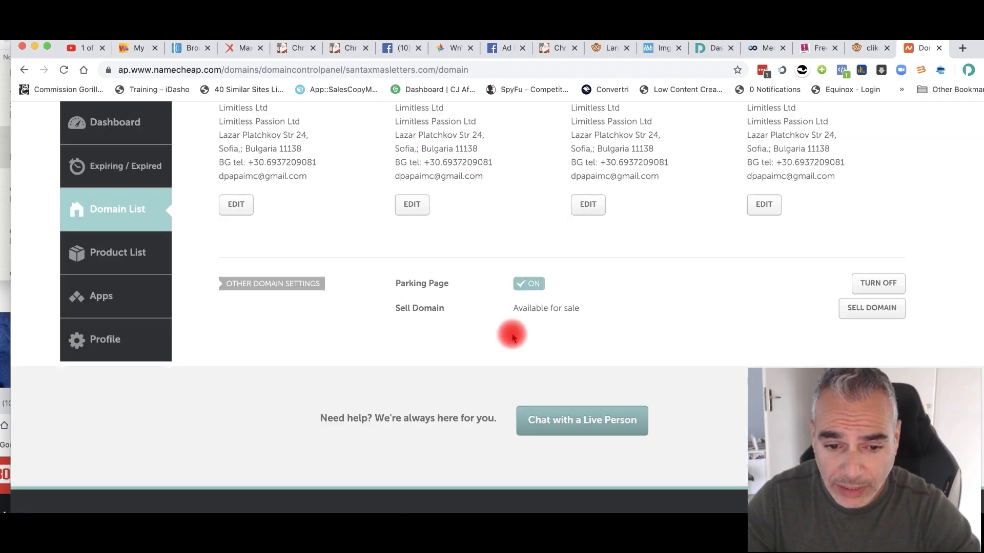
pyautogui.scroll(3, 401, 374)
pyautogui.scroll(5, 405, 375)
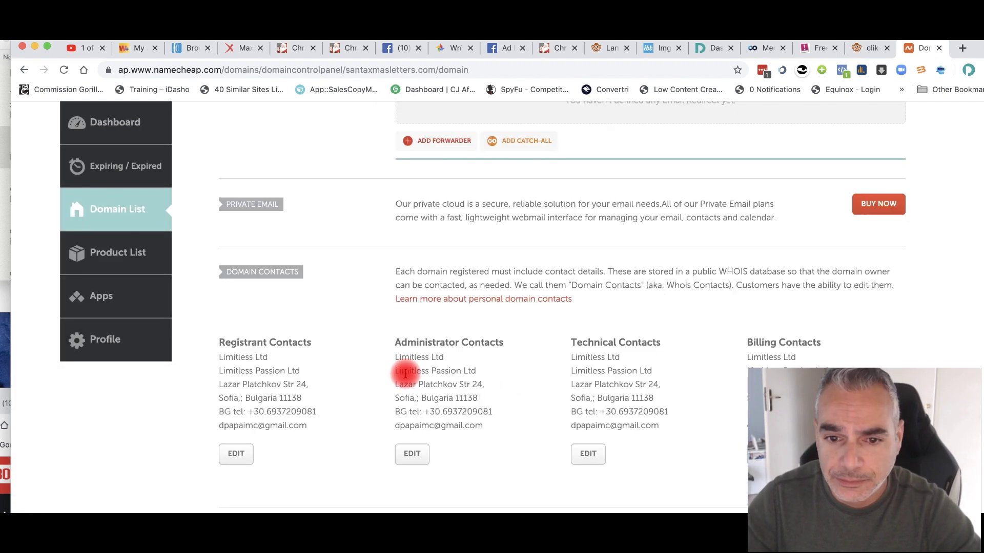
pyautogui.scroll(4, 406, 378)
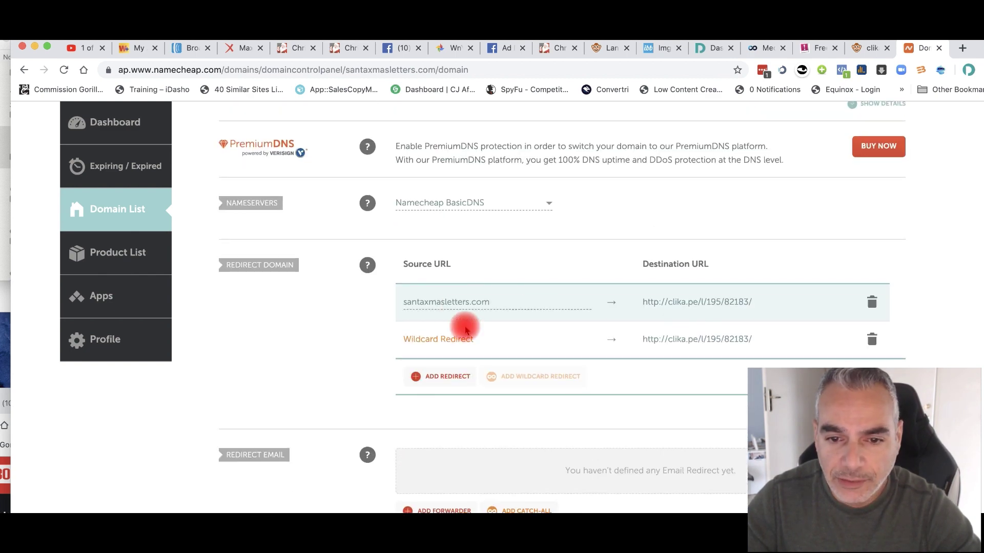
pyautogui.scroll(6, 367, 268)
pyautogui.scroll(1, 377, 266)
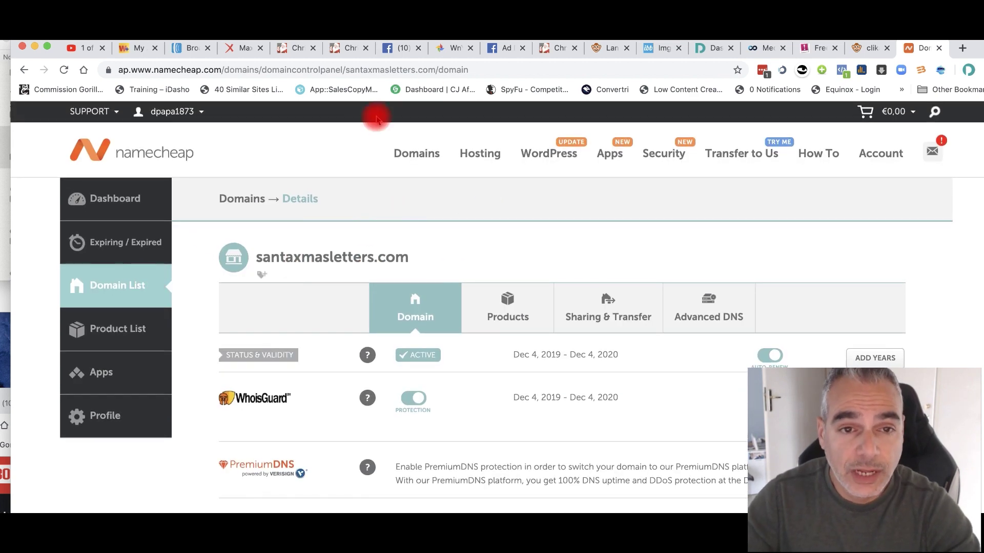
pyautogui.scroll(-3, 403, 365)
pyautogui.scroll(-4, 403, 365)
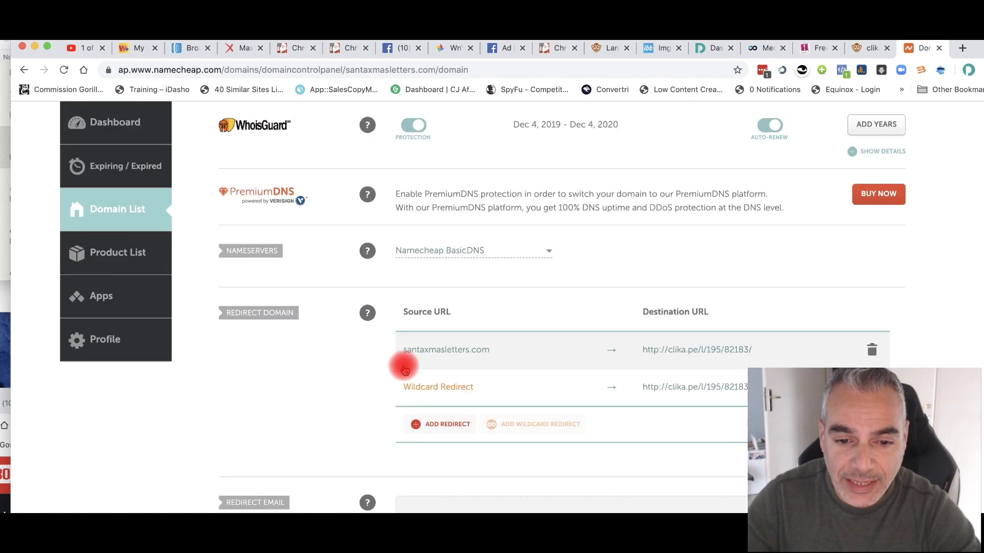
pyautogui.moveTo(488, 325); pyautogui.dragTo(399, 329)
pyautogui.press('super+c')
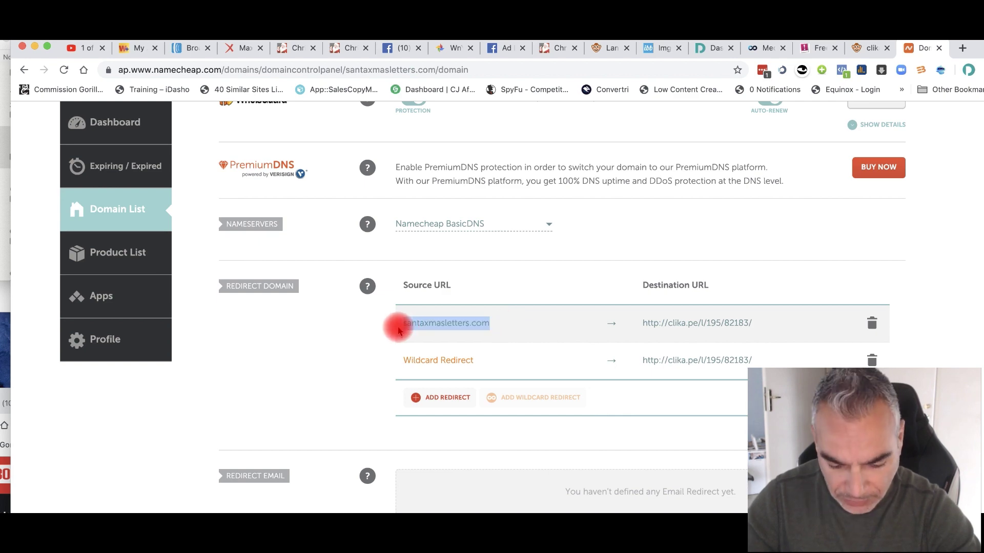
pyautogui.scroll(-12, 816, 313)
# - Load santaxmasletters.com in a new tab and confirm it lands on the clika.pe Santa page
pyautogui.scroll(2, 705, 301)
pyautogui.scroll(15, 705, 301)
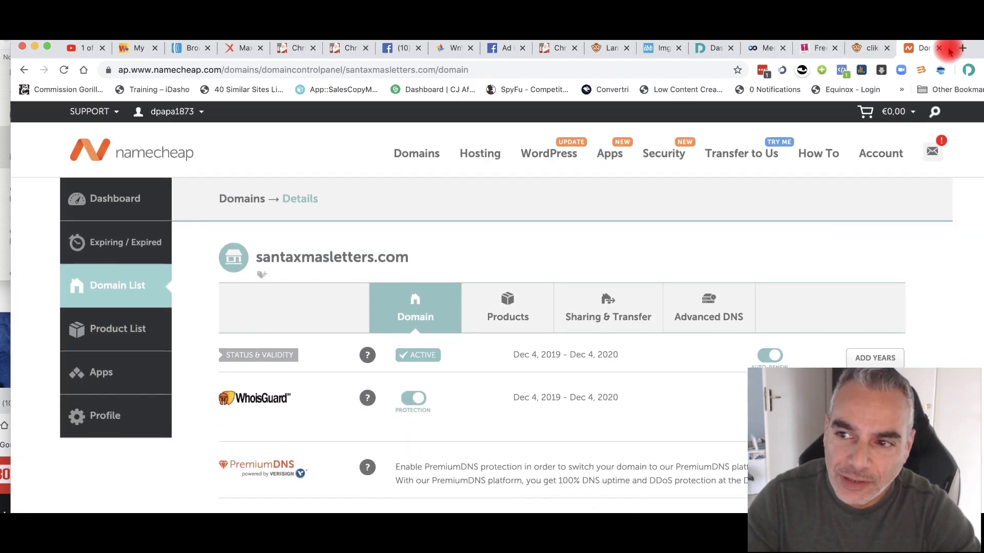
pyautogui.click(959, 48)
pyautogui.press('super+v')
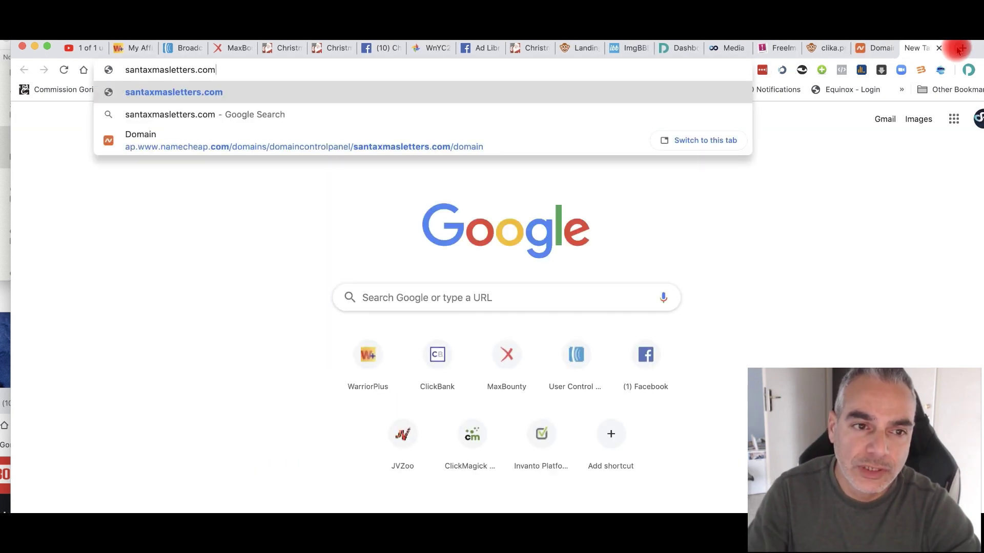
pyautogui.press('Return')
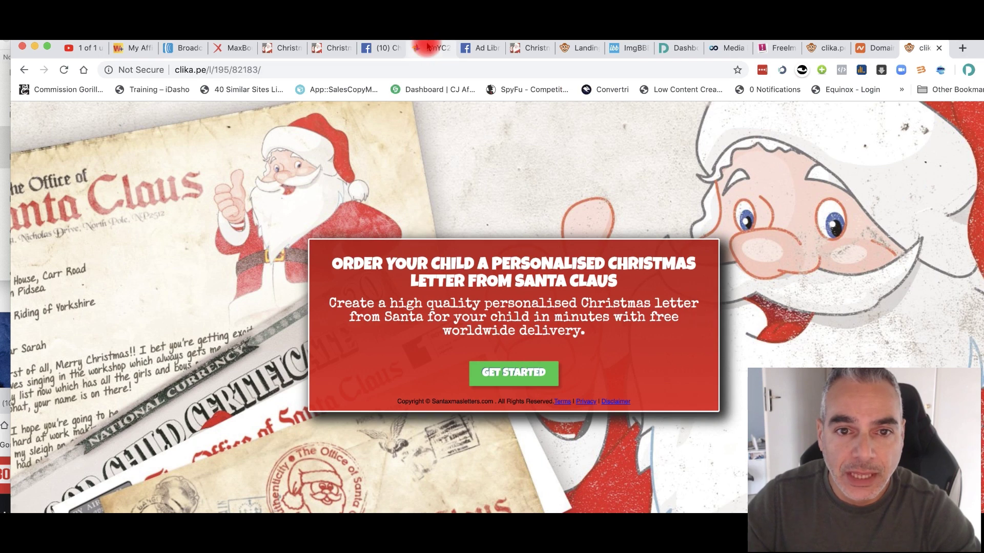
pyautogui.moveTo(432, 43); pyautogui.dragTo(432, 59)
pyautogui.click(171, 85)
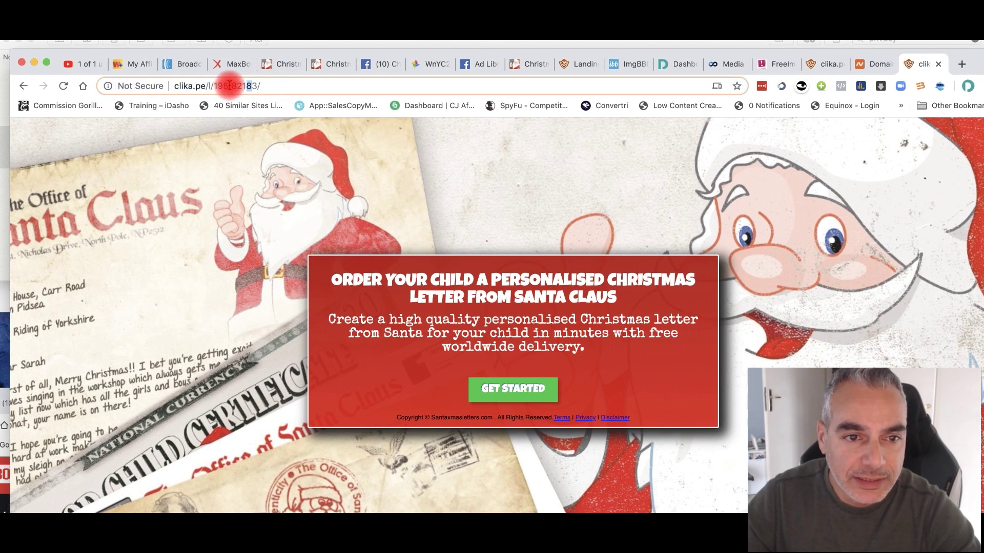
pyautogui.click(878, 64)
pyautogui.scroll(-3, 581, 289)
pyautogui.scroll(-5, 579, 293)
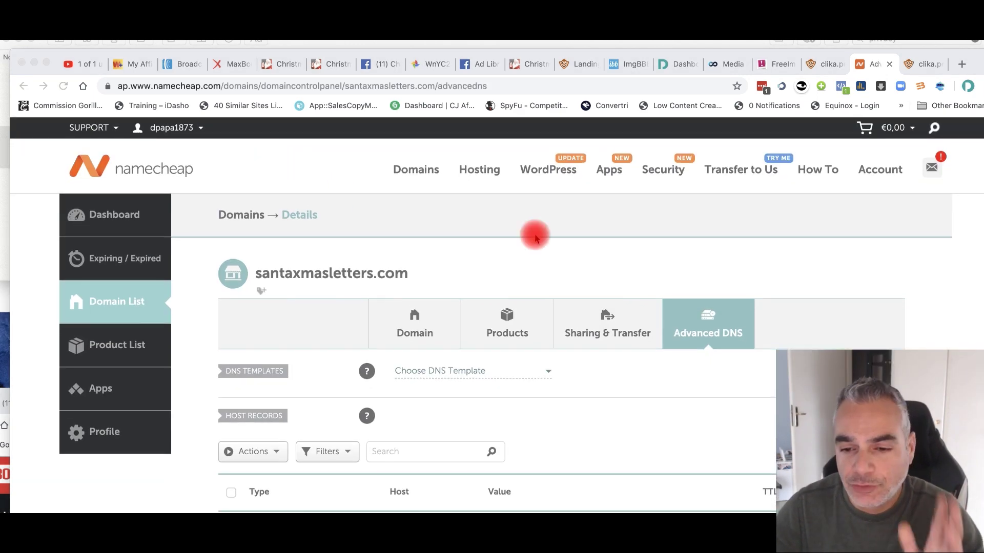
pyautogui.scroll(-2, 666, 234)
pyautogui.scroll(-5, 694, 254)
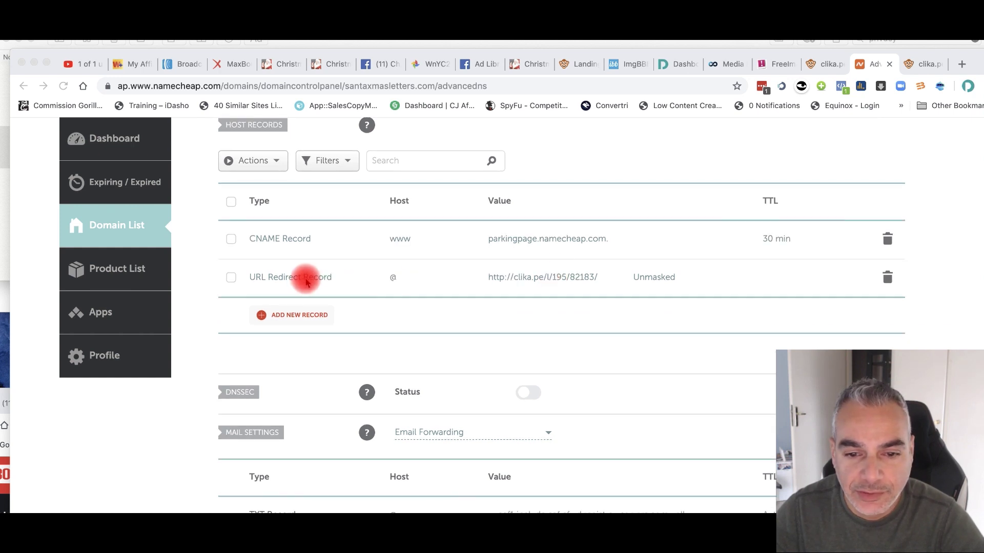
pyautogui.click(684, 276)
pyautogui.click(660, 283)
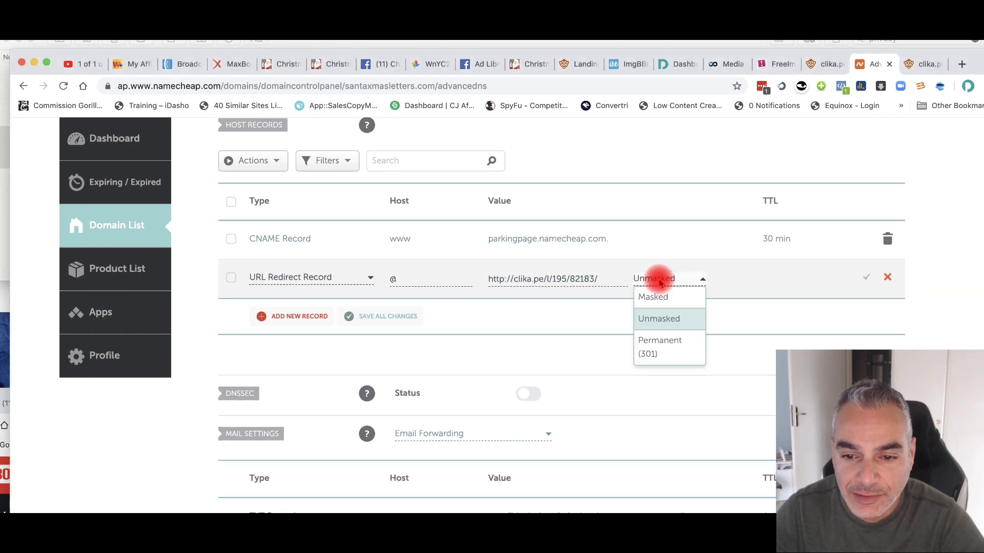
pyautogui.click(661, 296)
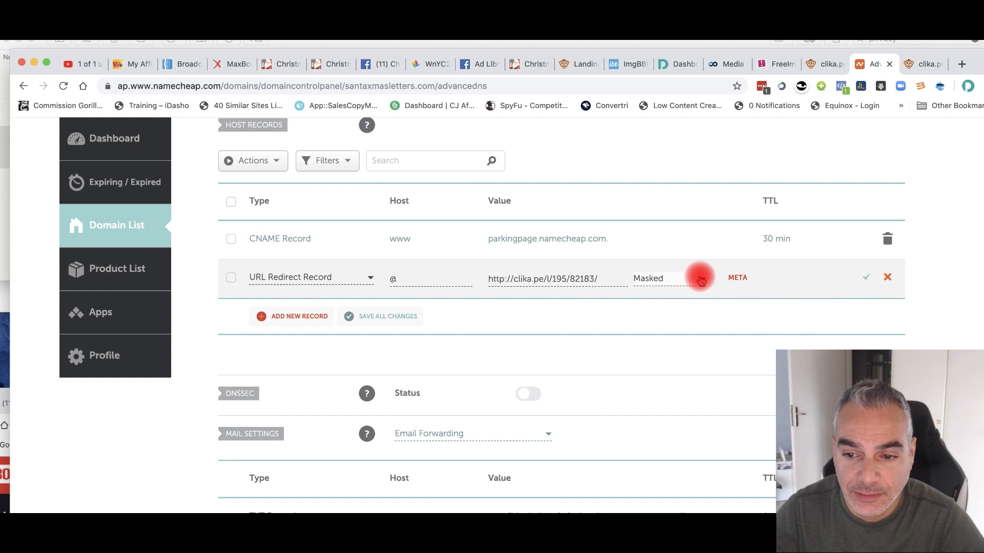
pyautogui.click(868, 279)
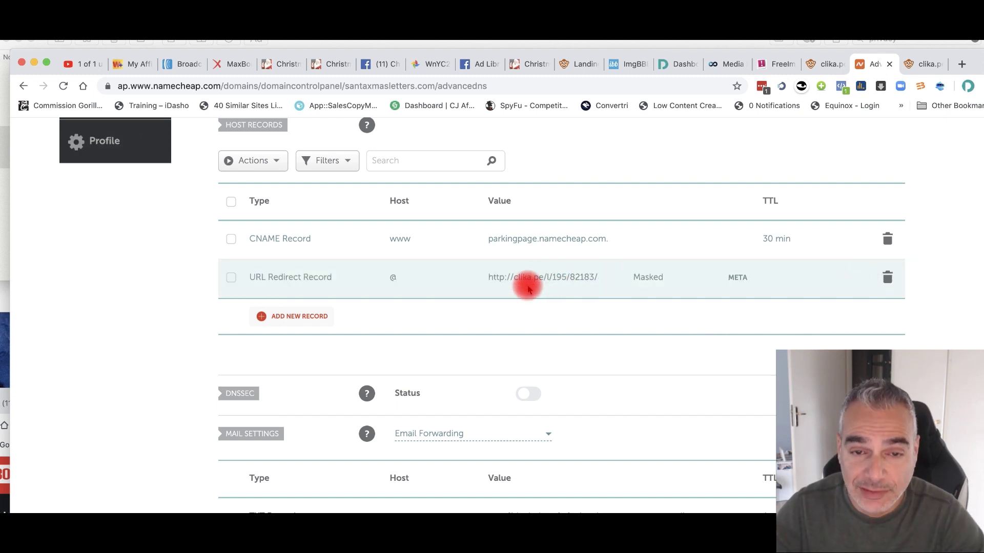
# - Reload the Santa landing page tab, then run a Google search for 'santa'
pyautogui.hotkey('ctrl', 'Tab')
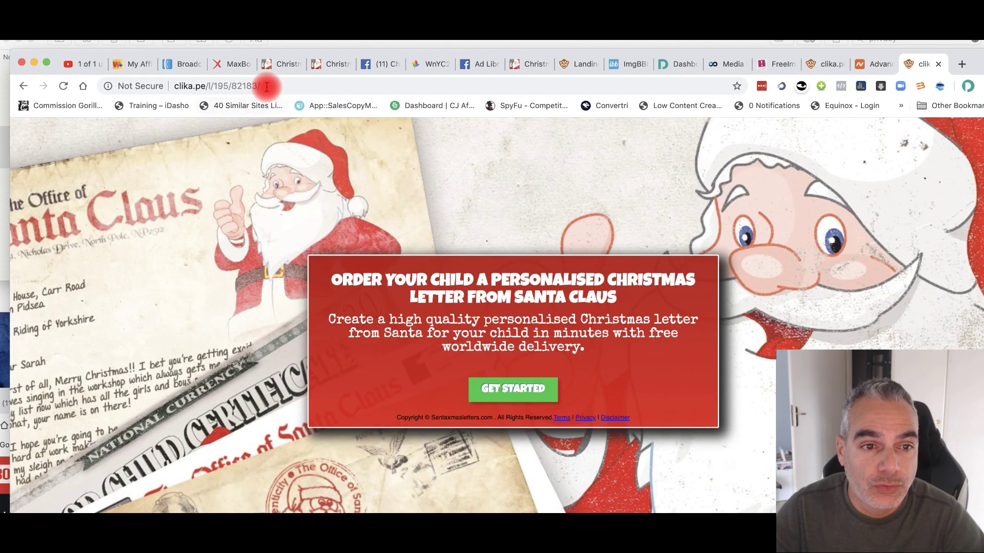
pyautogui.moveTo(264, 86); pyautogui.dragTo(185, 86)
pyautogui.click(25, 86)
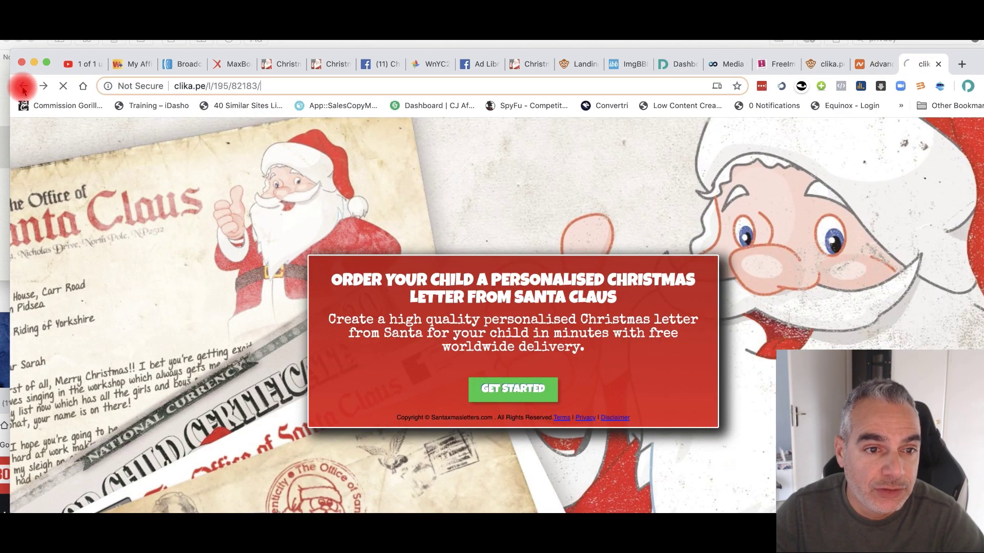
pyautogui.click(132, 87)
pyautogui.write('sam')
pyautogui.press('BackSpace')
pyautogui.write('nta')
pyautogui.press('BackSpace')
pyautogui.press('BackSpace')
pyautogui.press('BackSpace')
pyautogui.write('nta')
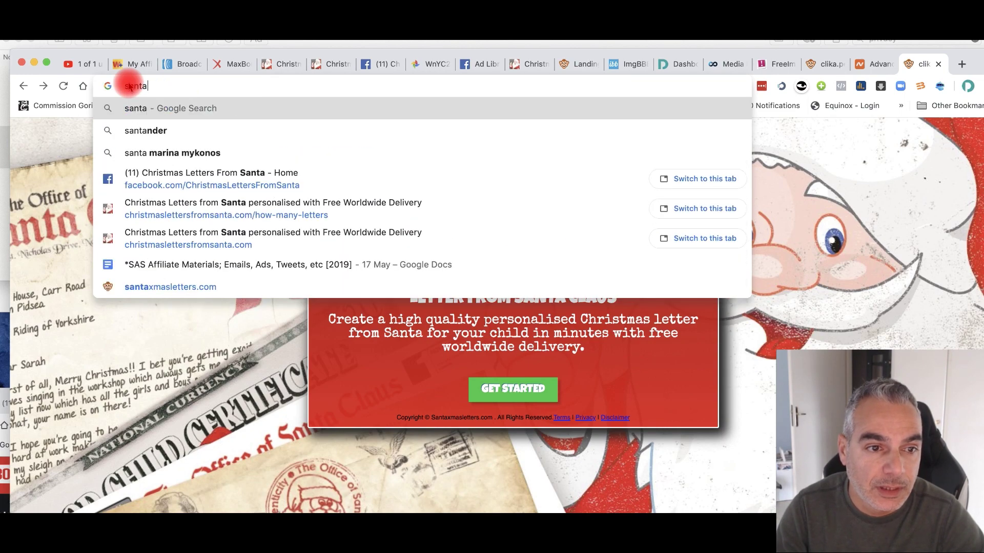
pyautogui.press('Return')
# - Look up 'santasxmasletters.ciom', then select the santaxmasletters.com domain name in Namecheap's Advanced DNS
pyautogui.click(171, 86)
pyautogui.write('santasxmasl')
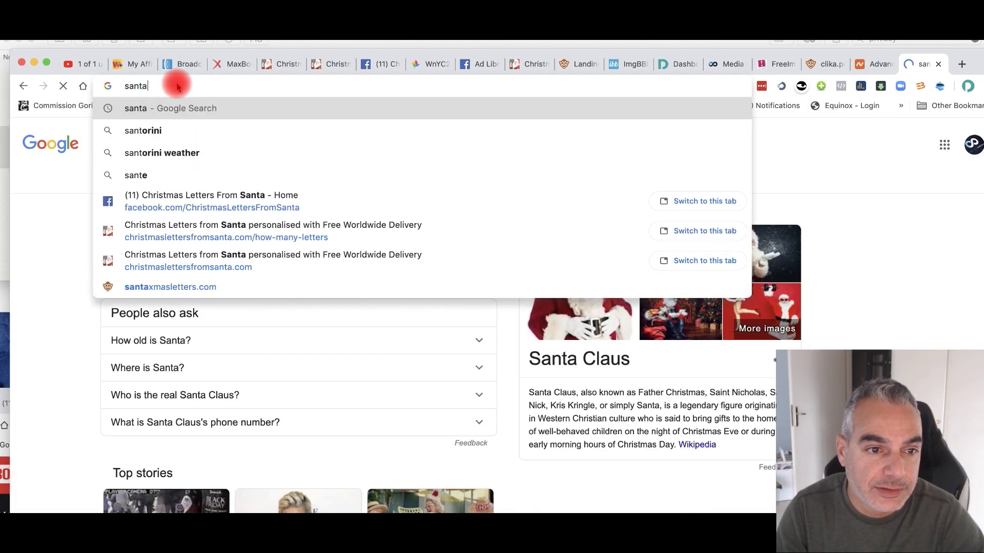
pyautogui.write('etters.ciom')
pyautogui.press('Return')
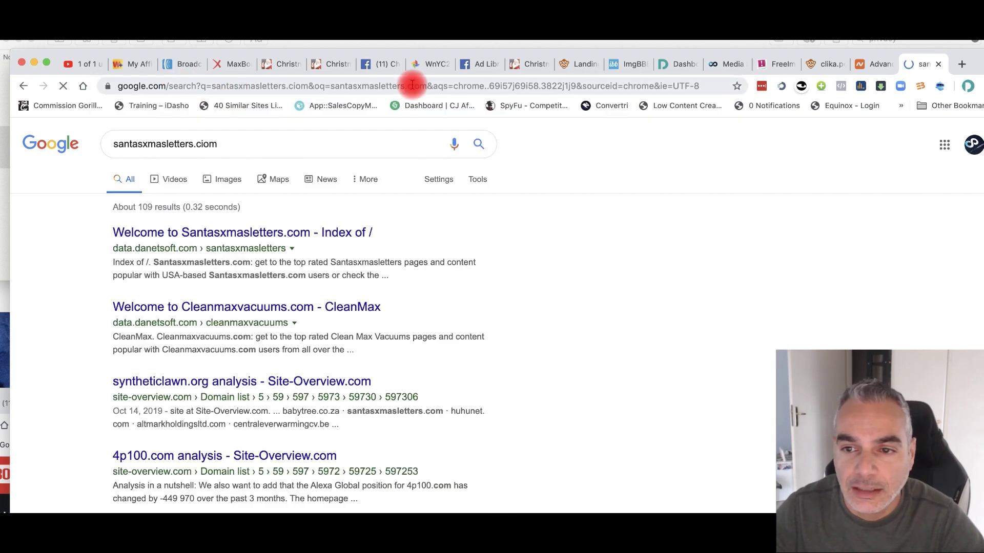
pyautogui.click(835, 64)
pyautogui.click(872, 64)
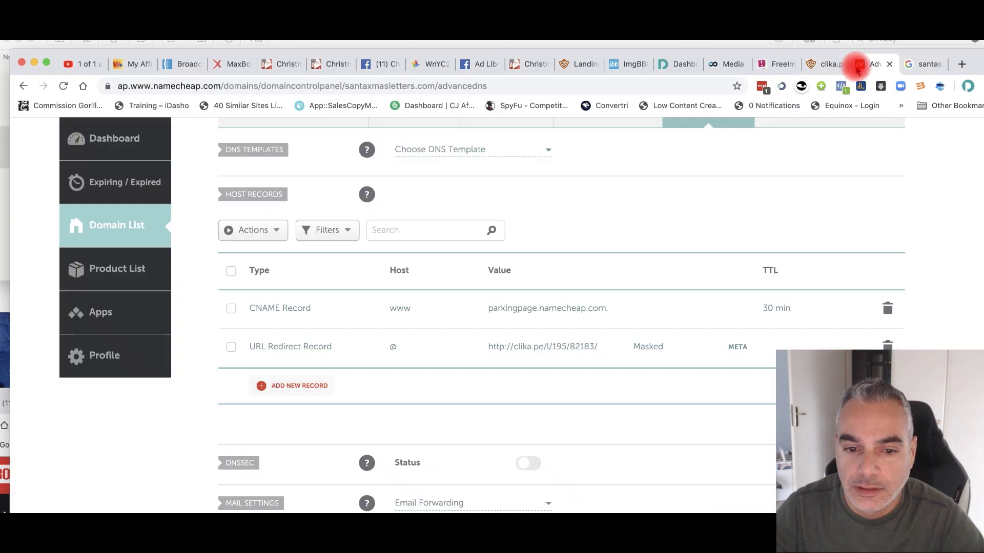
pyautogui.scroll(5, 292, 209)
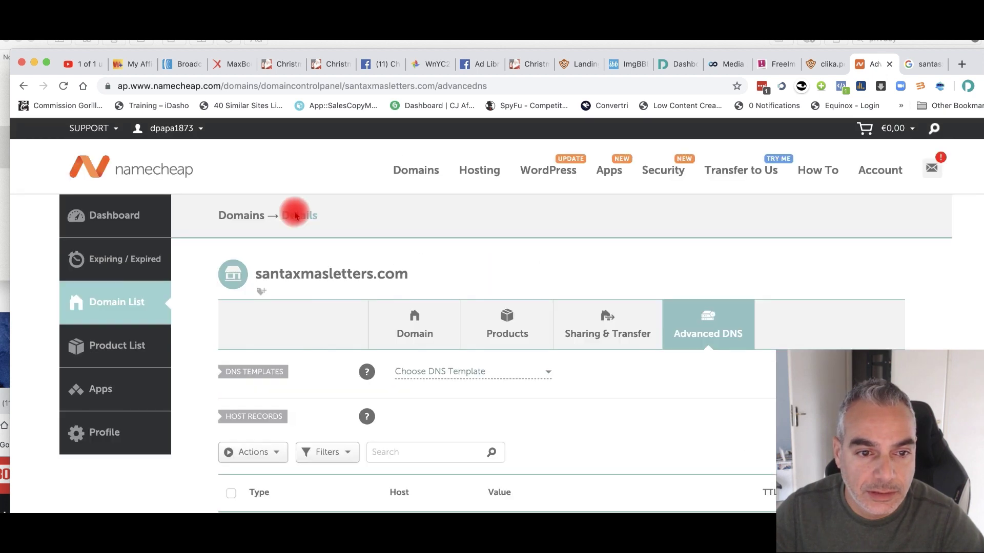
pyautogui.moveTo(375, 270); pyautogui.dragTo(239, 265)
pyautogui.press('super+c')
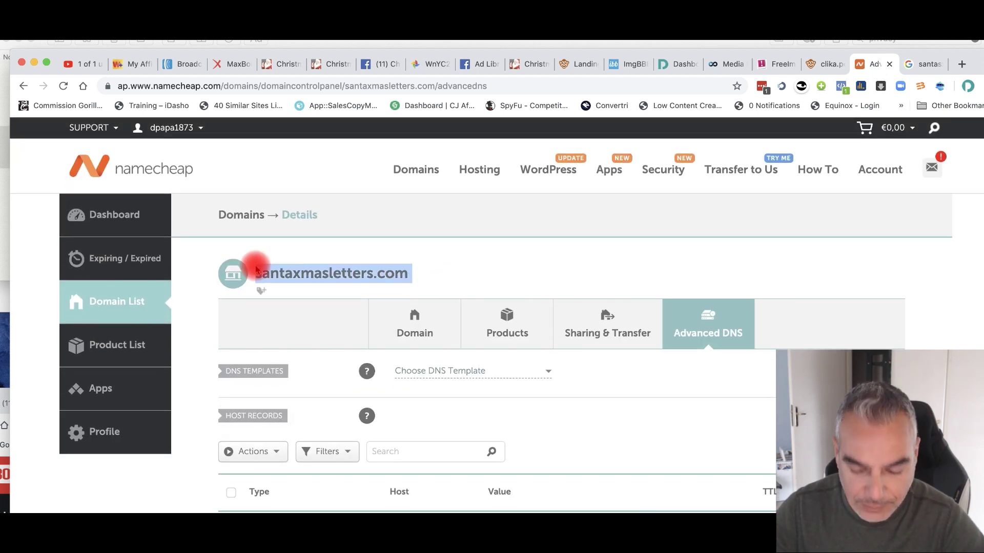
# - Paste santaxmasletters.com into the Google results tab and load it, checking the Namecheap tab
pyautogui.click(930, 68)
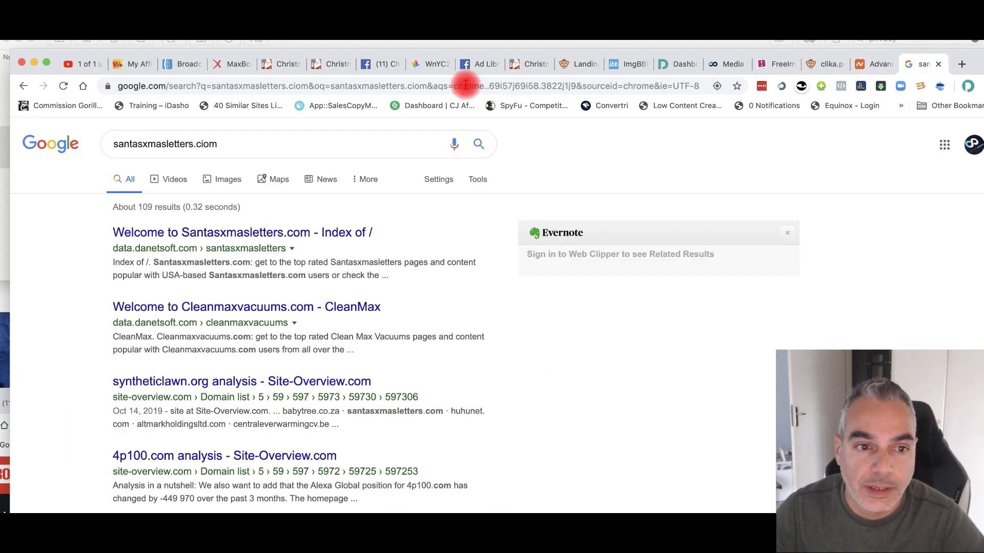
pyautogui.click(342, 85)
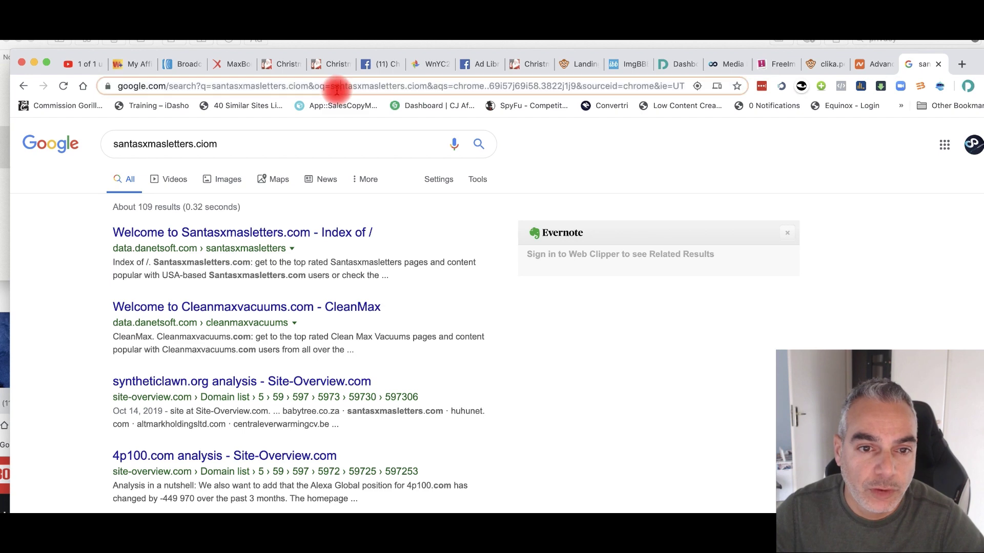
pyautogui.tripleClick(120, 87)
pyautogui.press('super+v')
pyautogui.press('Return')
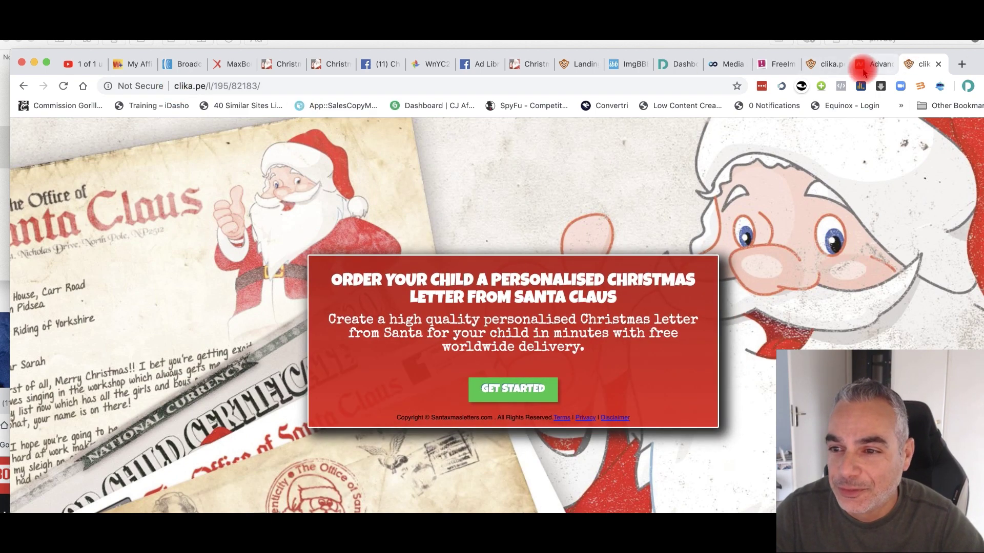
pyautogui.hotkey('ctrl', 'shift', 'Tab')
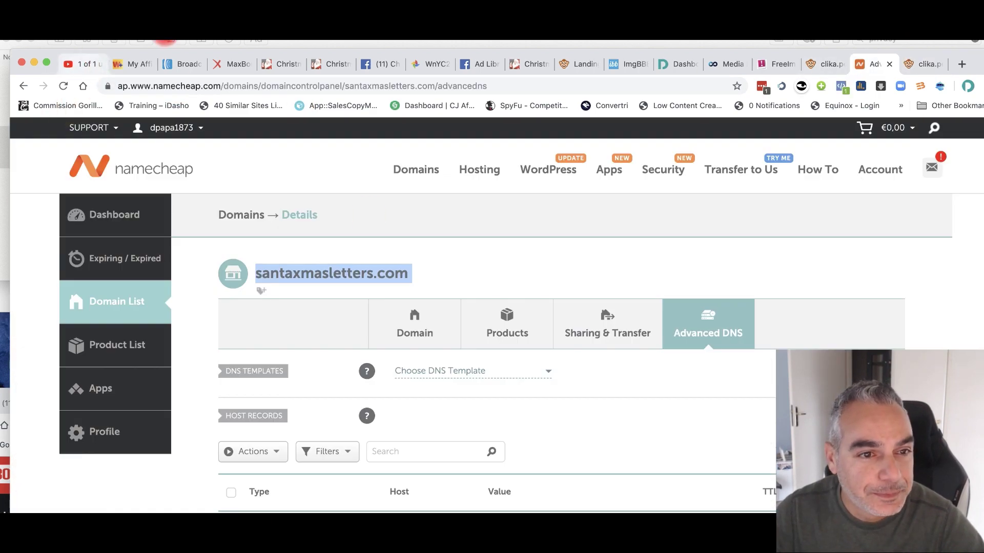
pyautogui.hotkey('ctrl', 'Tab')
pyautogui.click(304, 85)
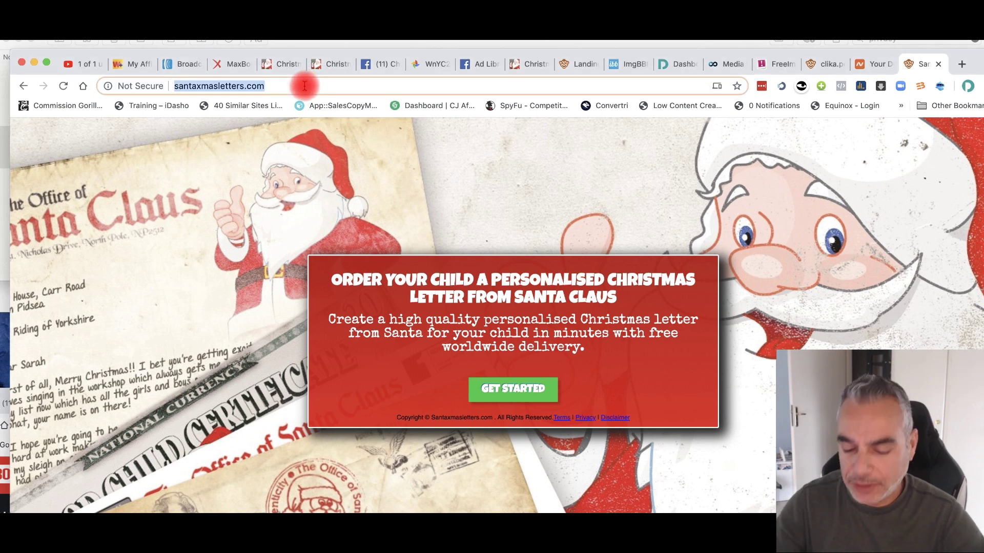
# - Copy the santaxmasletters.com address from the address bar and open a new blank tab
pyautogui.moveTo(305, 85); pyautogui.dragTo(213, 86)
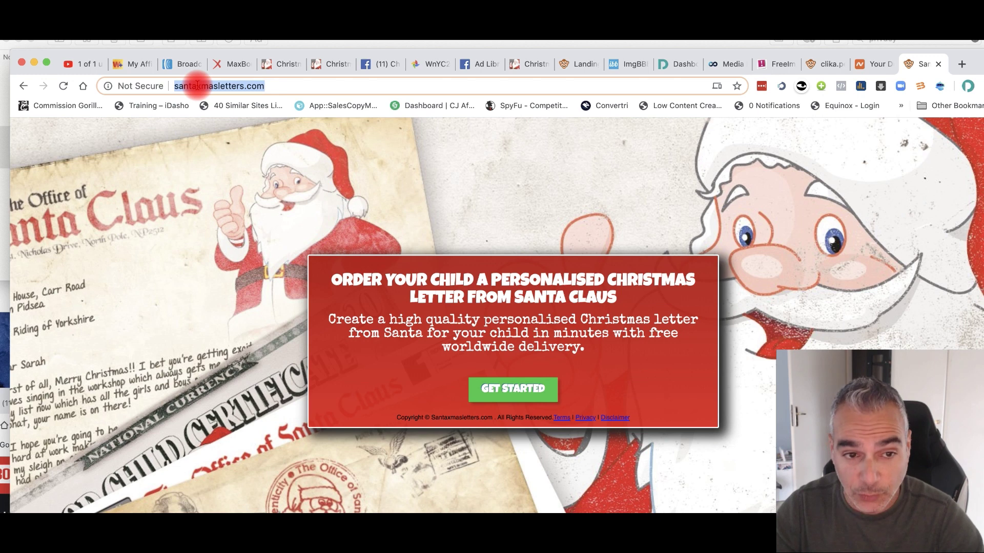
pyautogui.rightClick(239, 86)
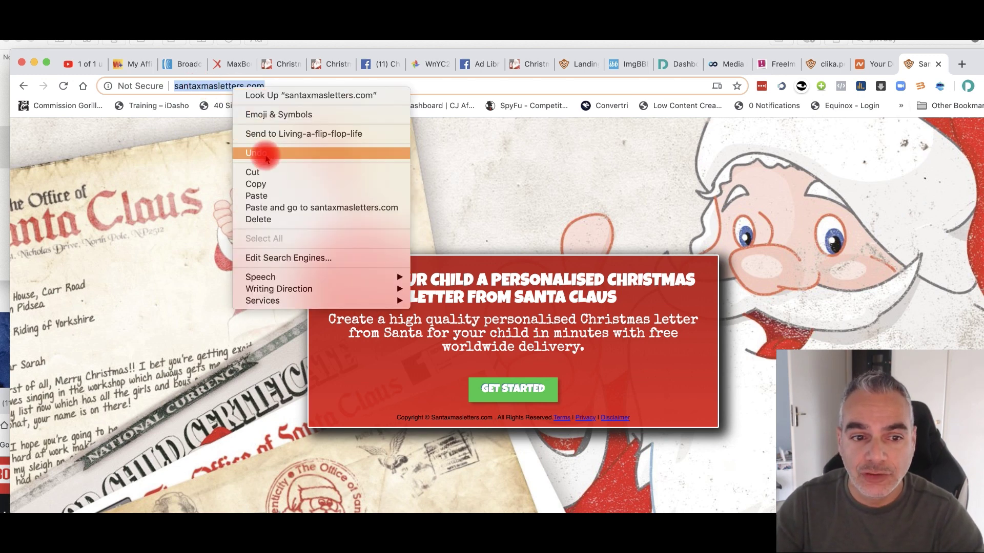
pyautogui.click(258, 182)
pyautogui.click(961, 64)
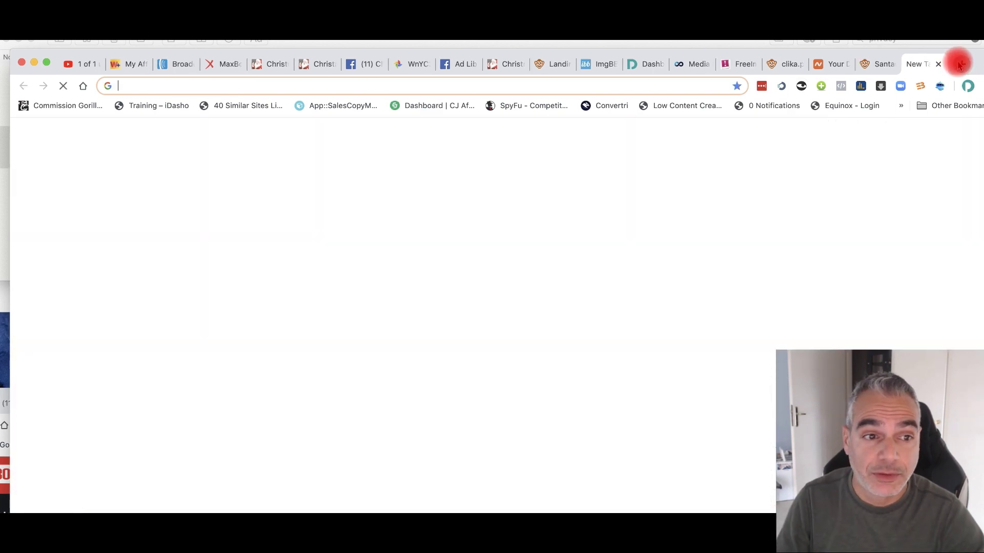
# - Paste santaxmasletters.com into the new tab and load the Santa landing page
pyautogui.press('super+v')
pyautogui.press('Return')
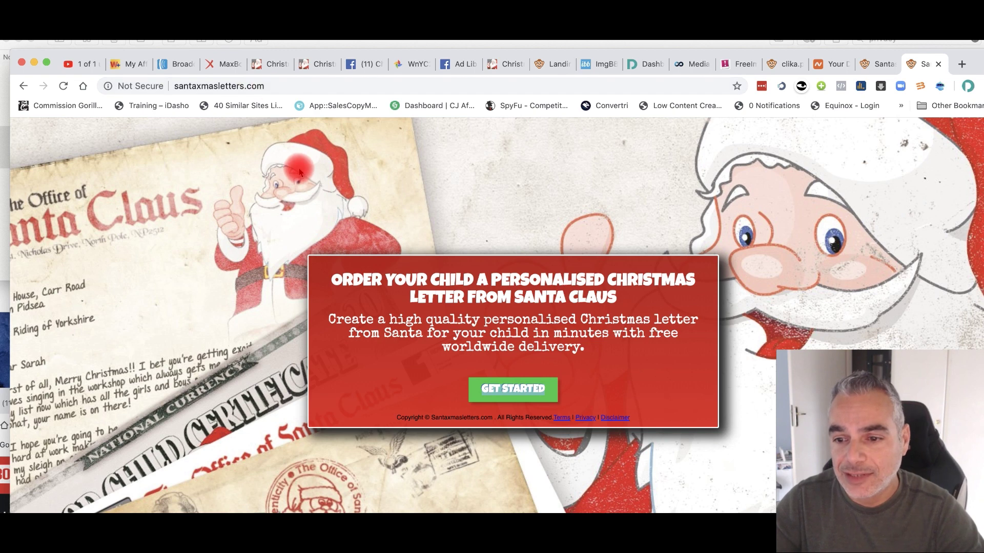
pyautogui.click(254, 83)
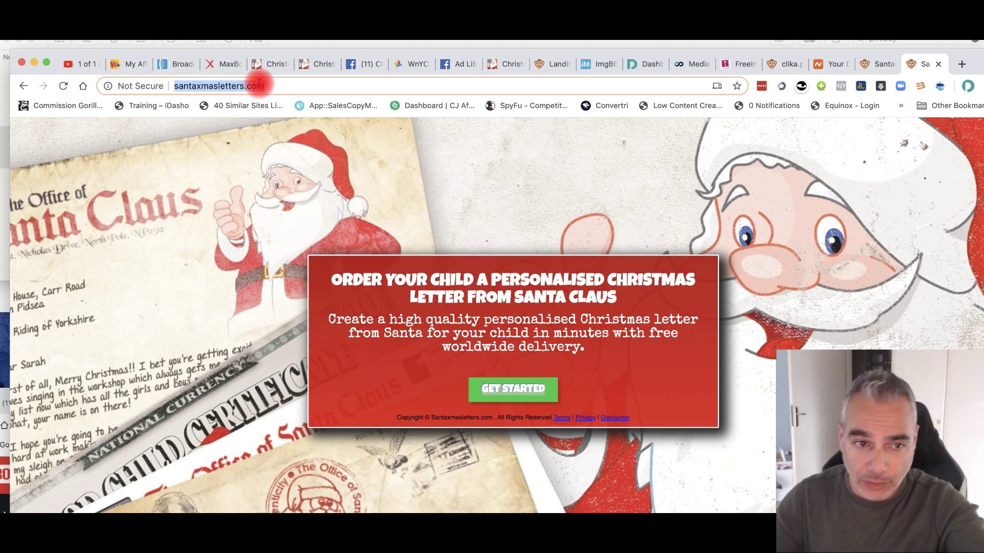
pyautogui.moveTo(271, 86); pyautogui.dragTo(178, 86)
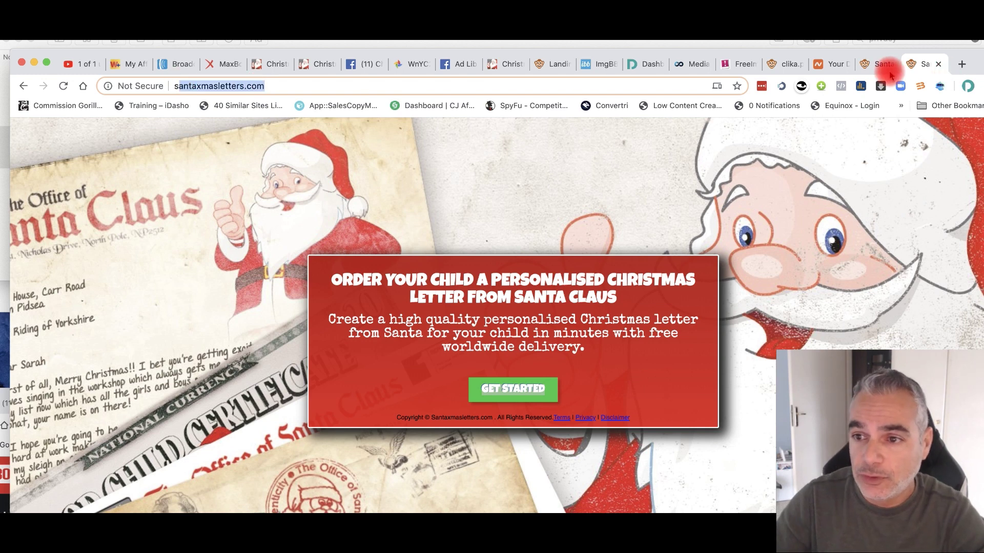
# - Open the Advanced DNS settings for santaxmasletters.com in Namecheap
pyautogui.click(833, 63)
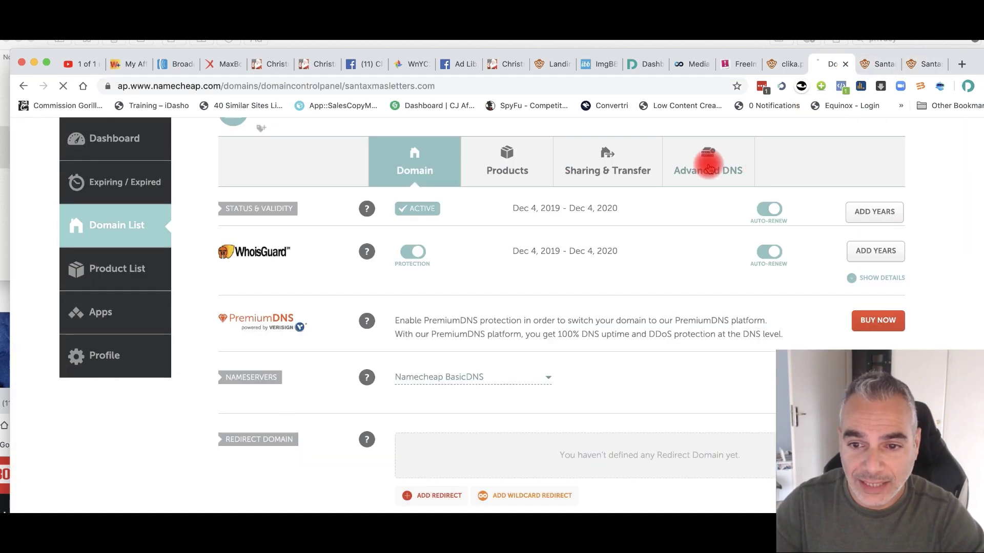
pyautogui.click(709, 169)
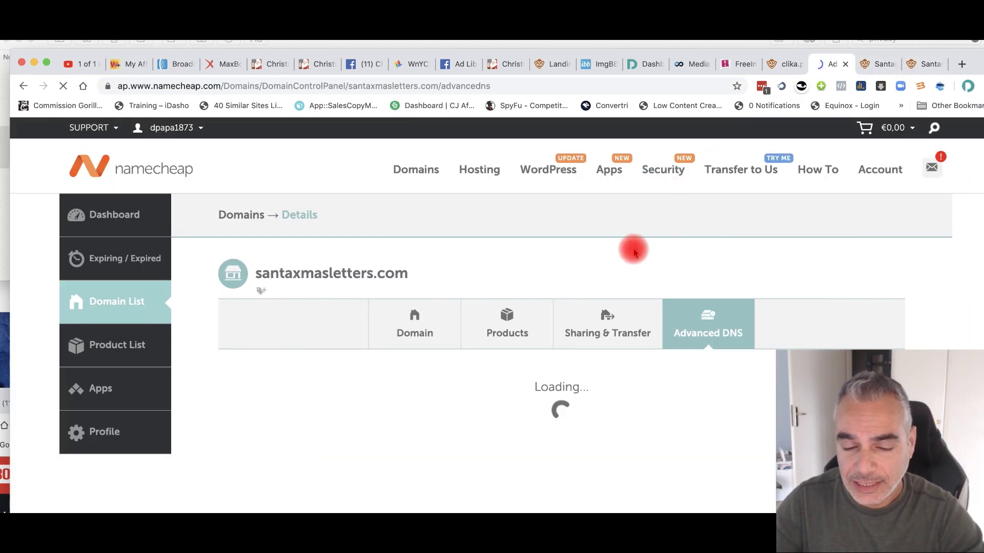
pyautogui.scroll(-4, 633, 261)
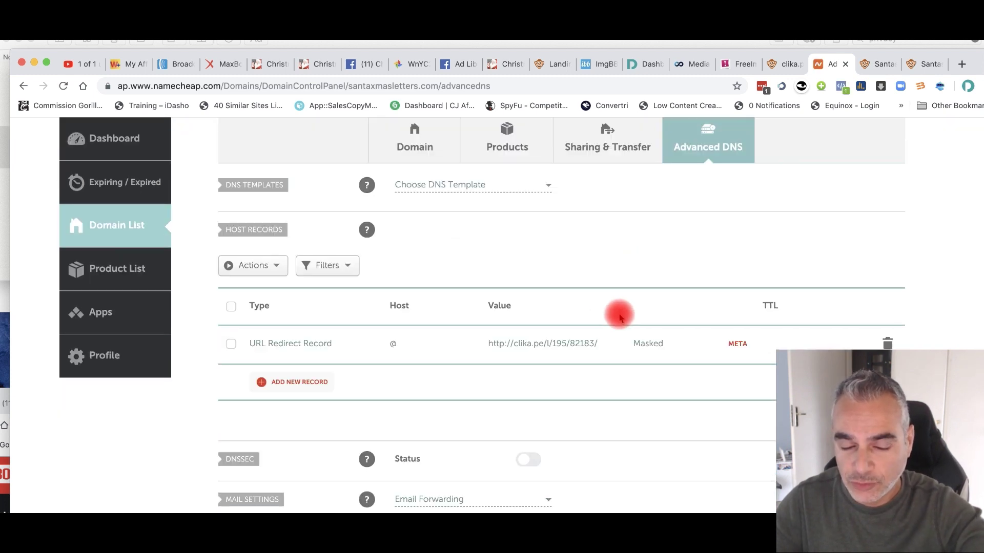
pyautogui.scroll(2, 650, 201)
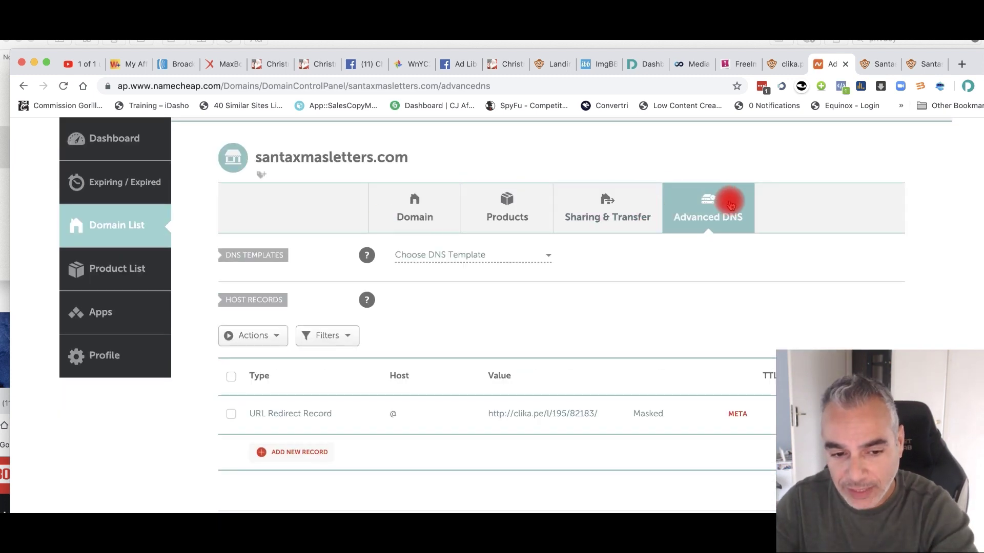
pyautogui.scroll(-2, 730, 204)
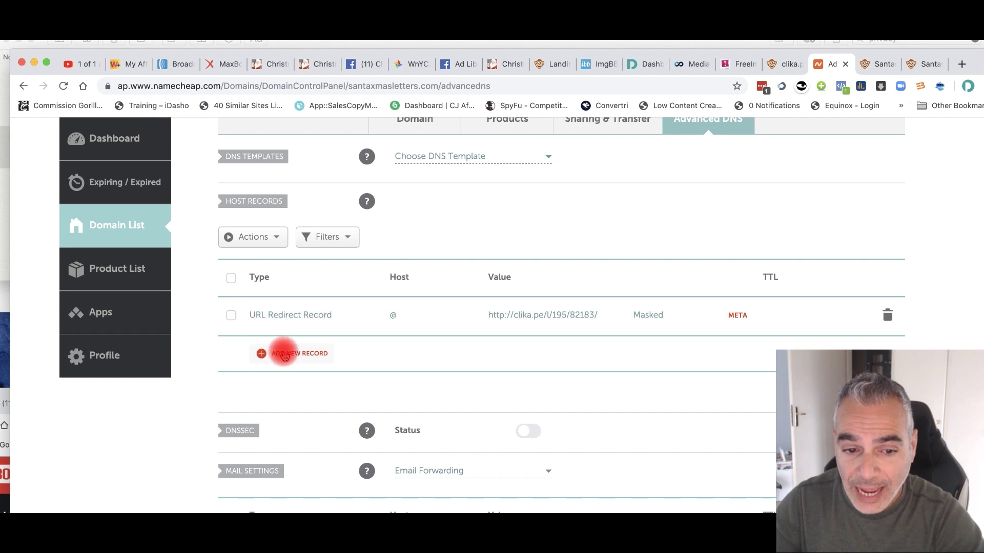
# - Add a new A Record host record, leaving its TTL at Automatic
pyautogui.click(281, 354)
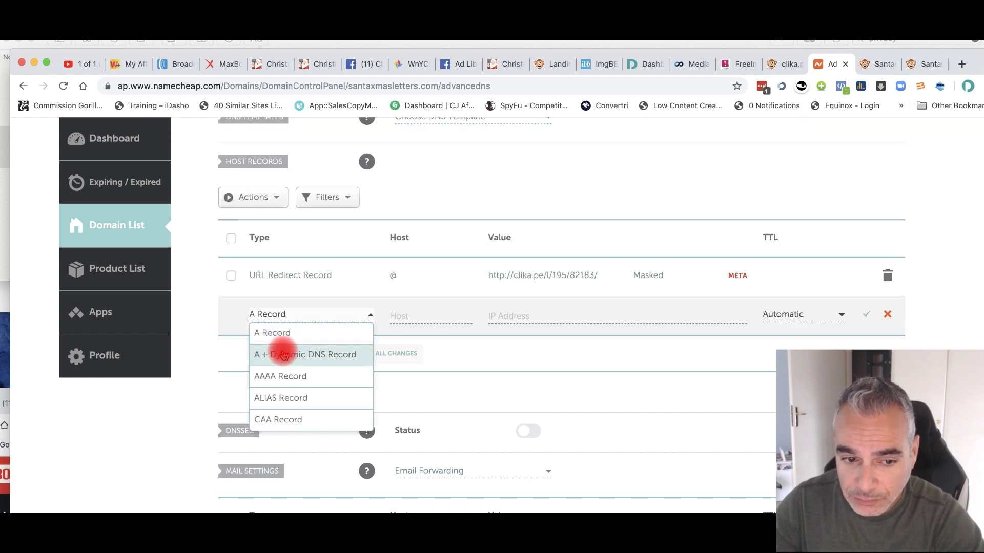
pyautogui.click(405, 318)
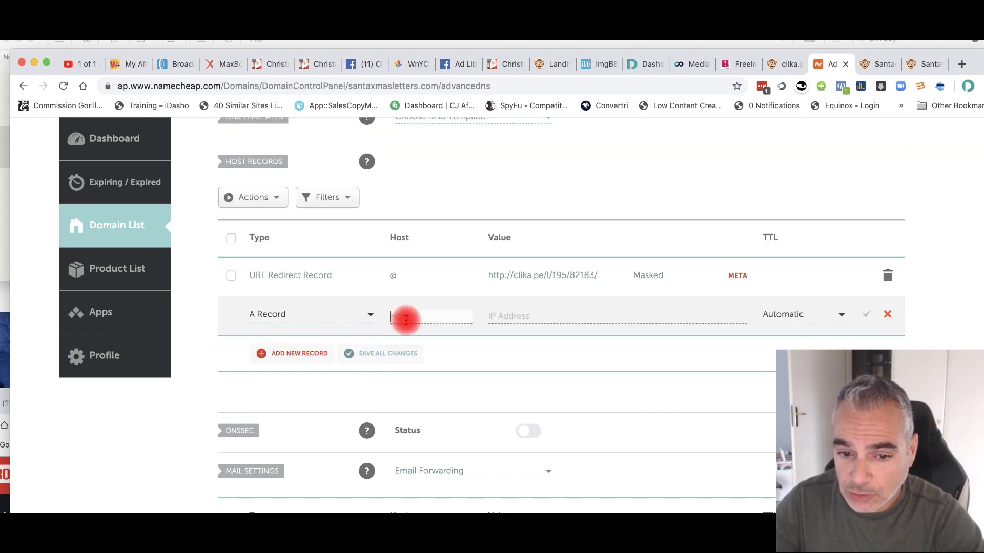
pyautogui.click(565, 322)
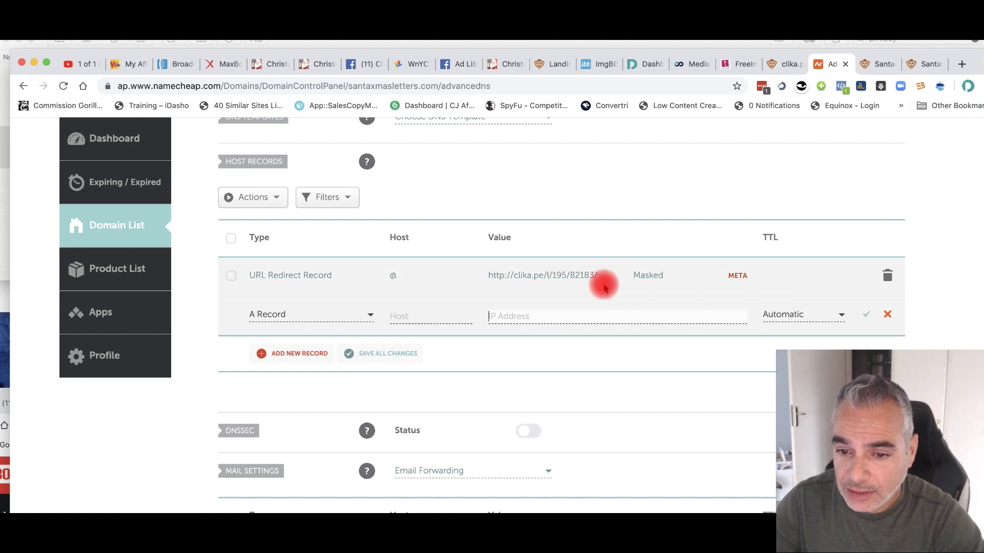
pyautogui.click(806, 315)
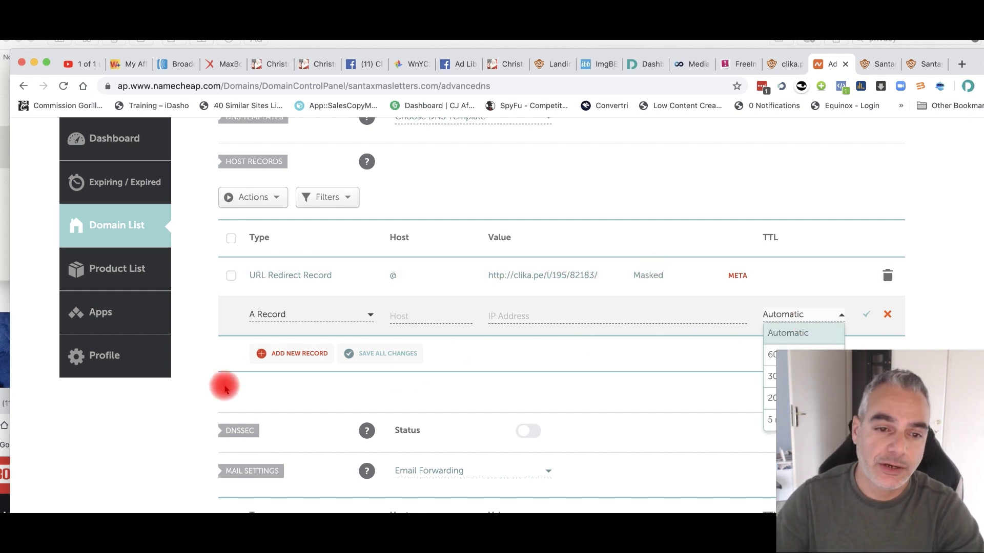
pyautogui.click(266, 305)
pyautogui.scroll(5, 266, 305)
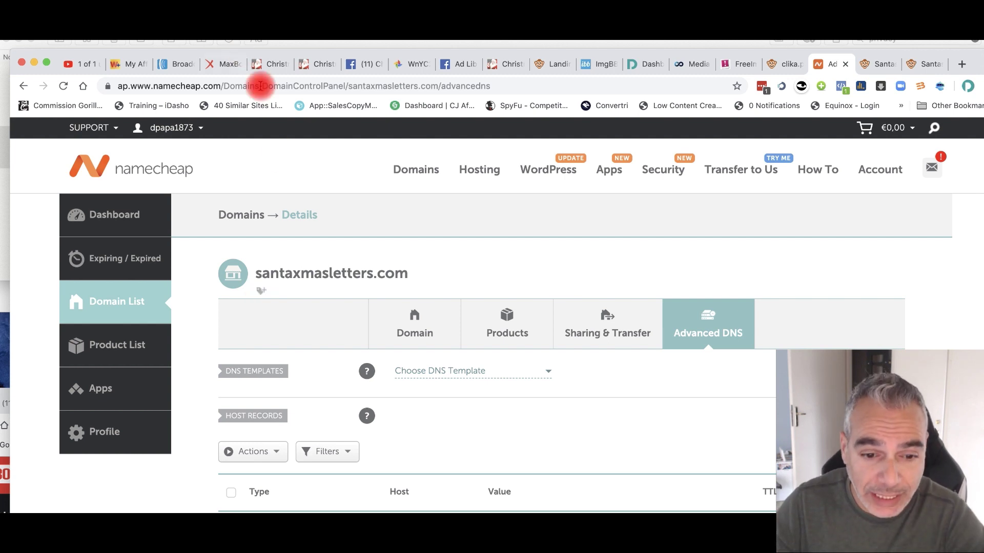
# - Paste santaxmasletters.com into the Namecheap tab's address bar and load it
pyautogui.scroll(-2, 433, 199)
pyautogui.moveTo(433, 199); pyautogui.dragTo(256, 193)
pyautogui.hotkey('ctrl', 'c')
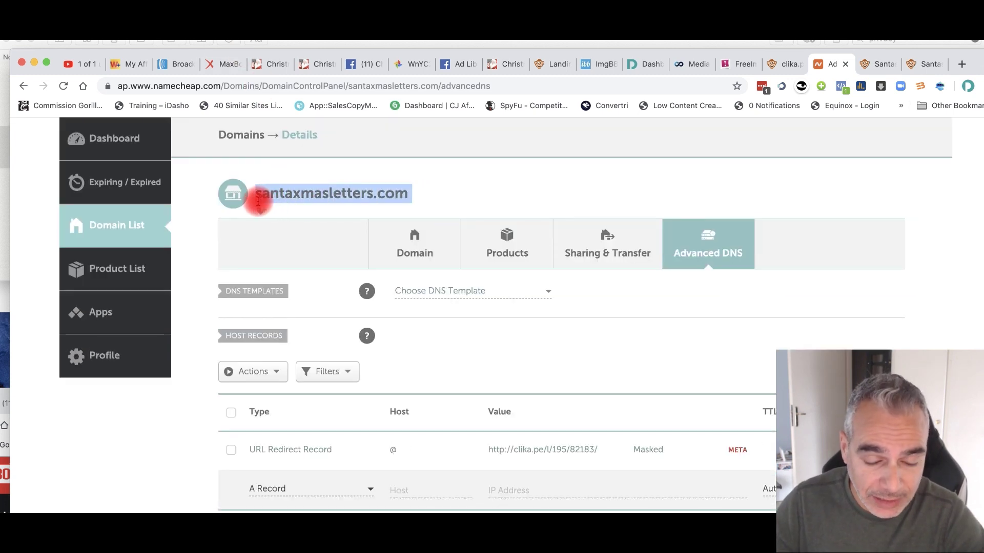
pyautogui.click(264, 82)
pyautogui.hotkey('ctrl', 'v')
pyautogui.press('Return')
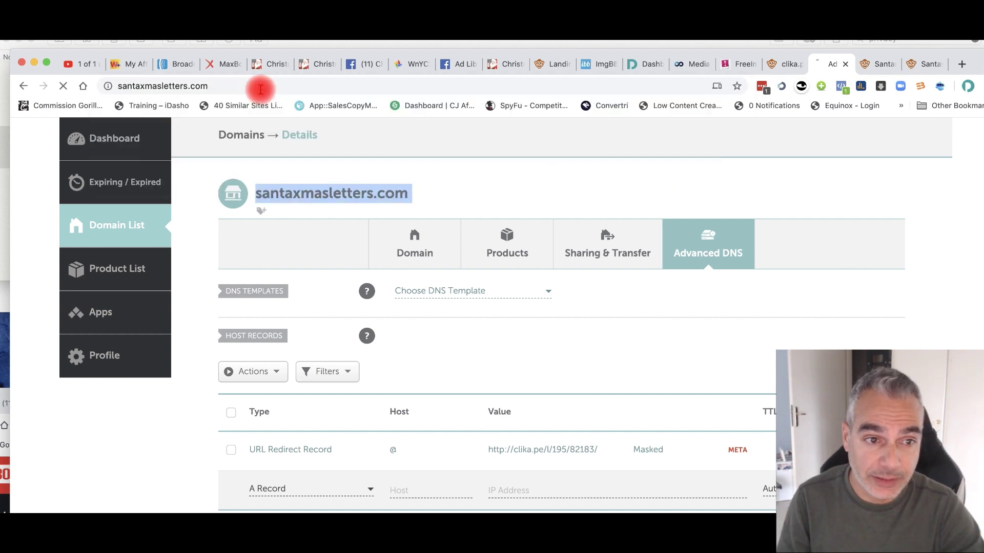